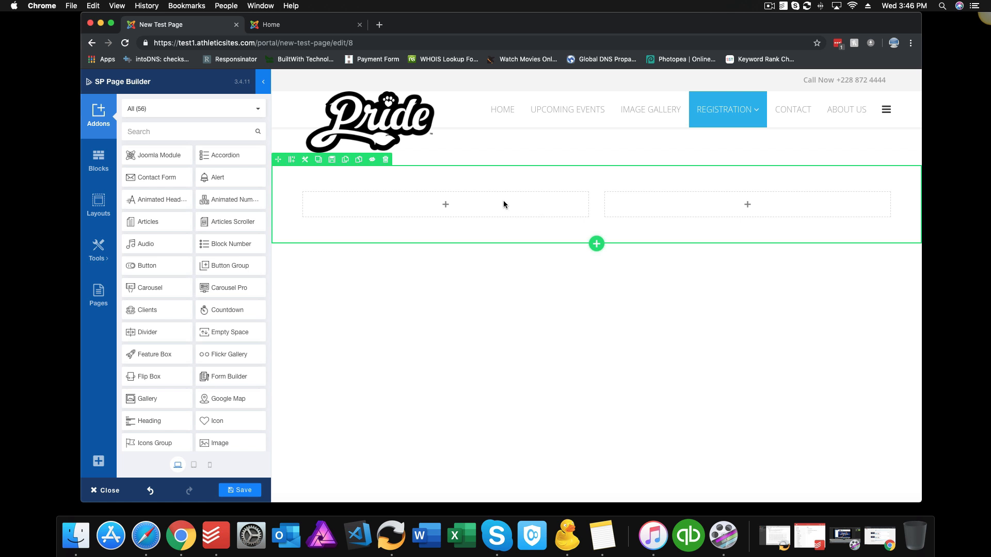
Step: Change the empty row from a 6+6 split to a single 12-column layout
{"action": "left_click", "coordinate": [292, 160]}
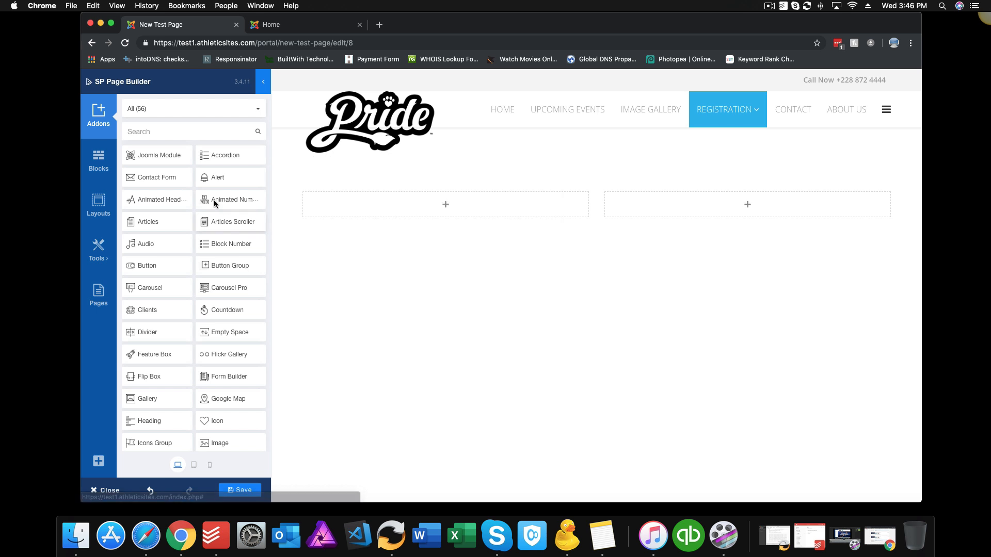
{"action": "left_click", "coordinate": [98, 161]}
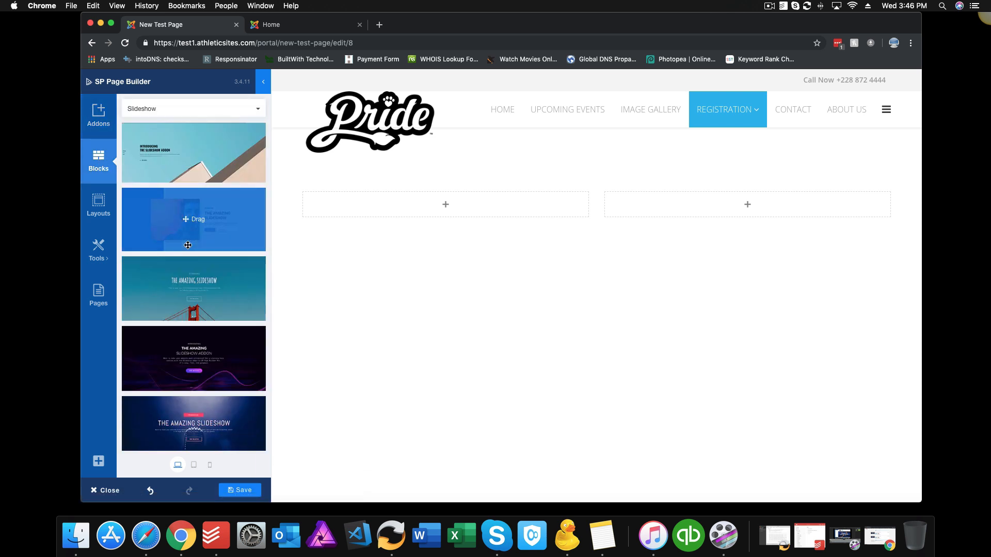
{"action": "left_click", "coordinate": [96, 118]}
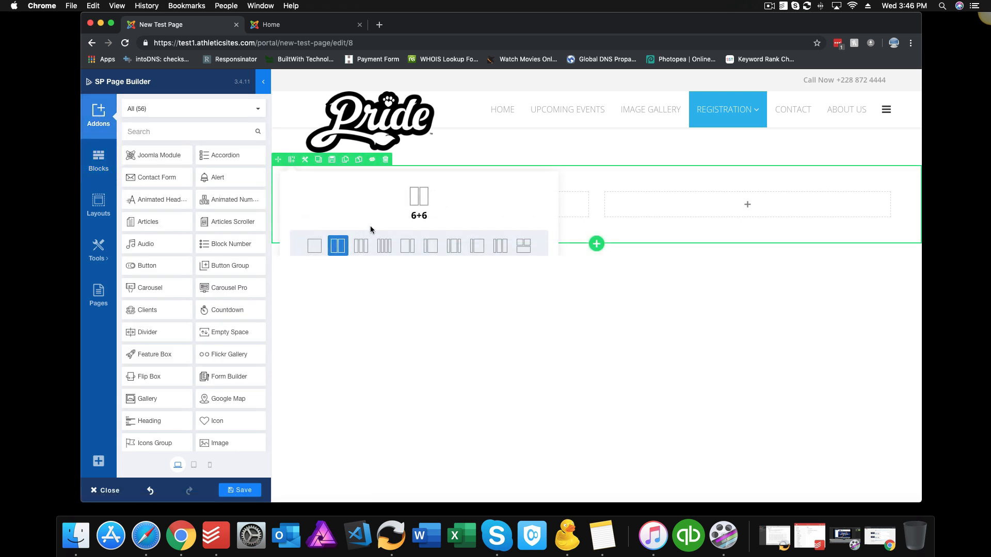
{"action": "left_click", "coordinate": [313, 247]}
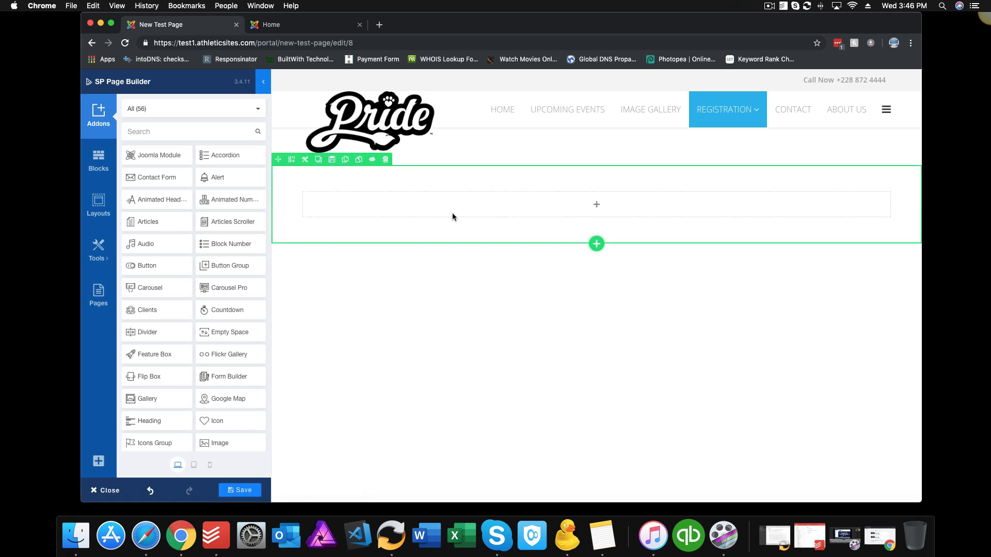
Step: Drag the dark 'Amazing Slideshow Addon' block from the Blocks library to the page top
{"action": "left_click", "coordinate": [97, 159]}
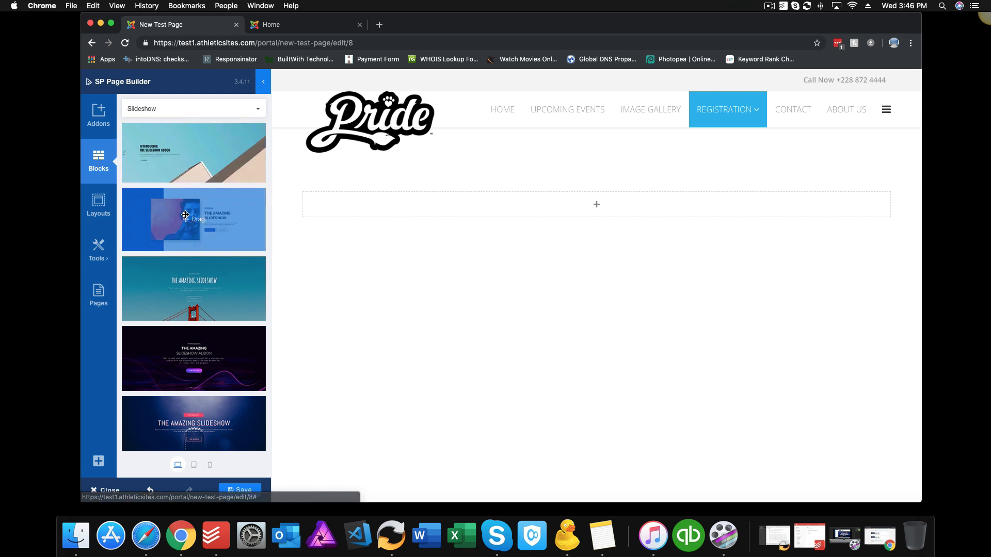
{"action": "scroll", "coordinate": [185, 215], "scroll_direction": "down", "scroll_amount": 5}
{"action": "scroll", "coordinate": [185, 215], "scroll_direction": "down", "scroll_amount": 1}
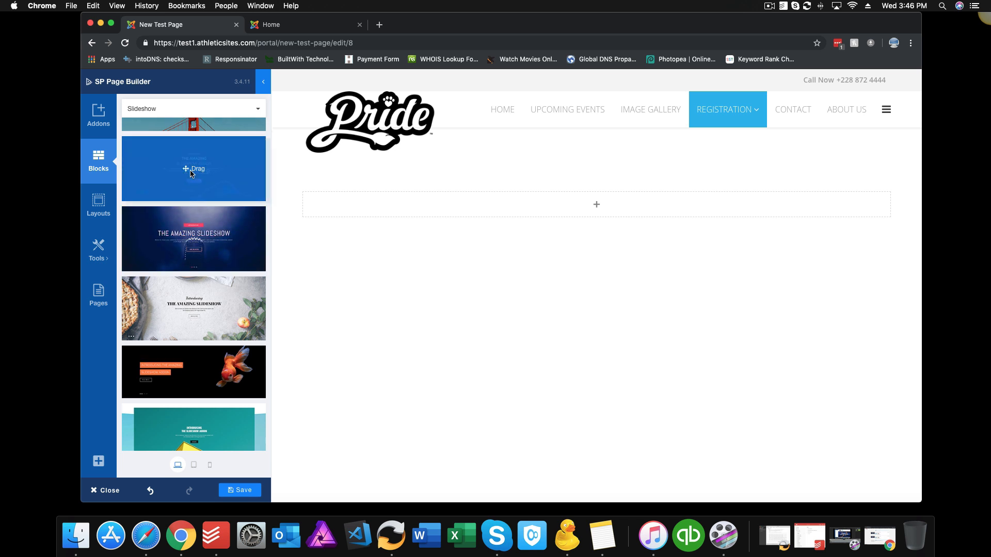
{"action": "left_click_drag", "start_coordinate": [185, 170], "coordinate": [463, 189]}
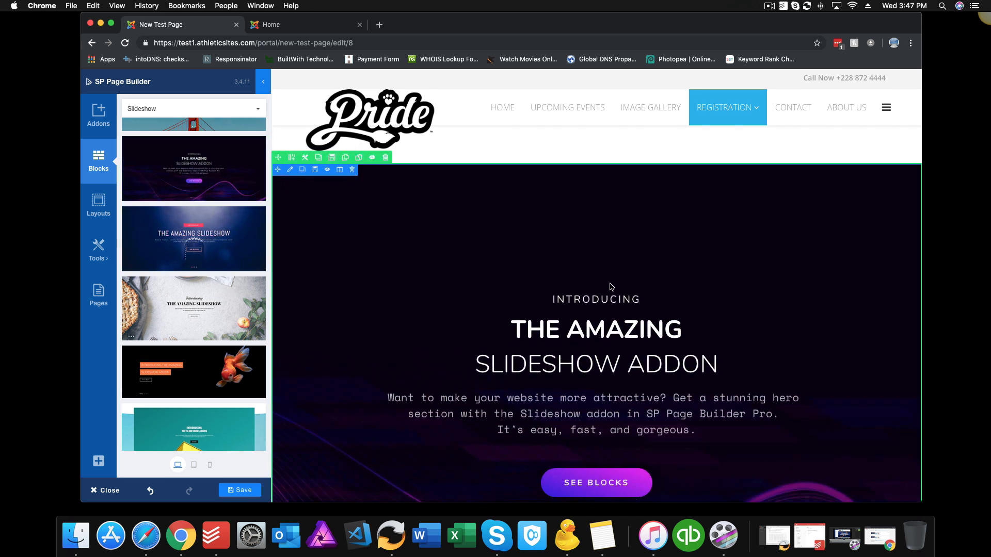
{"action": "scroll", "coordinate": [606, 281], "scroll_direction": "down", "scroll_amount": 5}
{"action": "scroll", "coordinate": [611, 287], "scroll_direction": "down", "scroll_amount": 1}
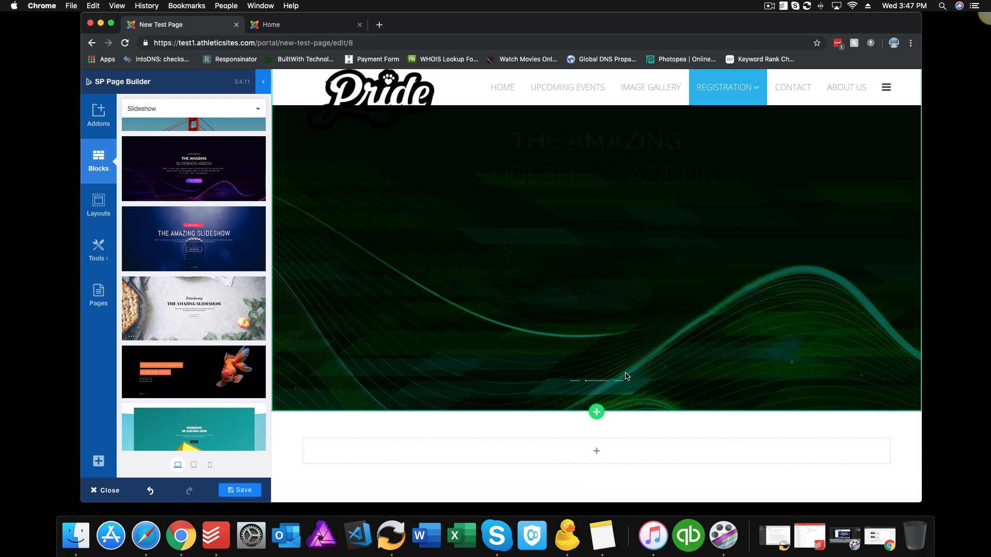
{"action": "scroll", "coordinate": [624, 369], "scroll_direction": "up", "scroll_amount": 6}
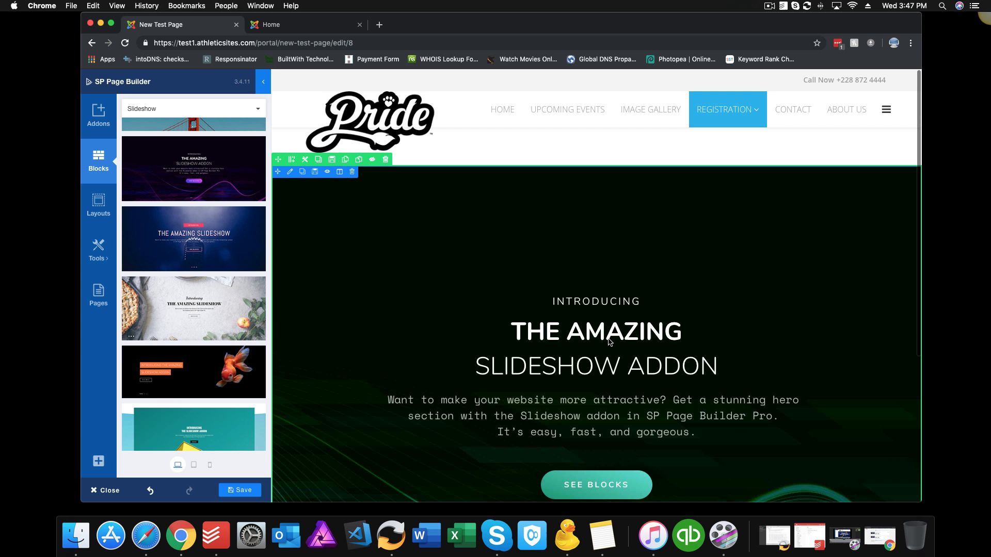
Step: Open the settings for the slideshow's second slide (Item 2)
{"action": "left_click", "coordinate": [583, 324]}
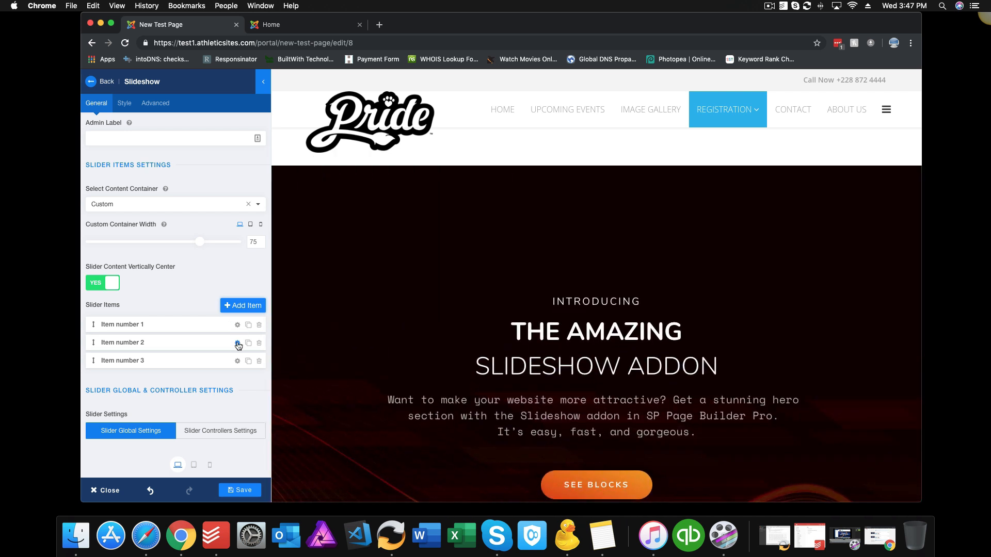
{"action": "scroll", "coordinate": [238, 346], "scroll_direction": "down", "scroll_amount": 2}
{"action": "left_click", "coordinate": [238, 293]}
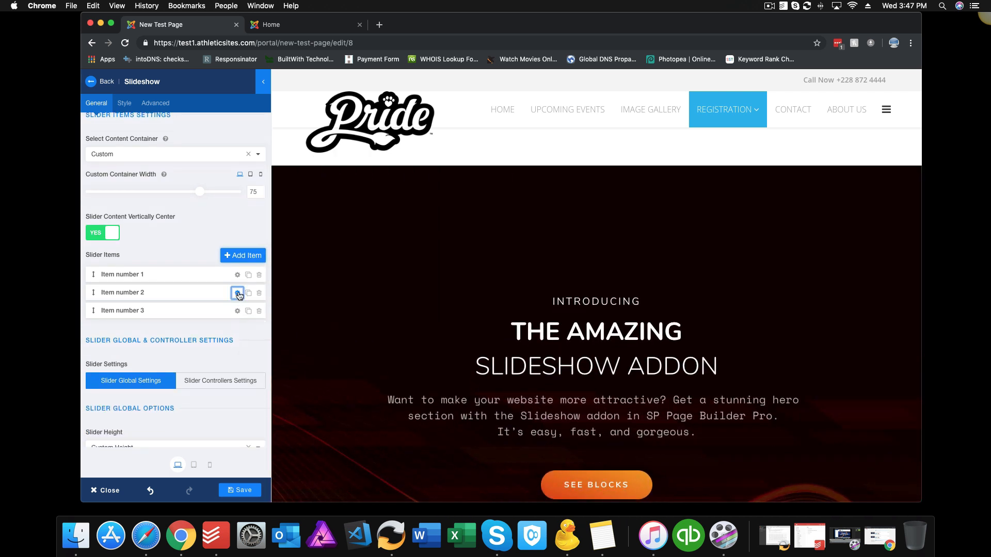
{"action": "scroll", "coordinate": [230, 302], "scroll_direction": "down", "scroll_amount": 3}
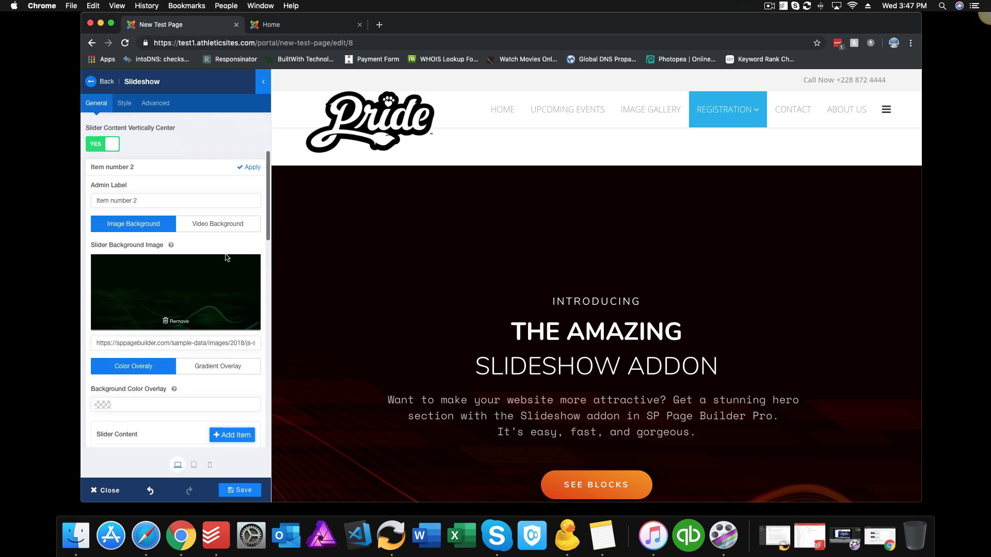
Step: Switch slide 2's background to Video, then back to Image, and close the settings
{"action": "left_click", "coordinate": [228, 226]}
{"action": "left_click", "coordinate": [135, 229]}
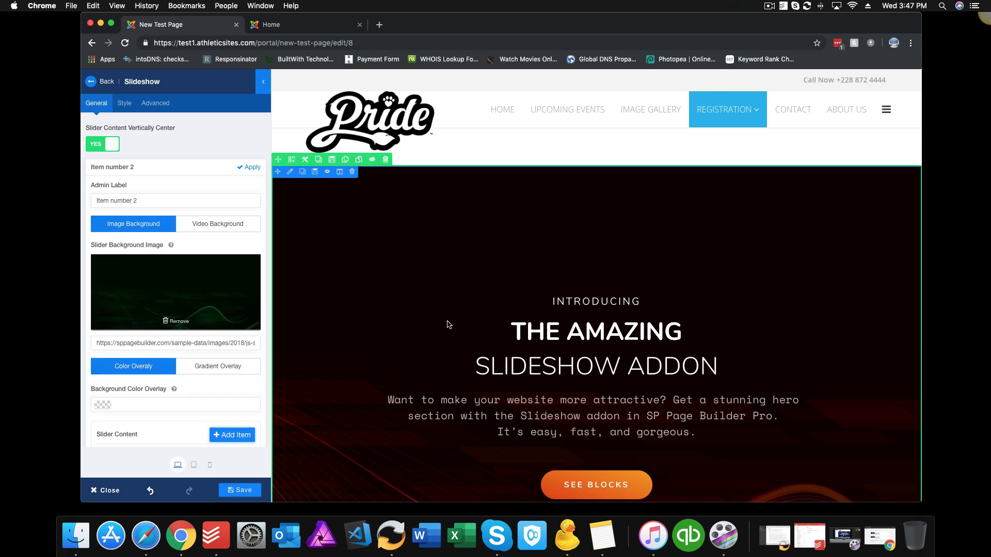
{"action": "scroll", "coordinate": [237, 343], "scroll_direction": "down", "scroll_amount": 5}
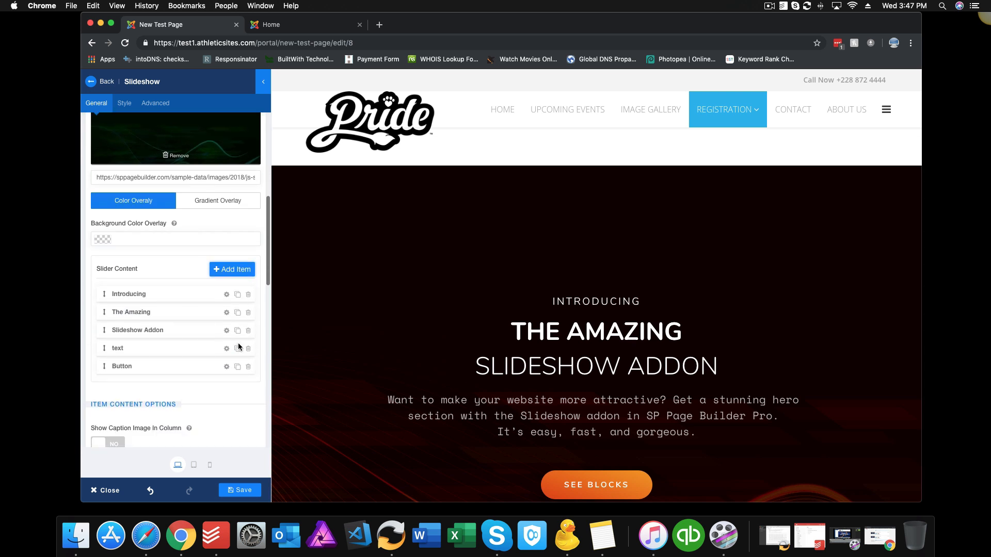
{"action": "scroll", "coordinate": [239, 348], "scroll_direction": "down", "scroll_amount": 2}
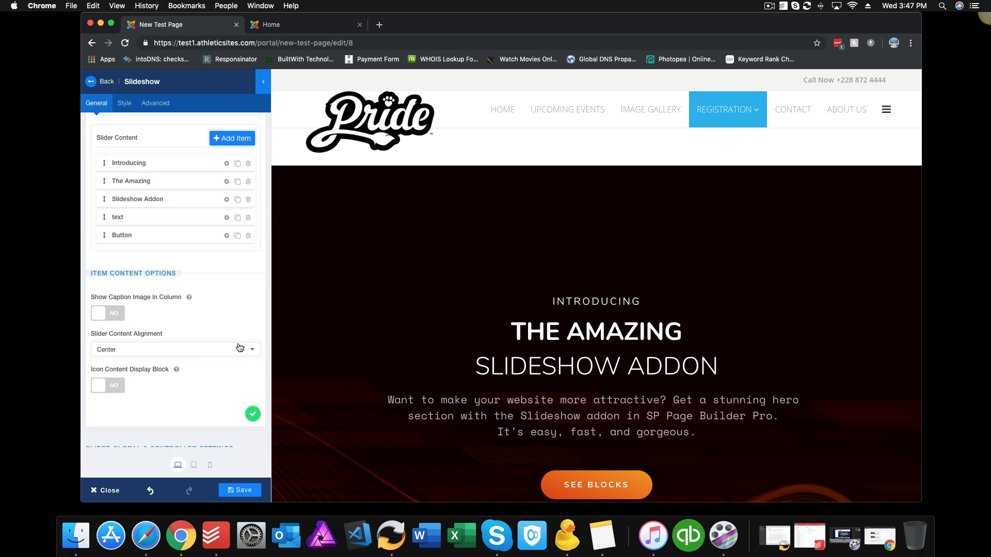
{"action": "scroll", "coordinate": [239, 343], "scroll_direction": "up", "scroll_amount": 7}
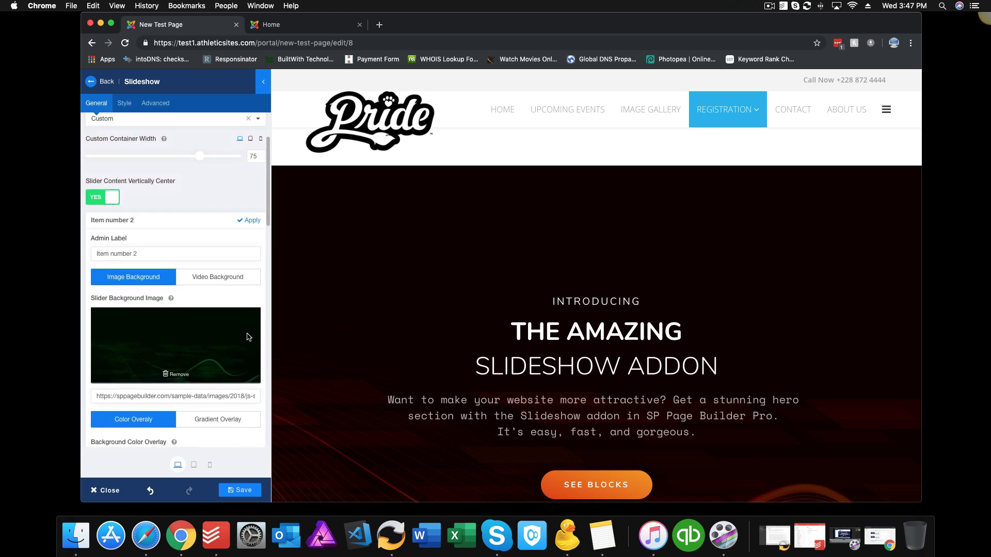
{"action": "scroll", "coordinate": [246, 334], "scroll_direction": "up", "scroll_amount": 3}
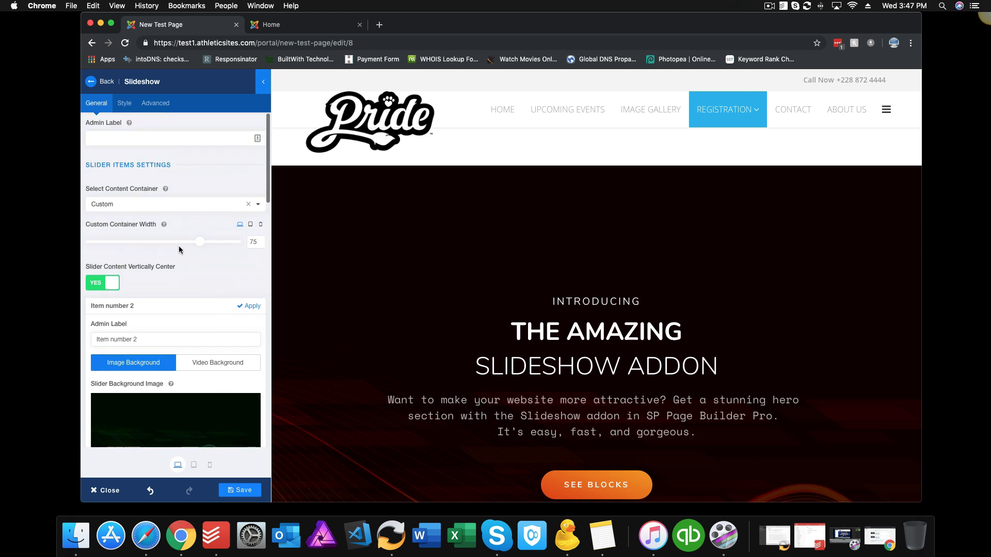
{"action": "left_click", "coordinate": [92, 83]}
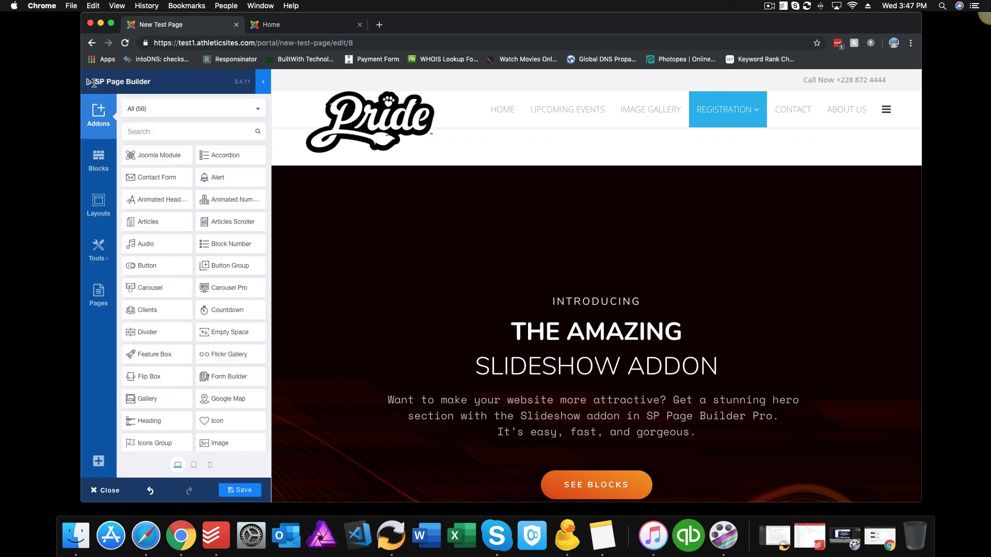
Step: Delete the slideshow block from the page after browsing the Hero block category
{"action": "left_click", "coordinate": [99, 159]}
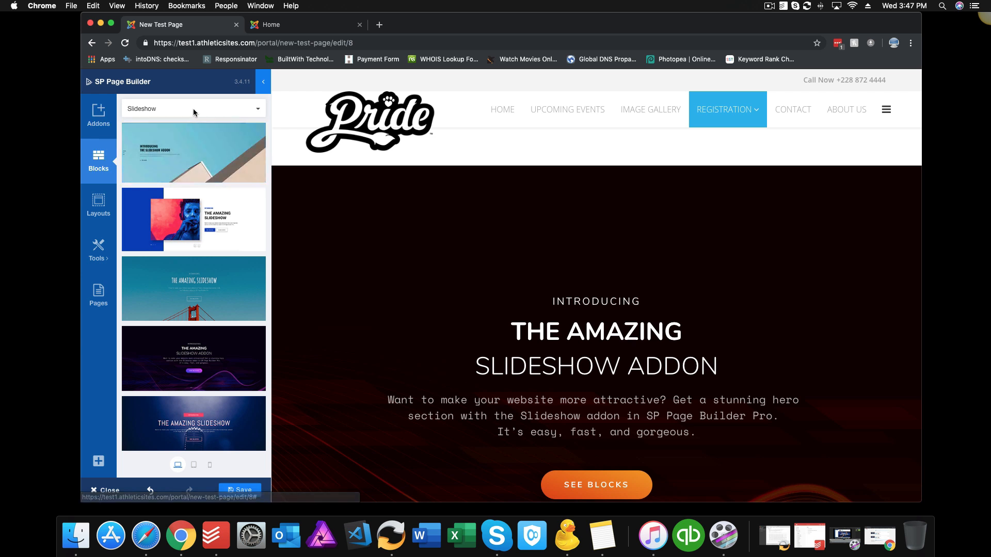
{"action": "left_click", "coordinate": [227, 107]}
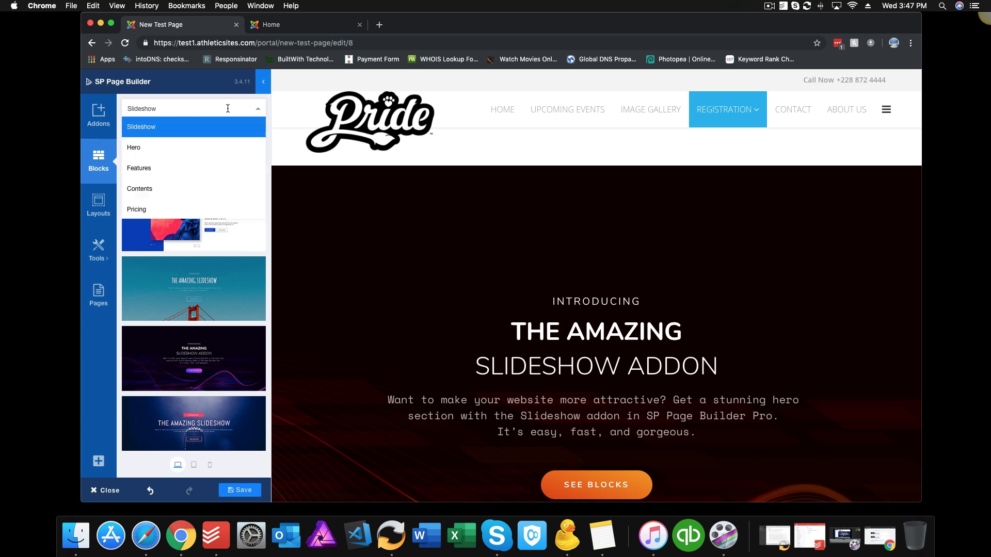
{"action": "left_click", "coordinate": [197, 147]}
{"action": "left_click", "coordinate": [352, 172]}
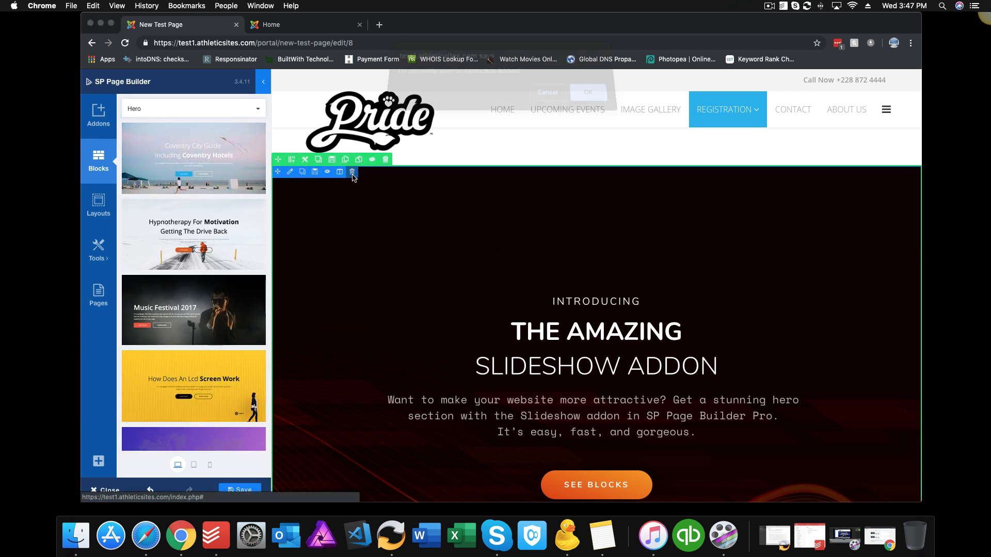
{"action": "left_click", "coordinate": [596, 107]}
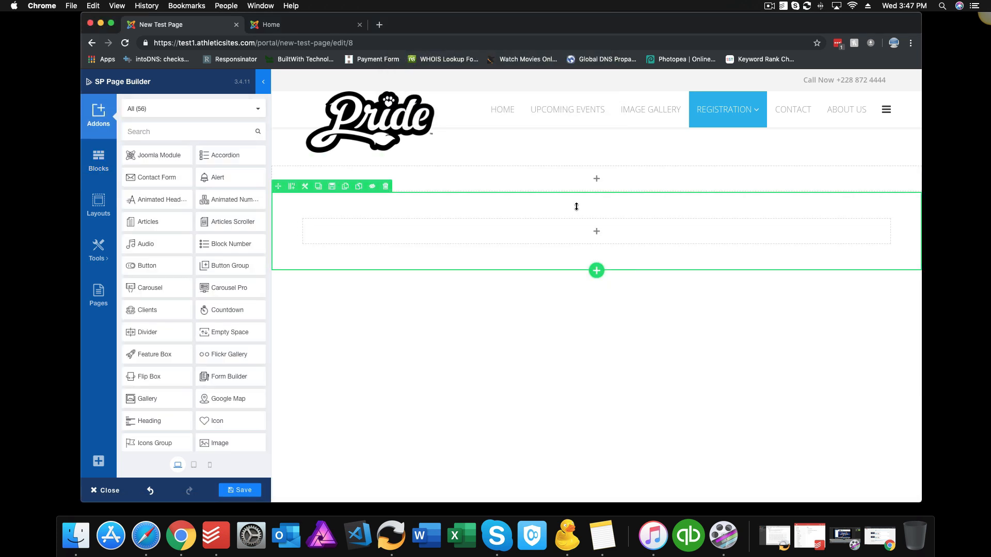
Step: Add the Music Festival 2017 hero block and reduce its top padding to 105 and its bottom padding
{"action": "left_click", "coordinate": [98, 160]}
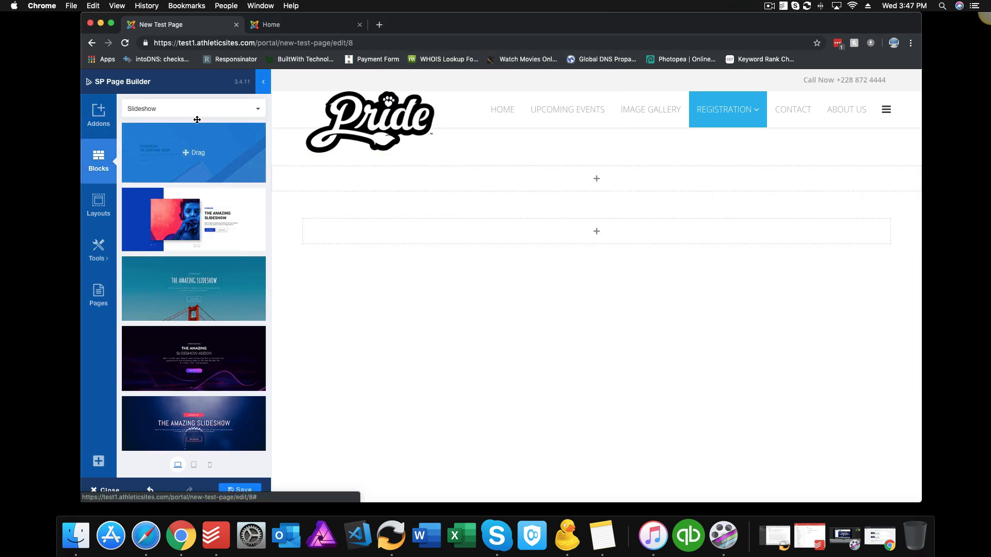
{"action": "left_click", "coordinate": [196, 109]}
{"action": "left_click", "coordinate": [186, 145]}
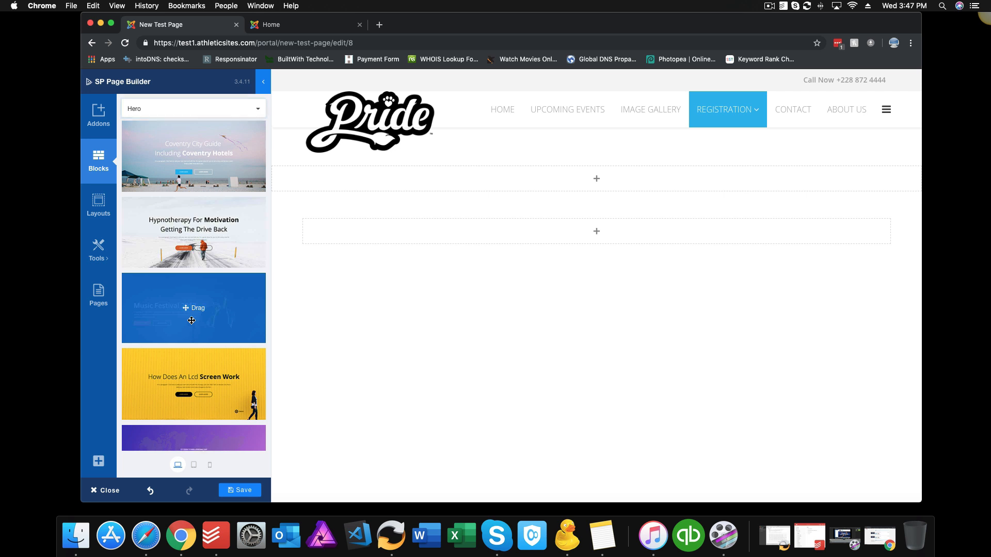
{"action": "left_click_drag", "start_coordinate": [192, 320], "coordinate": [462, 226]}
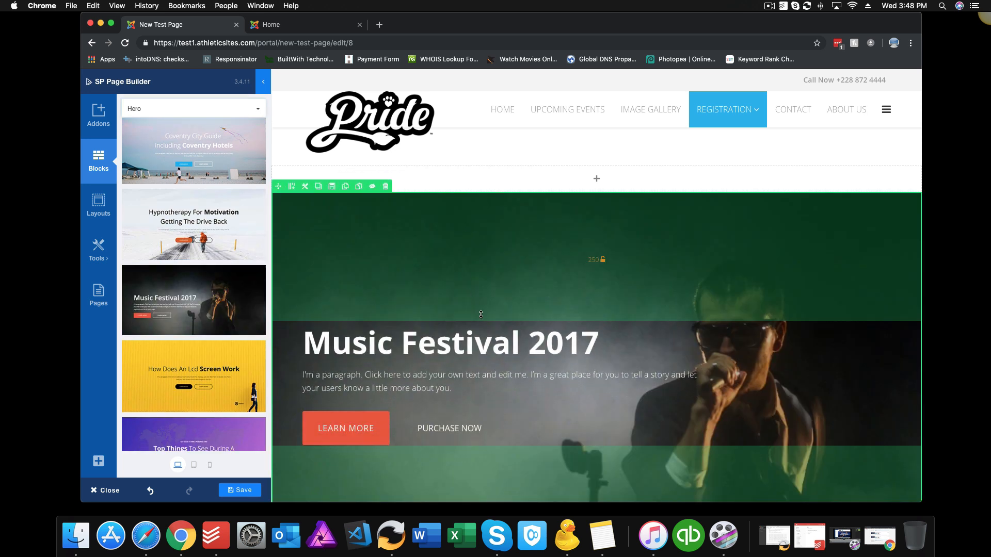
{"action": "left_click_drag", "start_coordinate": [480, 314], "coordinate": [481, 238]}
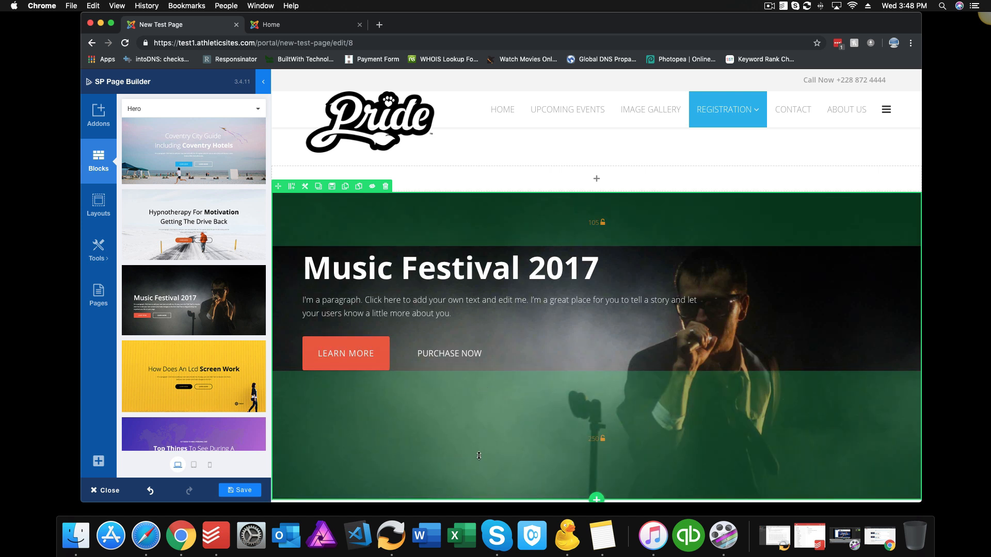
{"action": "left_click_drag", "start_coordinate": [479, 455], "coordinate": [479, 397]}
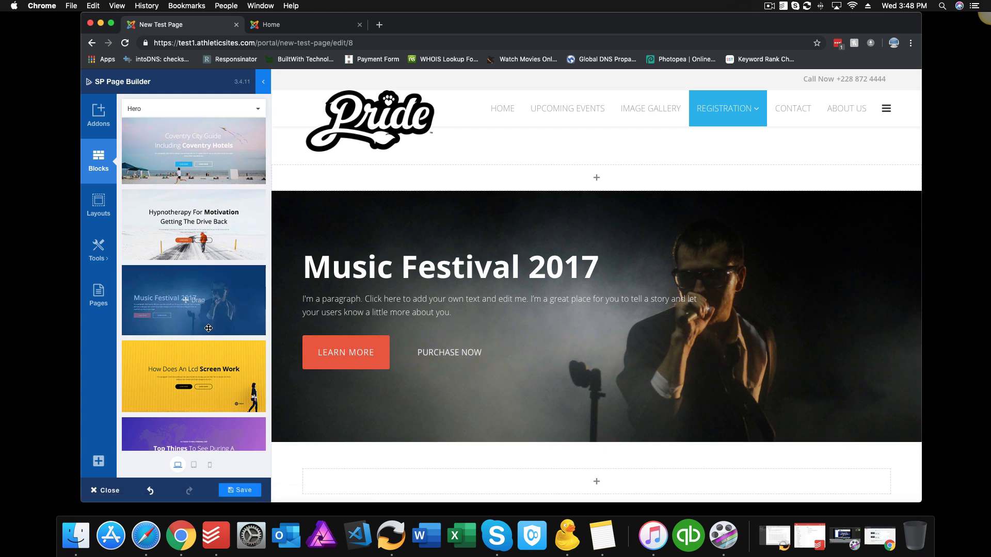
{"action": "scroll", "coordinate": [208, 326], "scroll_direction": "down", "scroll_amount": 3}
{"action": "scroll", "coordinate": [208, 326], "scroll_direction": "down", "scroll_amount": 3}
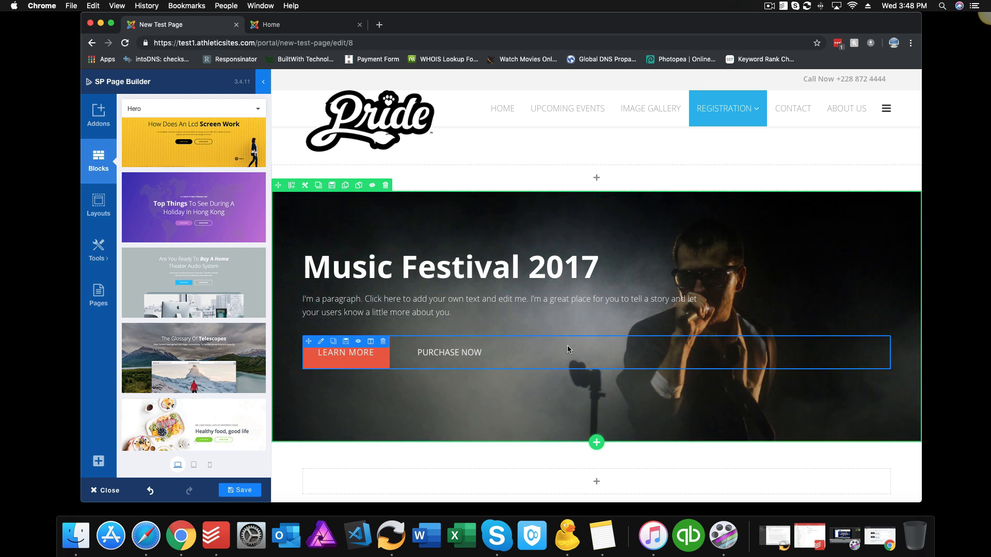
{"action": "left_click", "coordinate": [503, 274]}
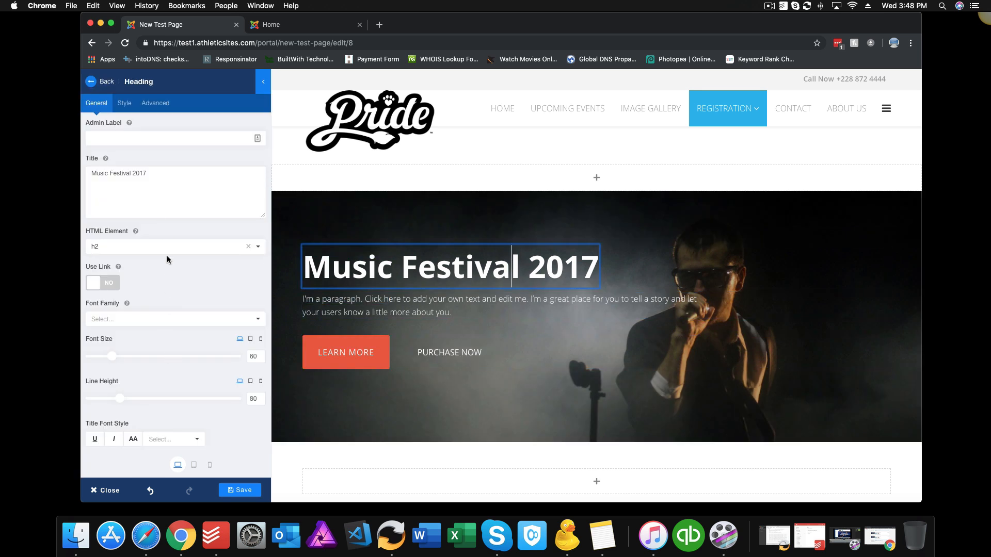
{"action": "left_click", "coordinate": [90, 82]}
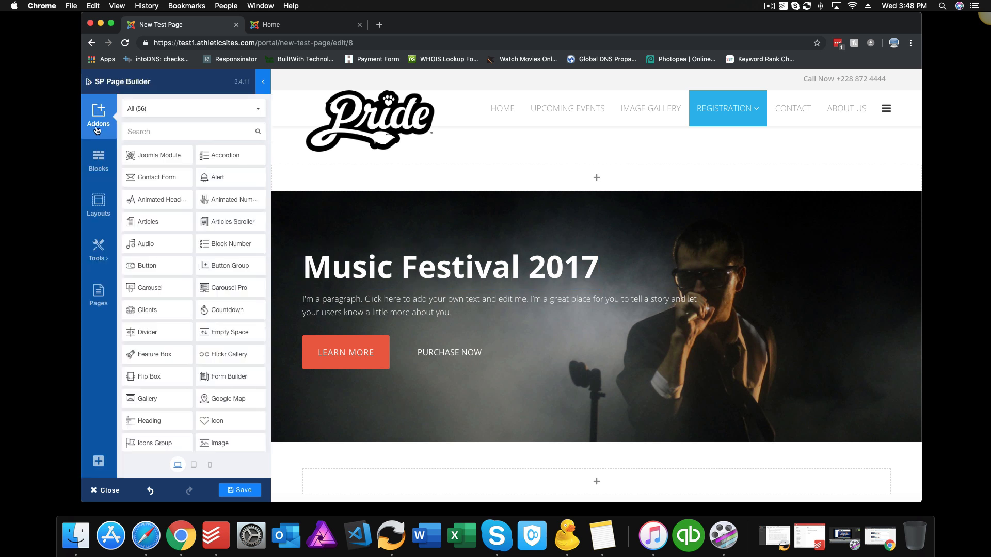
{"action": "left_click", "coordinate": [99, 159]}
Step: Delete the Music Festival hero row while the Features blocks are listed
{"action": "left_click", "coordinate": [256, 109]}
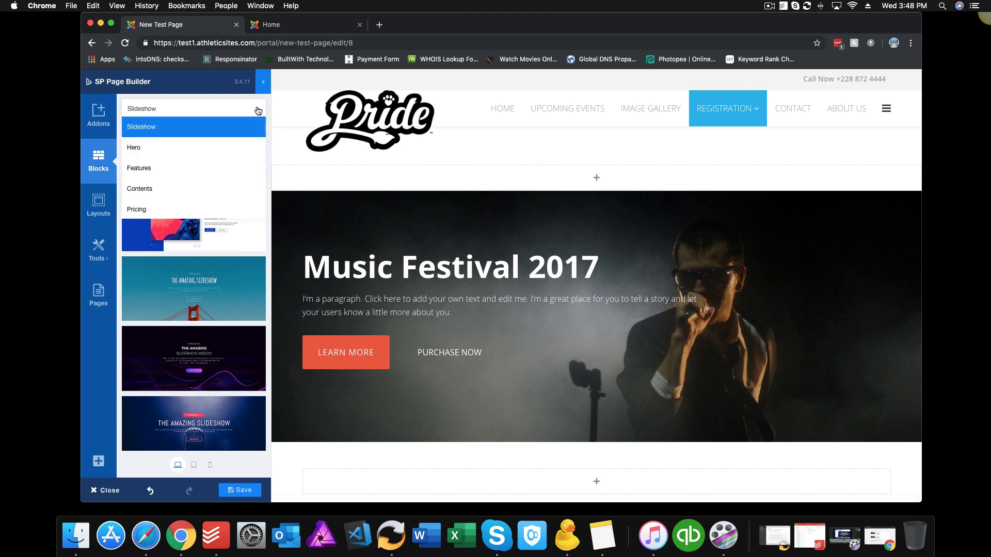
{"action": "left_click", "coordinate": [195, 168]}
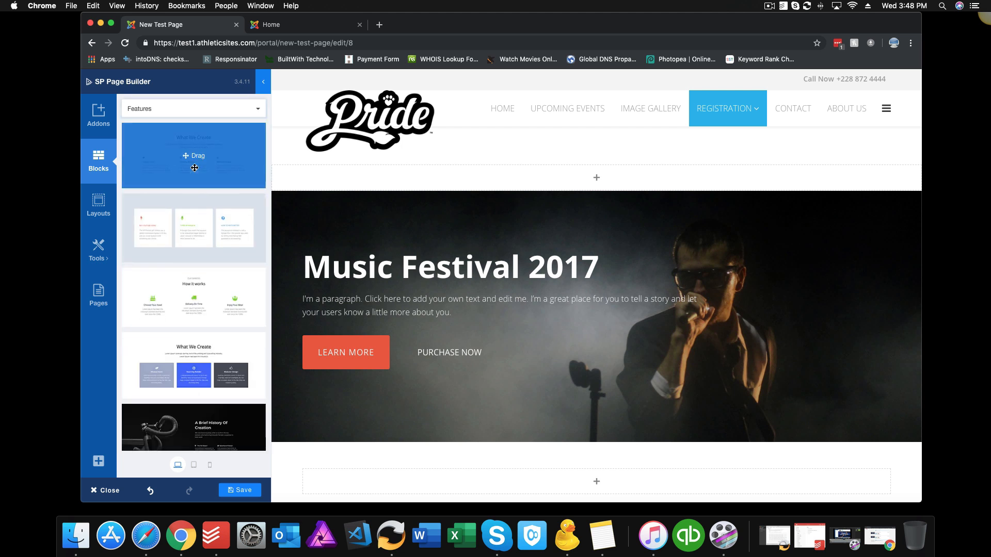
{"action": "left_click", "coordinate": [385, 185]}
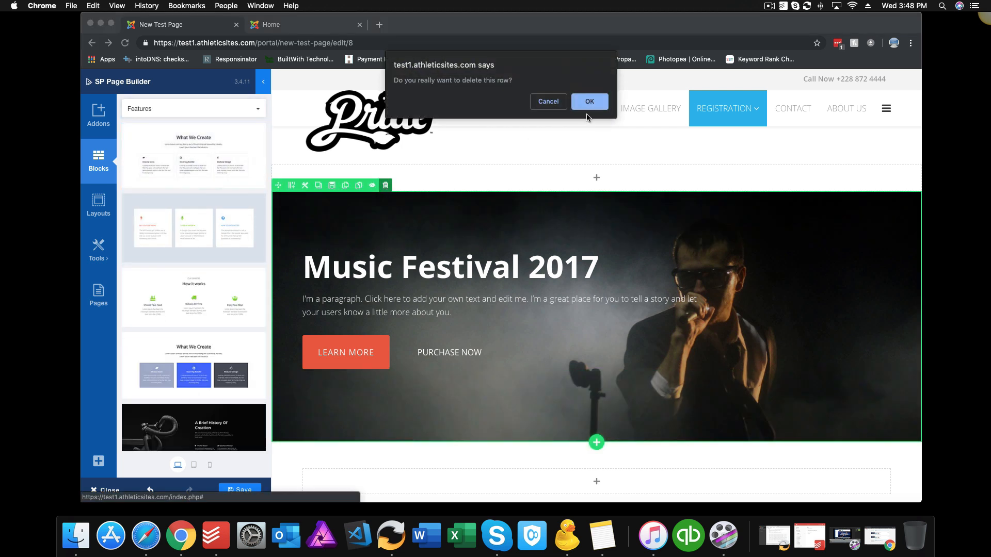
{"action": "left_click", "coordinate": [587, 99]}
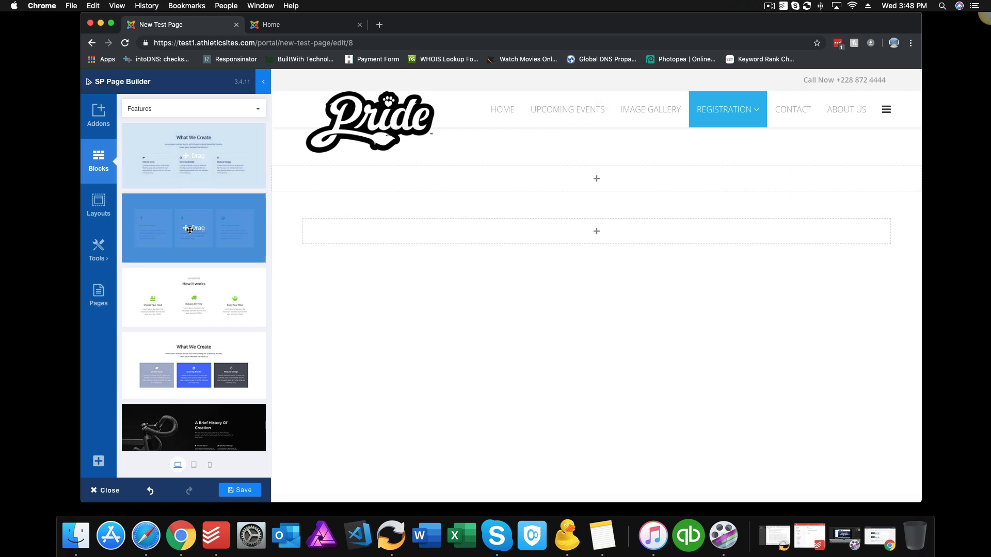
Step: Drag the What We Create features block onto the page
{"action": "scroll", "coordinate": [193, 269], "scroll_direction": "down", "scroll_amount": 5}
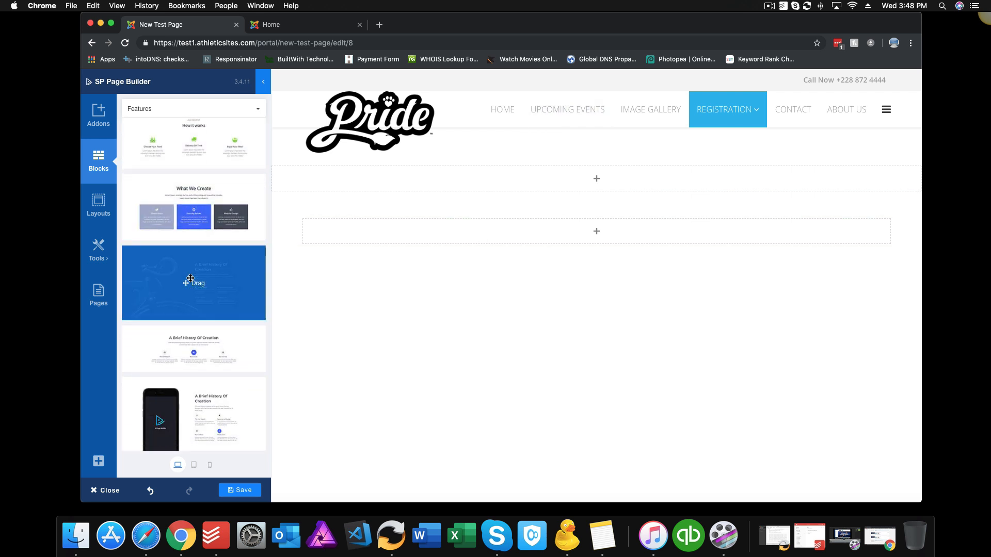
{"action": "scroll", "coordinate": [190, 278], "scroll_direction": "down", "scroll_amount": 7}
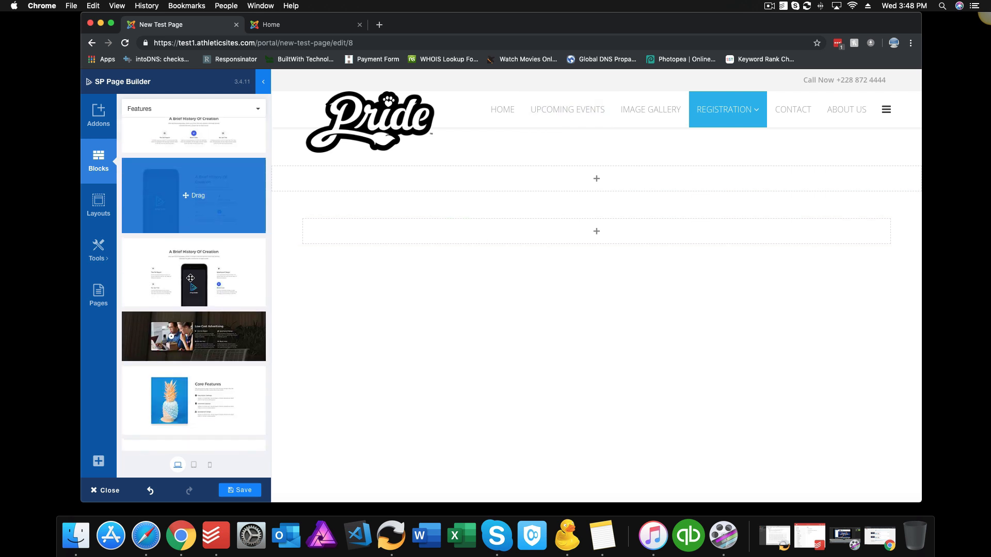
{"action": "scroll", "coordinate": [190, 278], "scroll_direction": "down", "scroll_amount": 2}
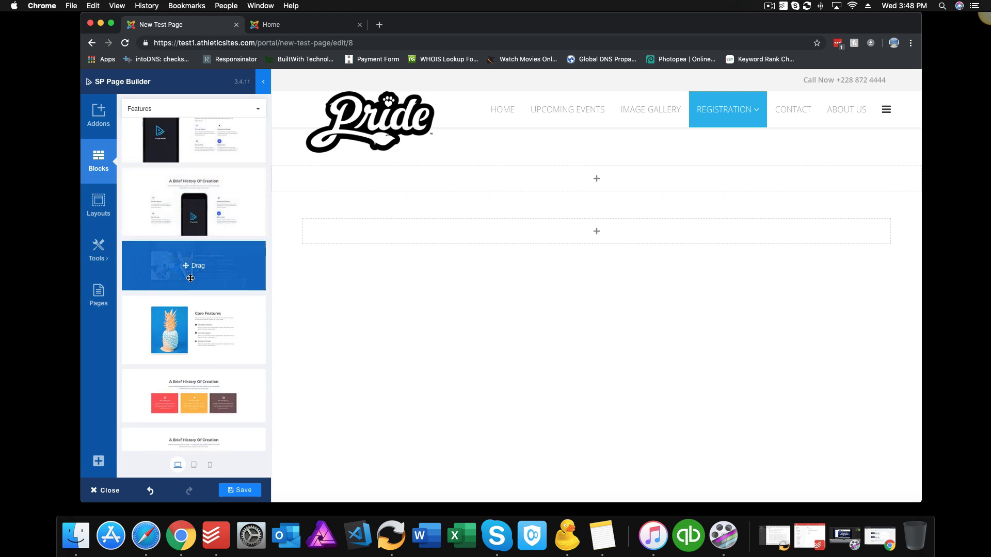
{"action": "scroll", "coordinate": [187, 258], "scroll_direction": "up", "scroll_amount": 10}
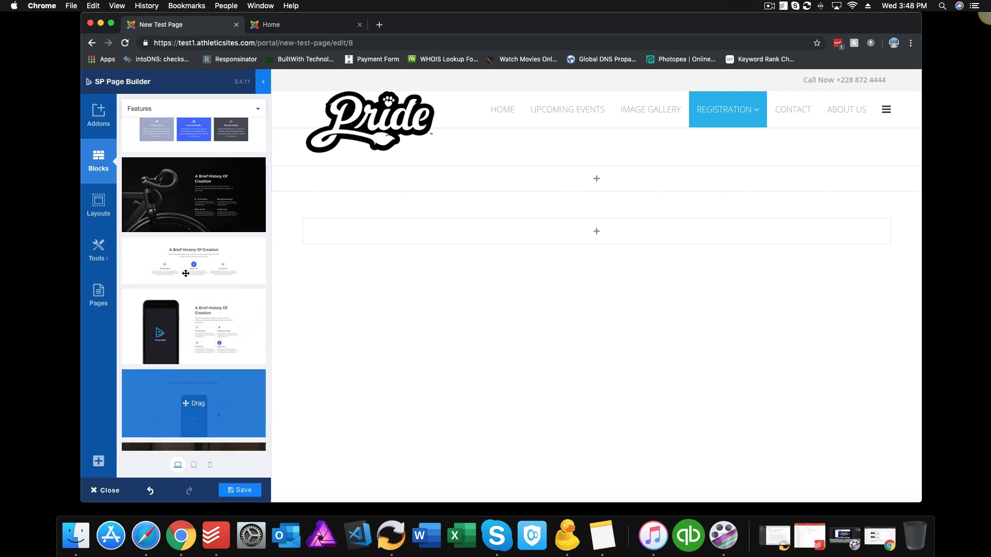
{"action": "left_click_drag", "start_coordinate": [187, 208], "coordinate": [465, 203]}
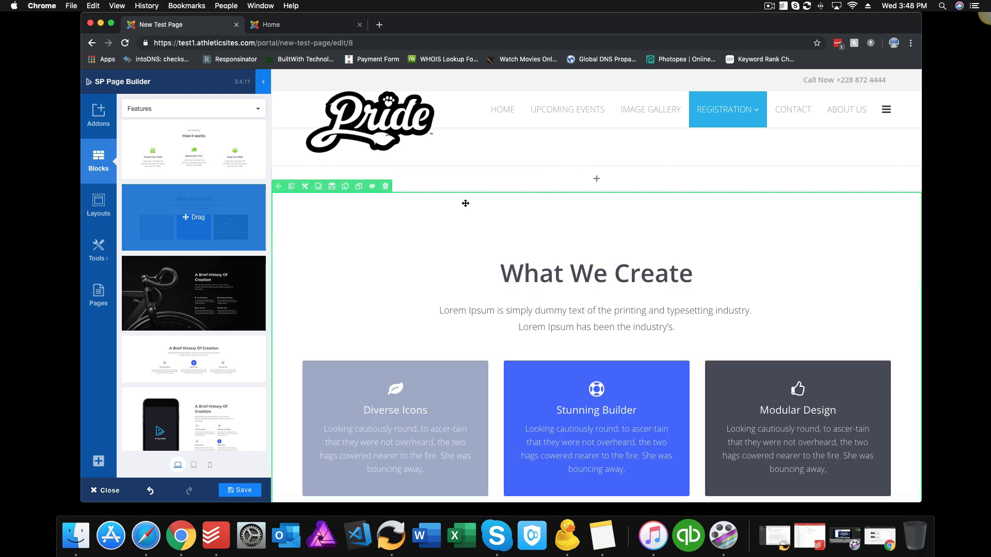
Step: Set the Stunning Builder box's Style background colour to pink #ff40ab
{"action": "scroll", "coordinate": [414, 279], "scroll_direction": "down", "scroll_amount": 3}
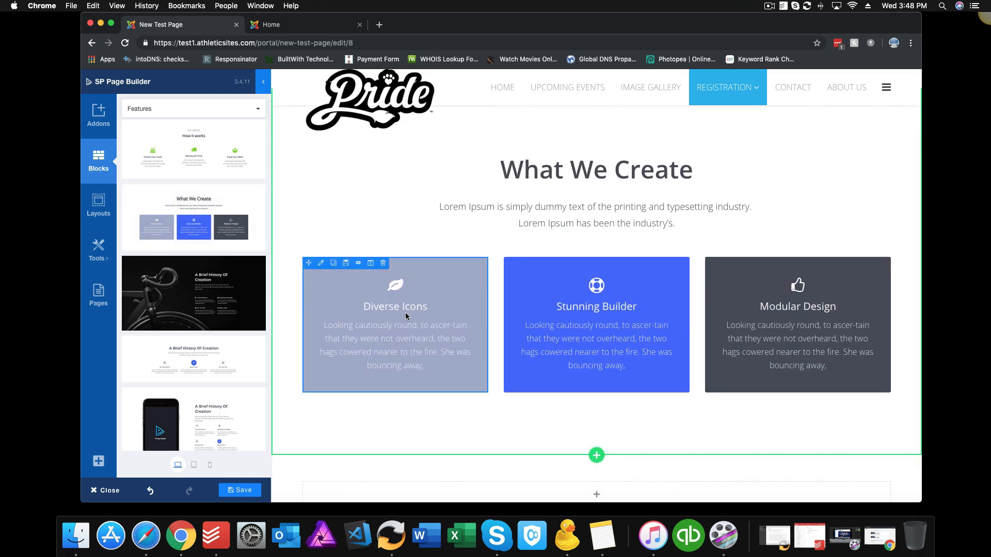
{"action": "left_click", "coordinate": [548, 307]}
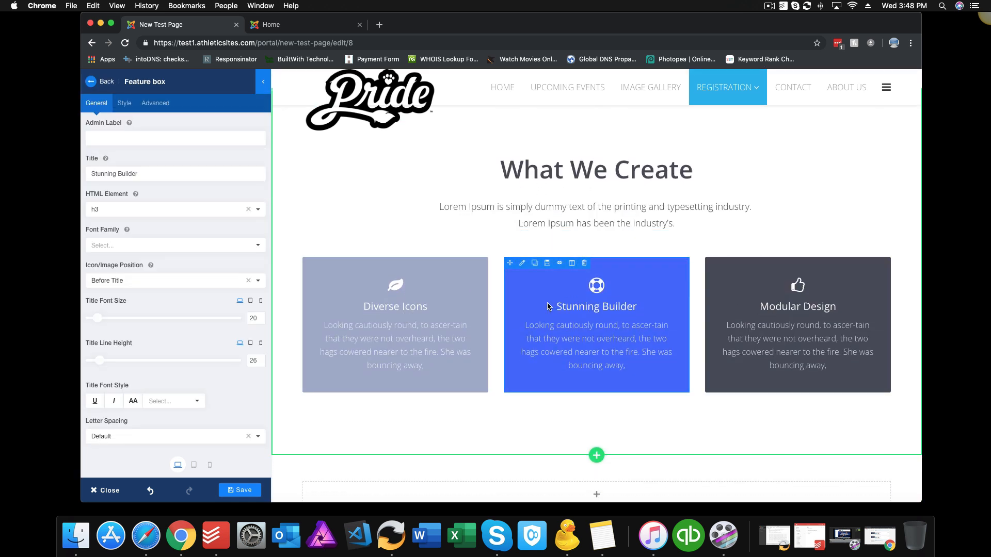
{"action": "left_click", "coordinate": [128, 109]}
{"action": "left_click", "coordinate": [130, 330]}
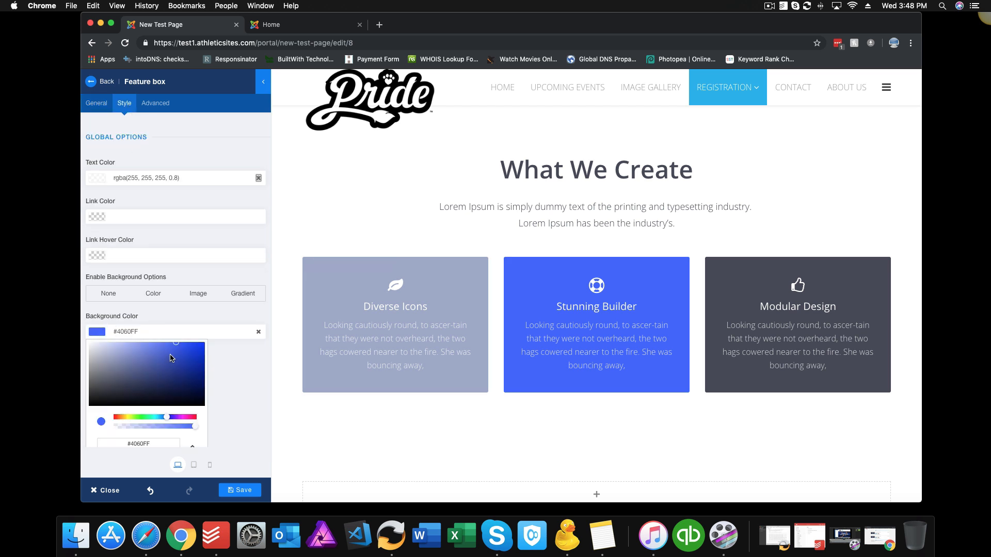
{"action": "left_click", "coordinate": [190, 417]}
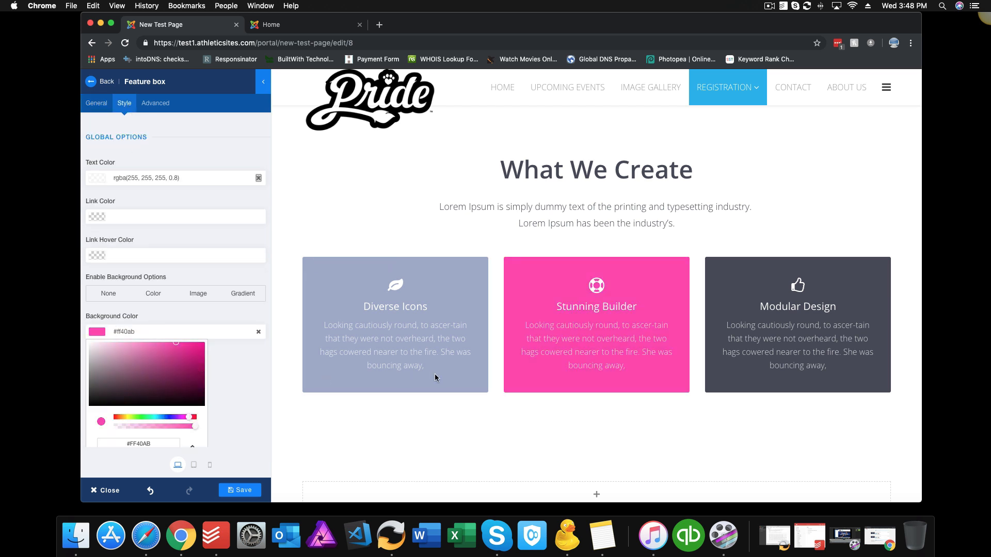
{"action": "left_click", "coordinate": [92, 83]}
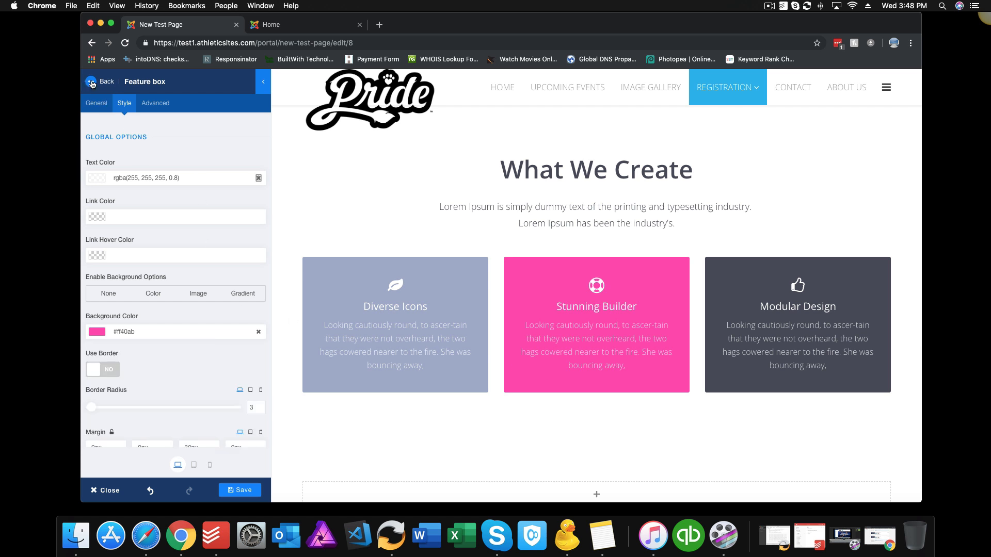
{"action": "left_click", "coordinate": [91, 83]}
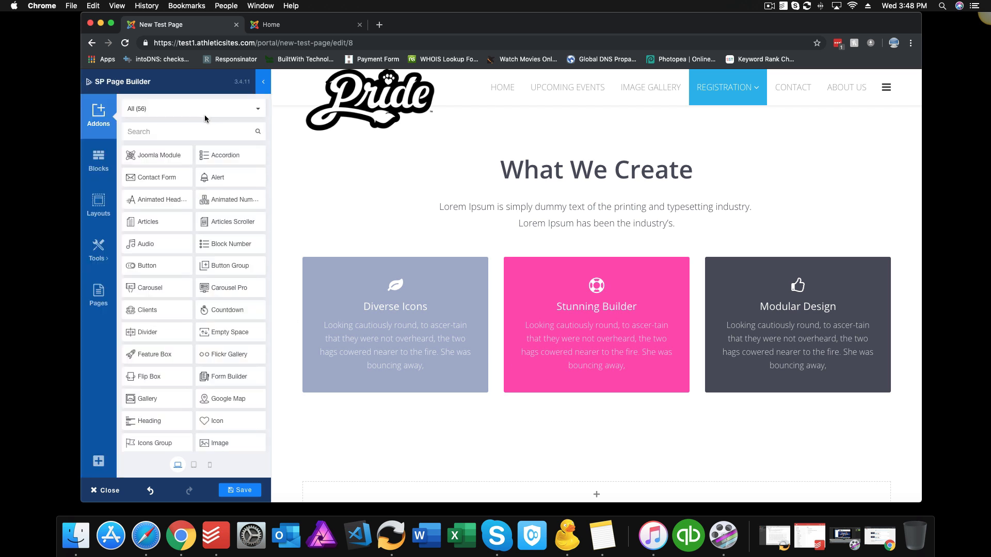
{"action": "left_click", "coordinate": [98, 160]}
{"action": "left_click", "coordinate": [257, 112]}
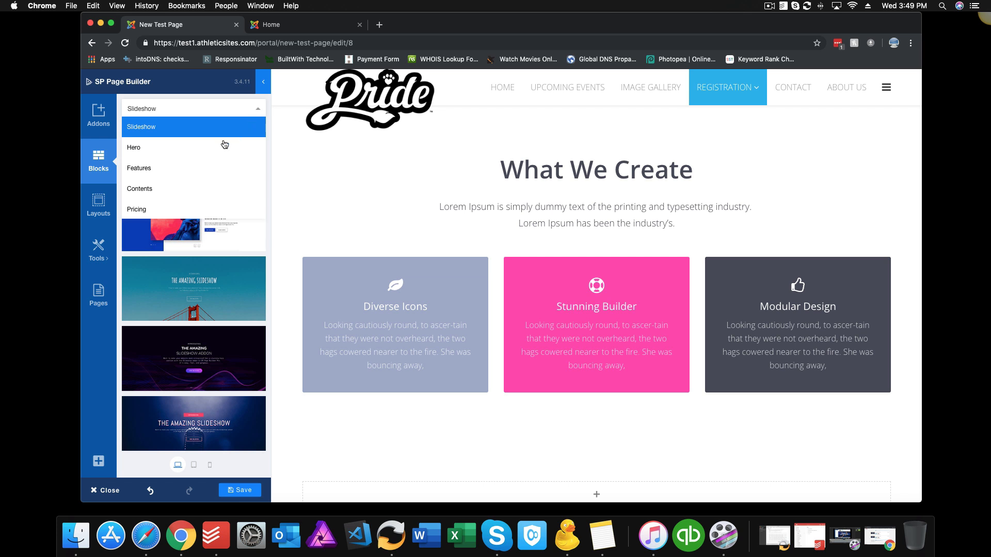
{"action": "left_click", "coordinate": [198, 169]}
{"action": "scroll", "coordinate": [222, 310], "scroll_direction": "down", "scroll_amount": 10}
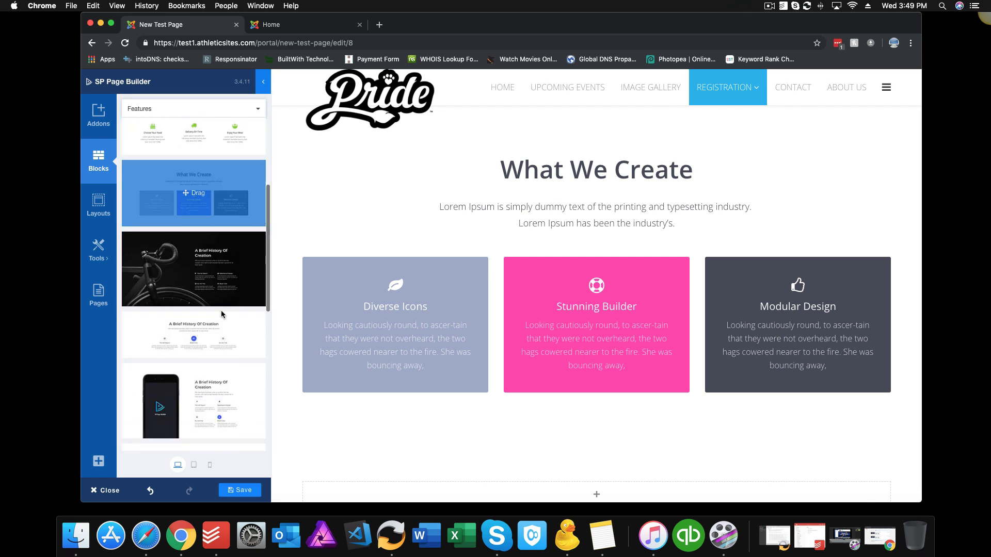
{"action": "left_click_drag", "start_coordinate": [199, 213], "coordinate": [529, 164]}
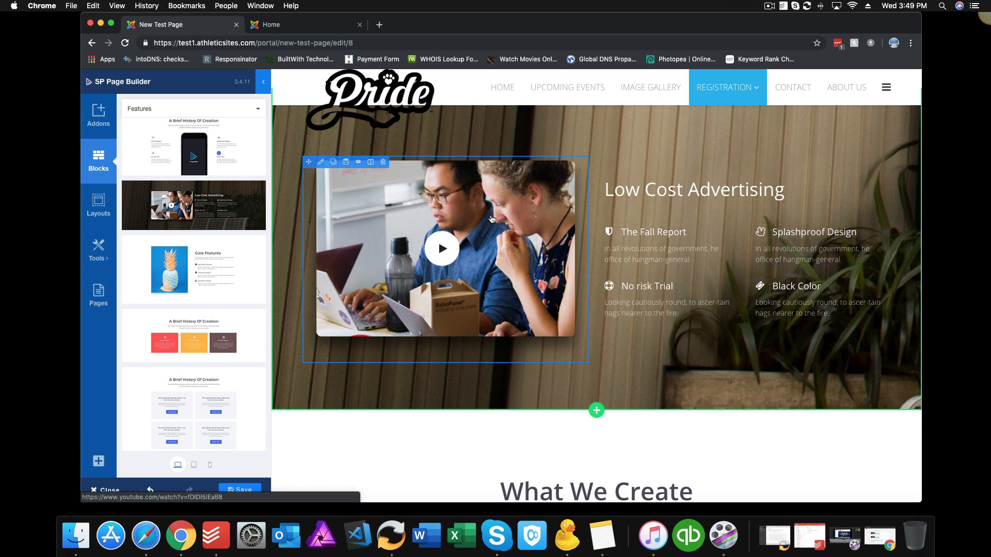
{"action": "left_click", "coordinate": [321, 162]}
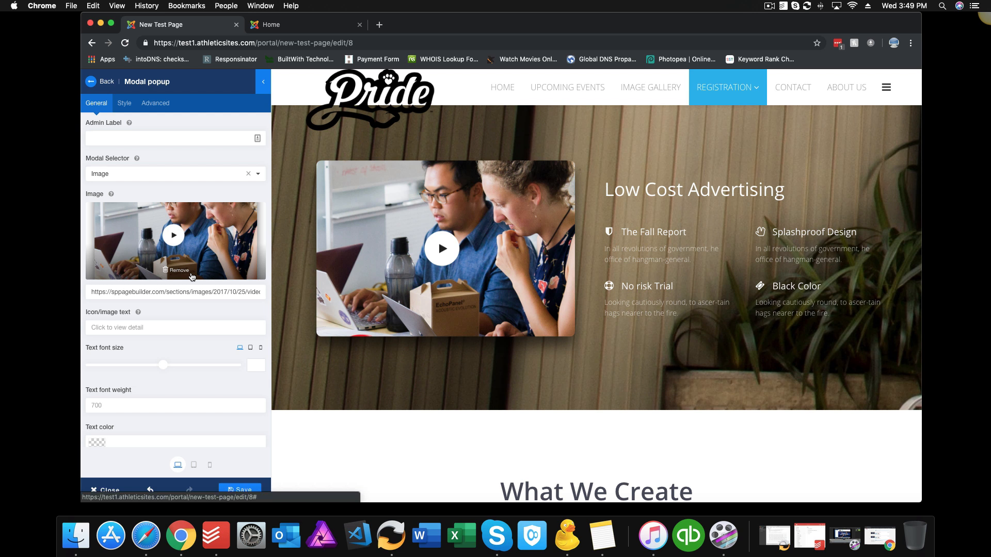
{"action": "scroll", "coordinate": [191, 278], "scroll_direction": "down", "scroll_amount": 5}
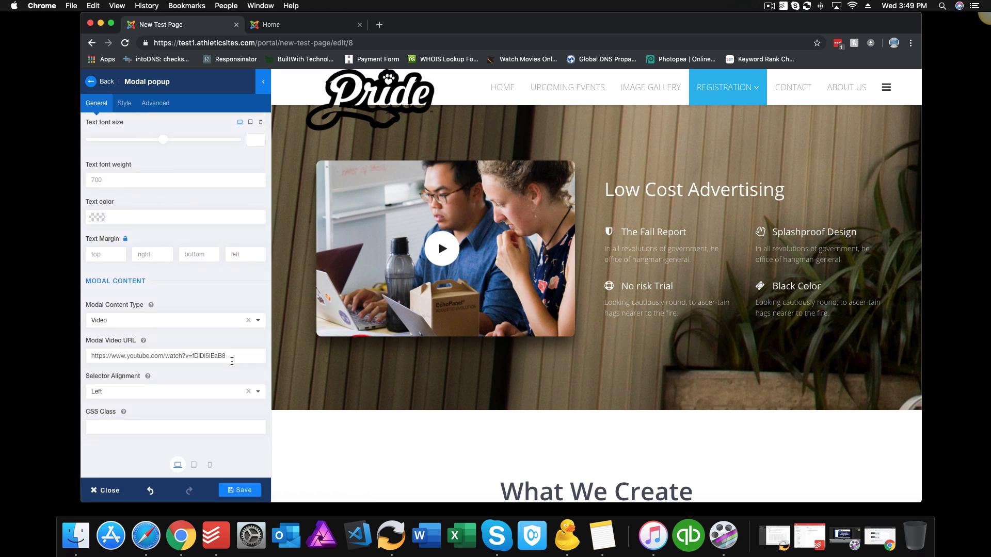
{"action": "scroll", "coordinate": [197, 327], "scroll_direction": "up", "scroll_amount": 1}
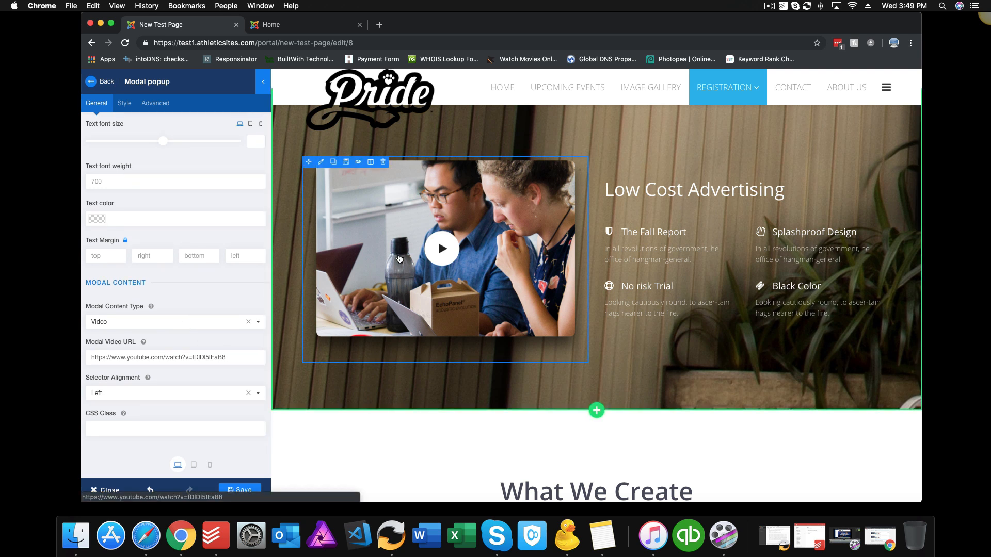
{"action": "scroll", "coordinate": [409, 271], "scroll_direction": "up", "scroll_amount": 3}
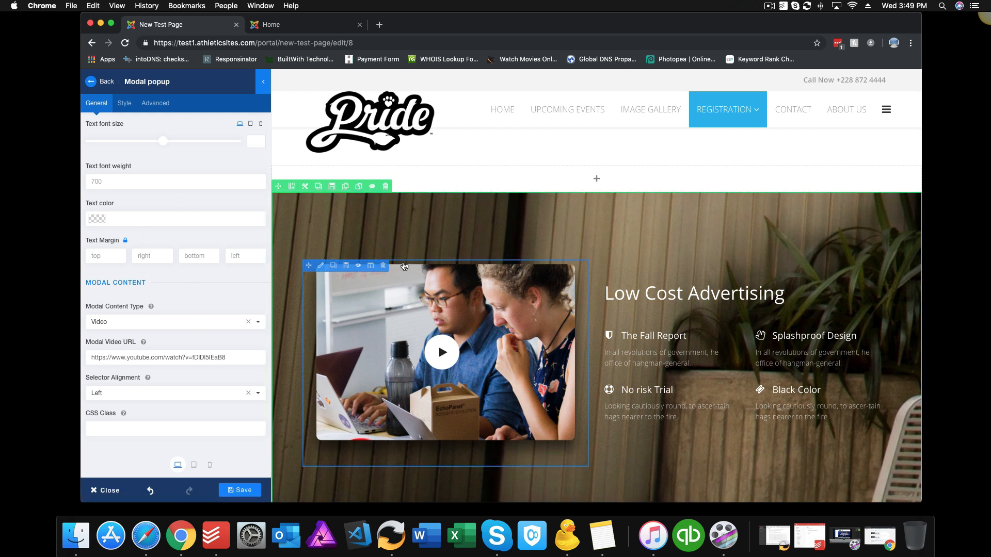
{"action": "left_click", "coordinate": [386, 187]}
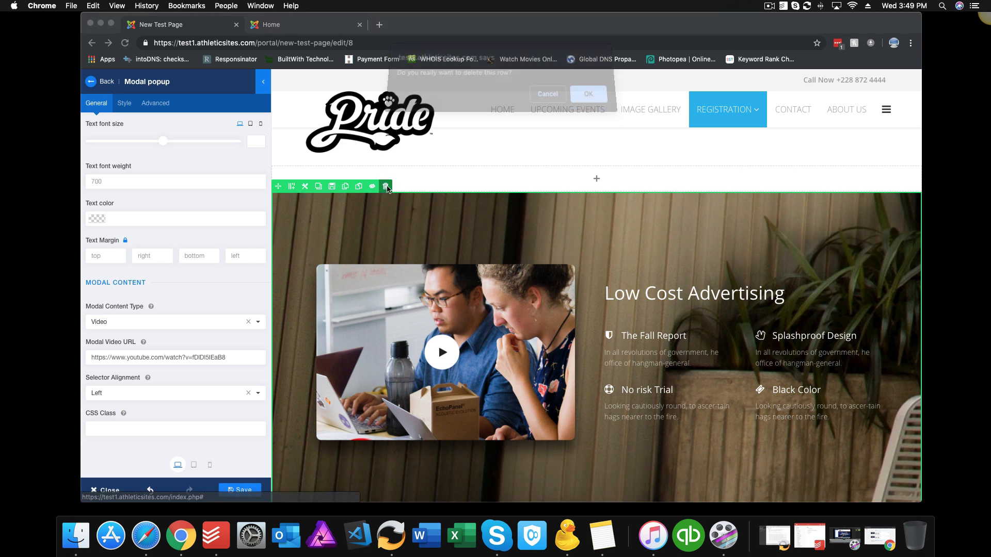
Step: Leave the video popup settings and list the Contents category of blocks
{"action": "left_click", "coordinate": [103, 83]}
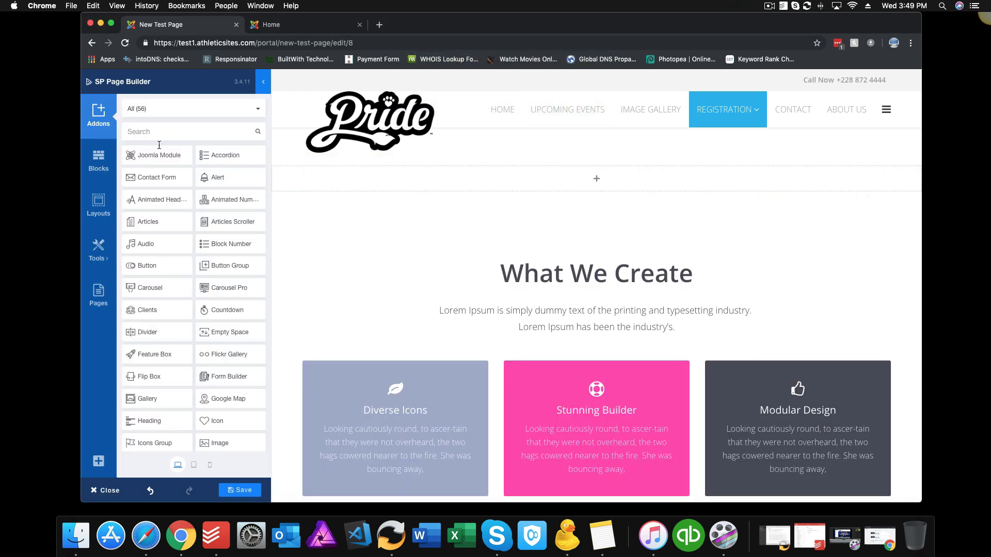
{"action": "left_click", "coordinate": [98, 159]}
{"action": "left_click", "coordinate": [203, 109]}
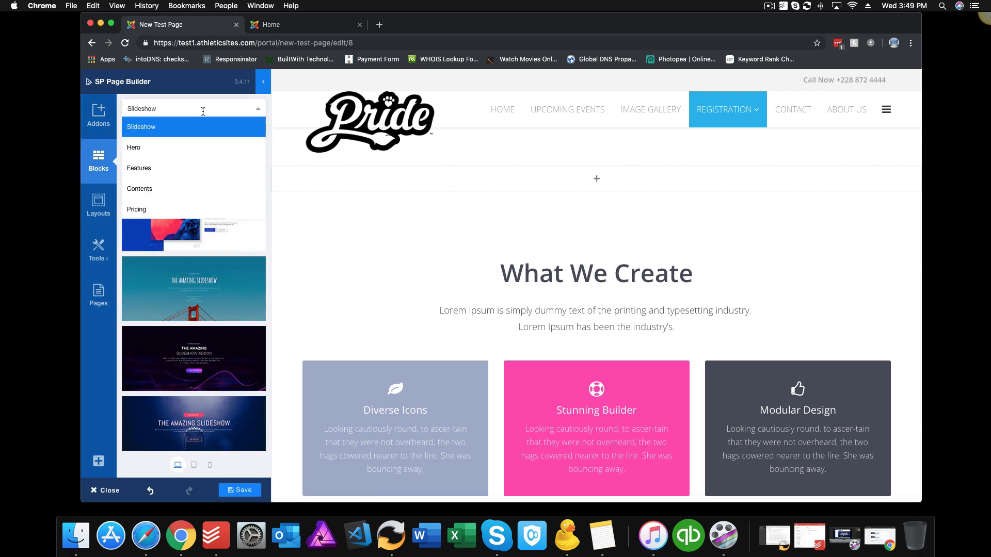
{"action": "scroll", "coordinate": [186, 193], "scroll_direction": "down", "scroll_amount": 2}
{"action": "scroll", "coordinate": [153, 134], "scroll_direction": "up", "scroll_amount": 1}
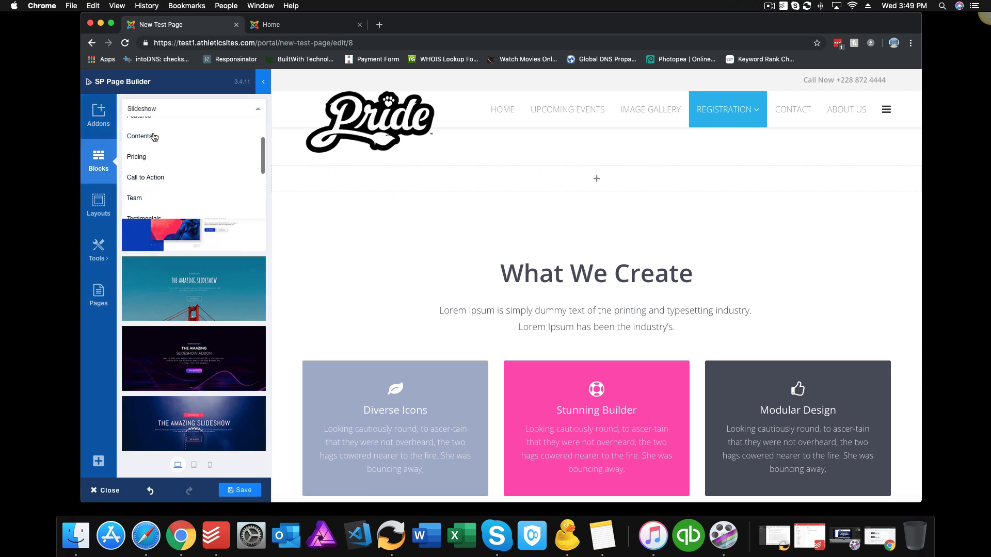
{"action": "left_click", "coordinate": [154, 133]}
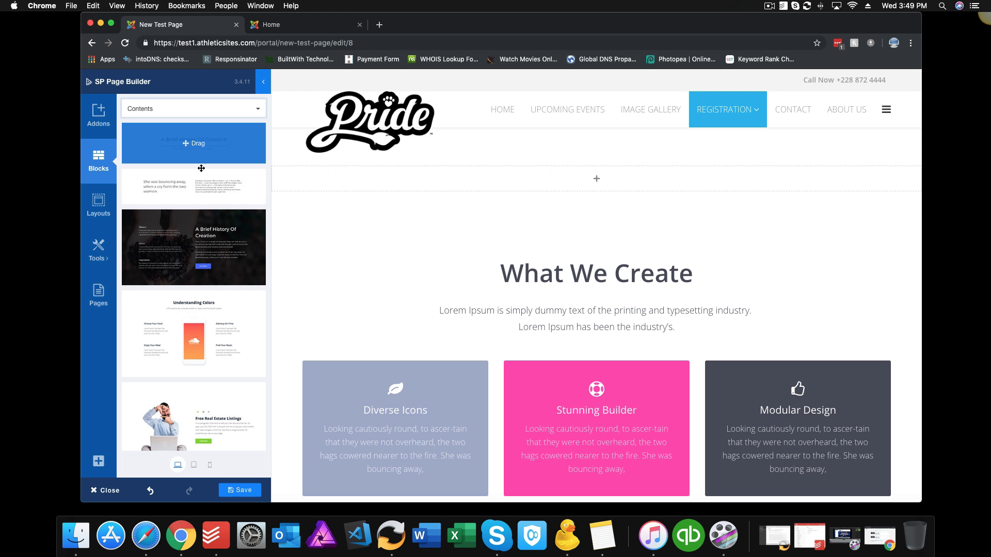
Step: Replace the What We Create row with the Understanding Colors block
{"action": "scroll", "coordinate": [202, 187], "scroll_direction": "down", "scroll_amount": 3}
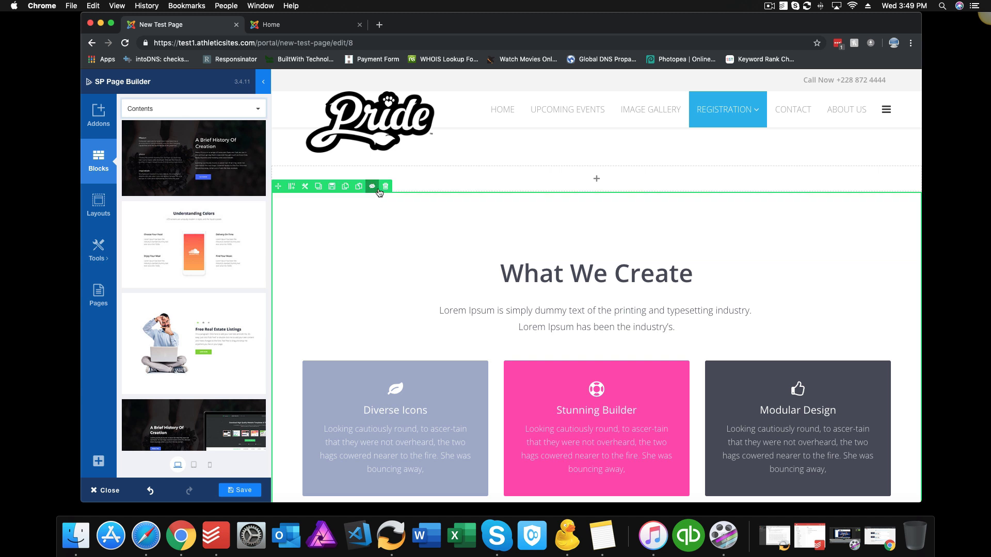
{"action": "left_click", "coordinate": [386, 187]}
{"action": "left_click", "coordinate": [604, 100]}
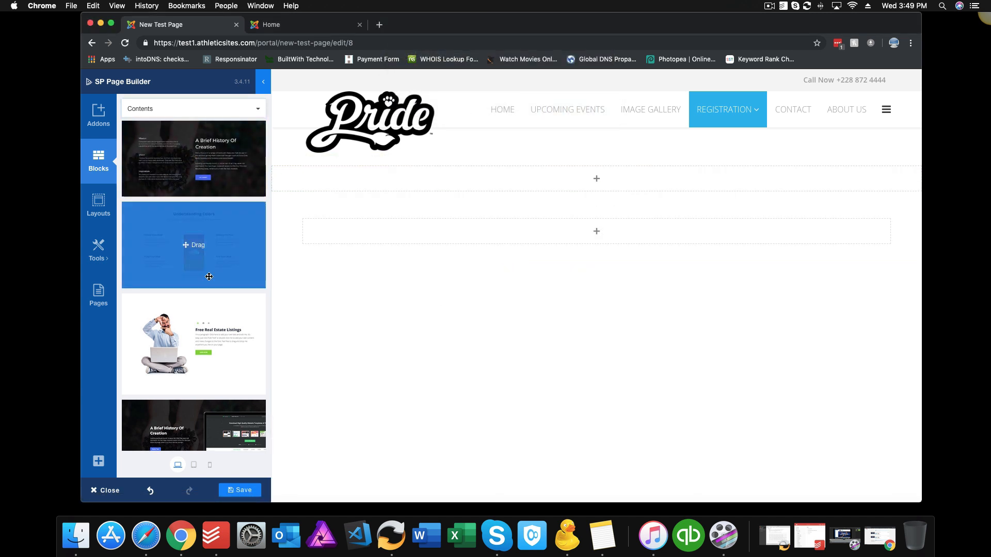
{"action": "left_click_drag", "start_coordinate": [206, 274], "coordinate": [479, 237]}
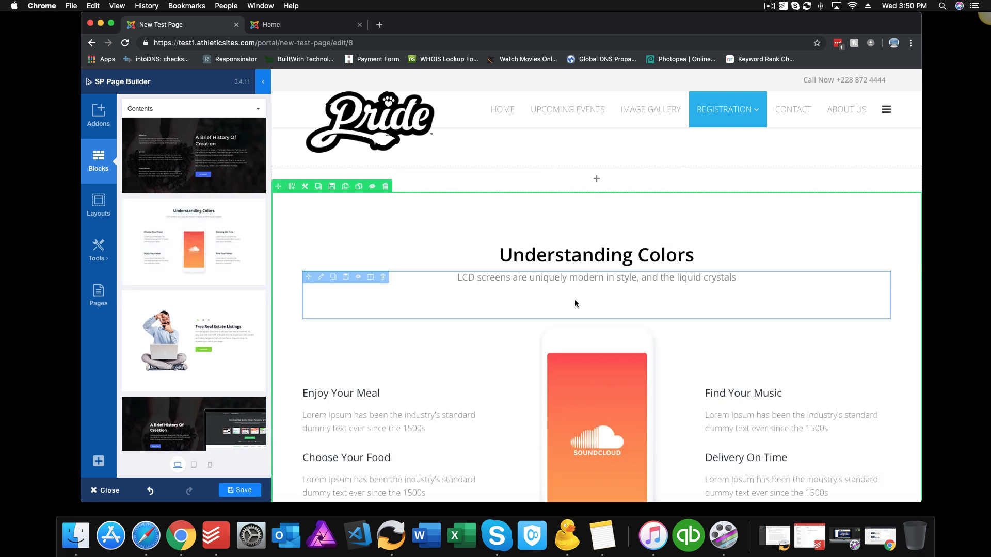
Step: Delete the Understanding Colors section, confirming with Enter
{"action": "scroll", "coordinate": [575, 299], "scroll_direction": "down", "scroll_amount": 3}
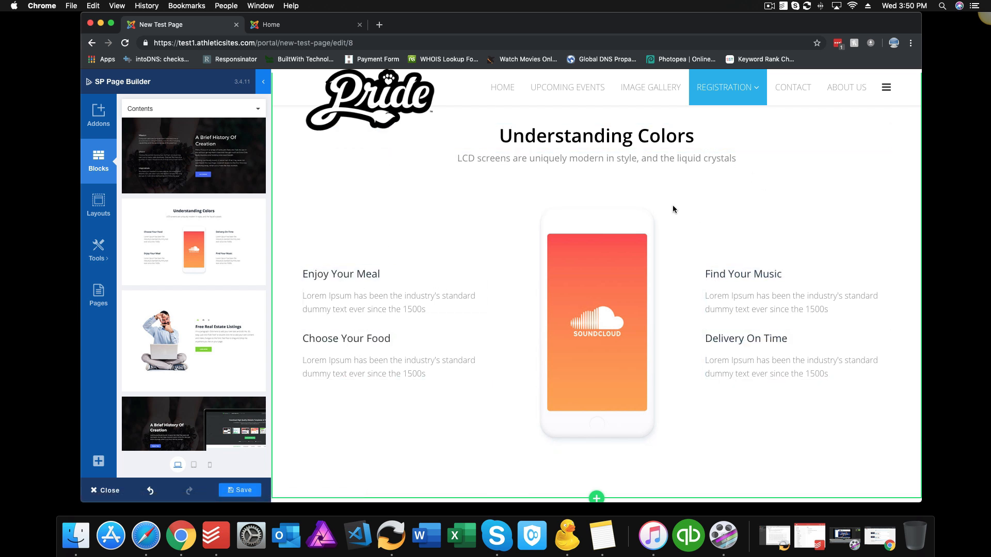
{"action": "scroll", "coordinate": [207, 289], "scroll_direction": "down", "scroll_amount": 3}
{"action": "scroll", "coordinate": [207, 302], "scroll_direction": "up", "scroll_amount": 4}
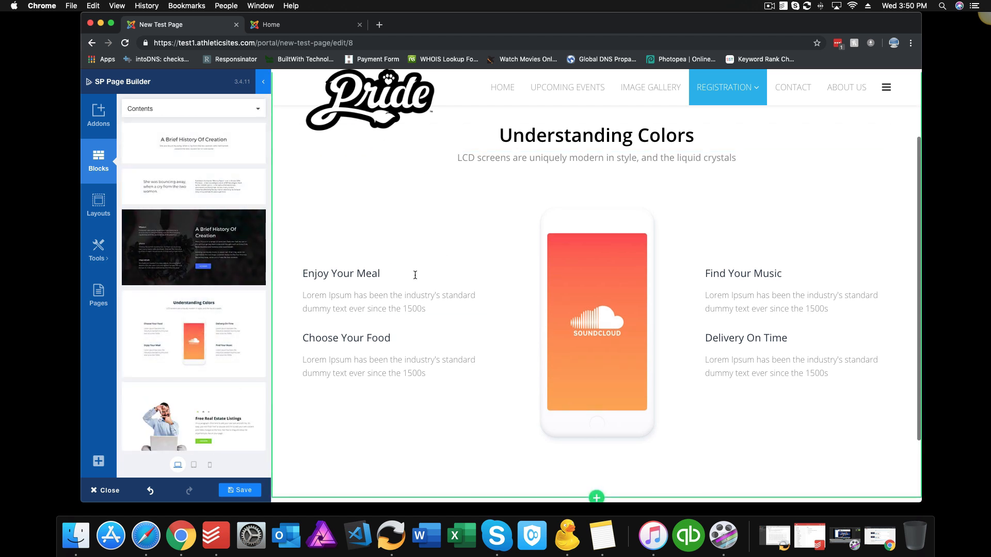
{"action": "scroll", "coordinate": [406, 141], "scroll_direction": "up", "scroll_amount": 2}
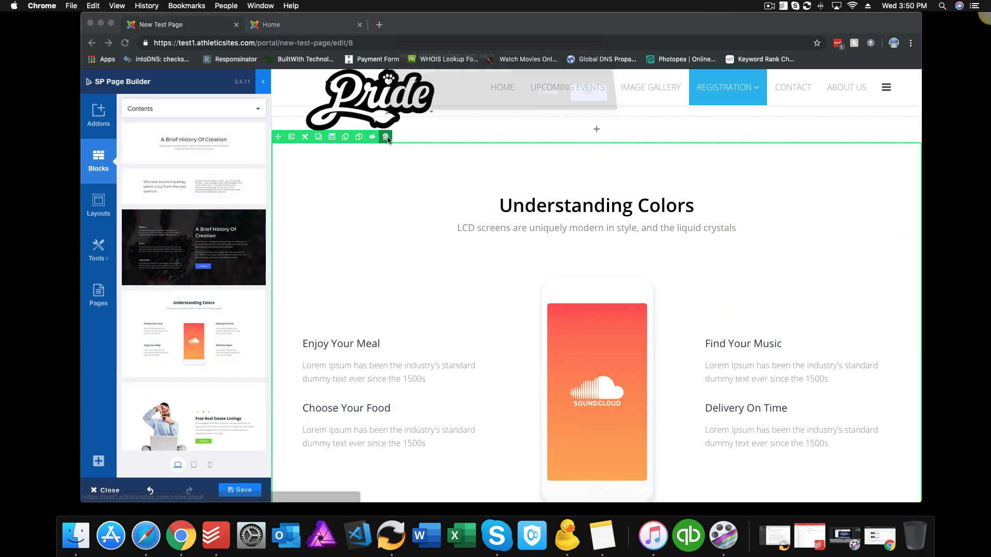
{"action": "left_click", "coordinate": [385, 137]}
{"action": "key", "text": "Return"}
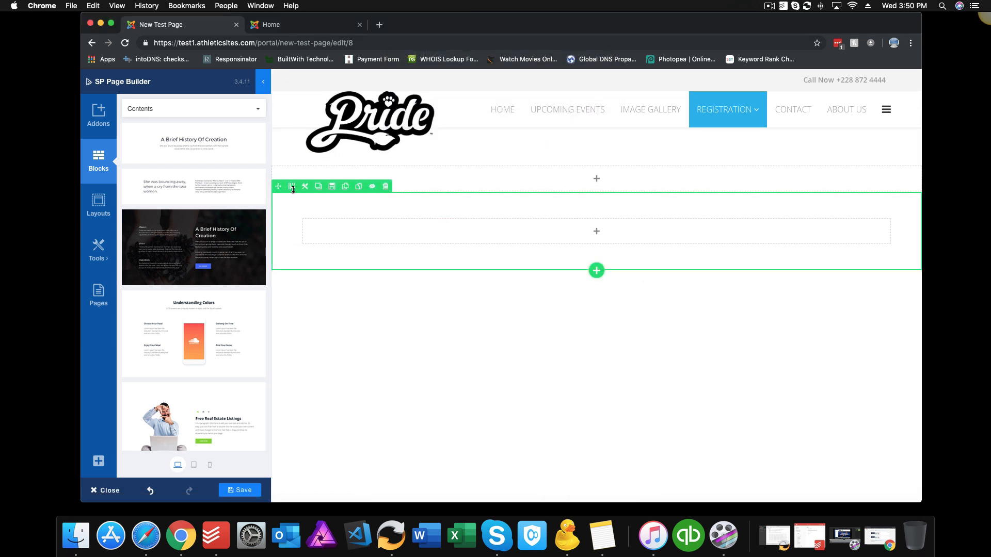
Step: Drag the second Pricing block onto the empty page
{"action": "left_click", "coordinate": [258, 110]}
{"action": "scroll", "coordinate": [218, 175], "scroll_direction": "down", "scroll_amount": 3}
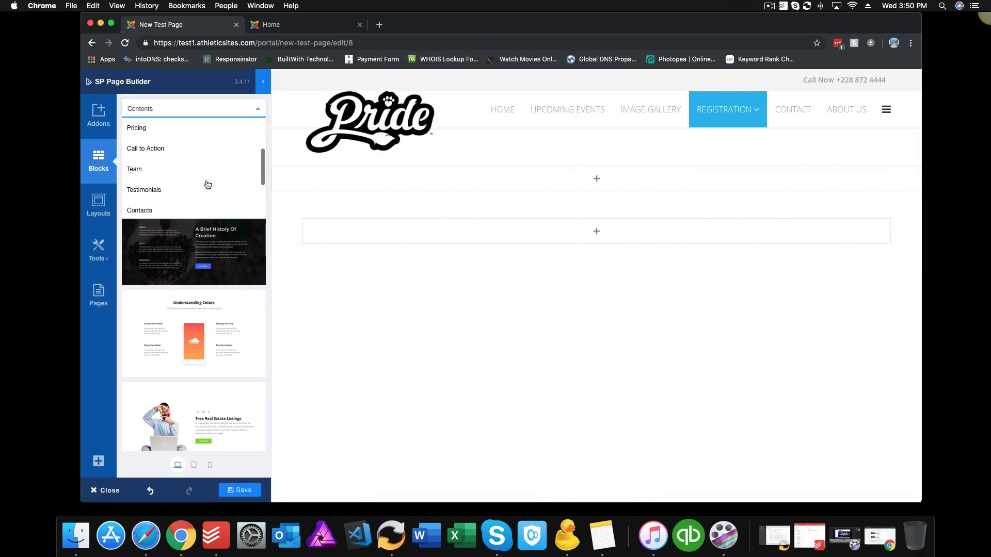
{"action": "left_click", "coordinate": [173, 129]}
{"action": "left_click_drag", "start_coordinate": [260, 240], "coordinate": [419, 209]}
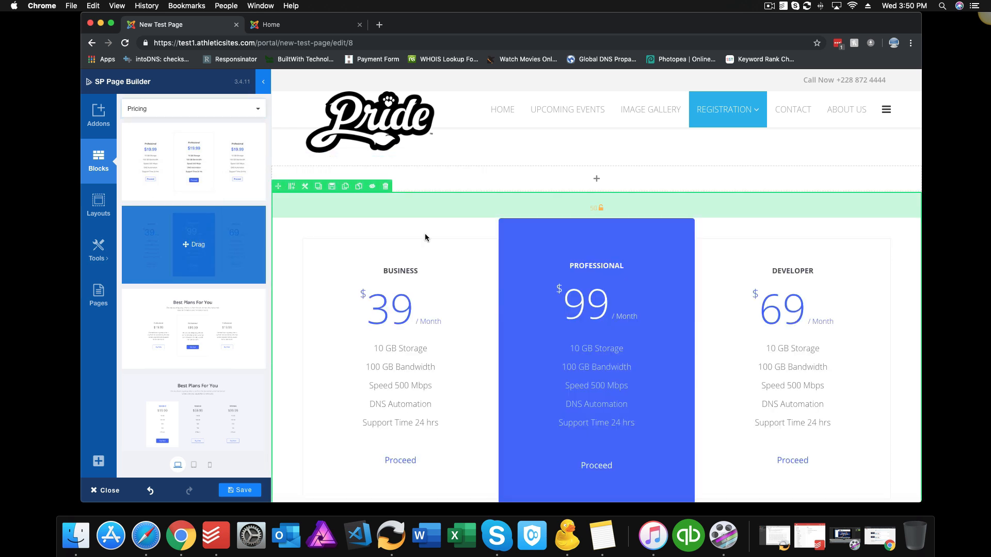
Step: Open the pricing table settings and inspect the Professional column's feature lines
{"action": "left_click", "coordinate": [603, 306]}
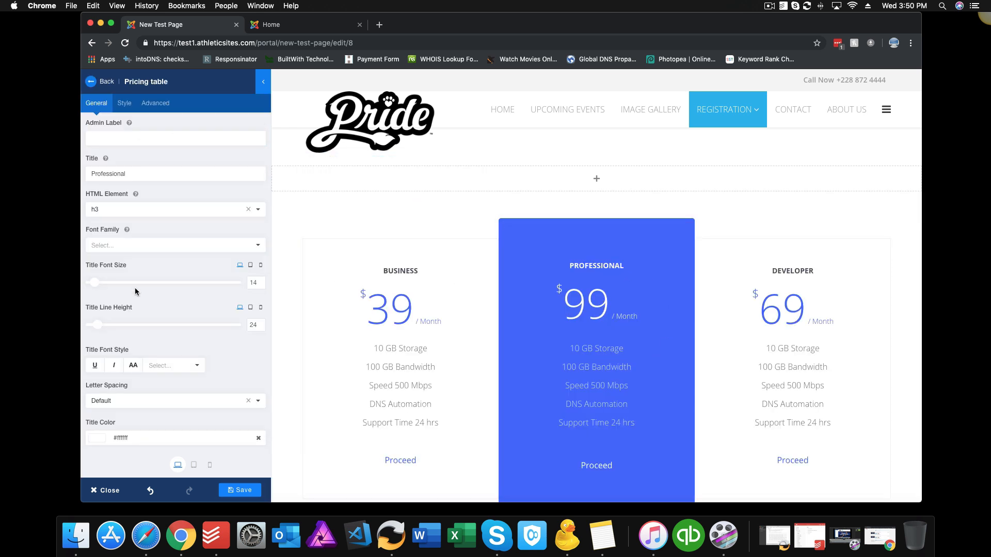
{"action": "left_click_drag", "start_coordinate": [600, 386], "coordinate": [589, 351]}
{"action": "left_click", "coordinate": [592, 365]}
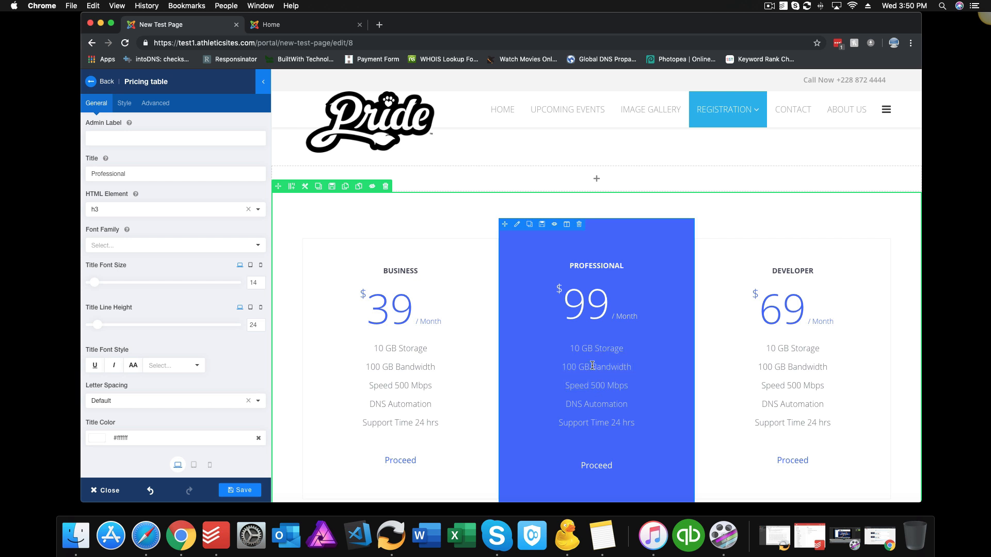
{"action": "scroll", "coordinate": [164, 307], "scroll_direction": "down", "scroll_amount": 6}
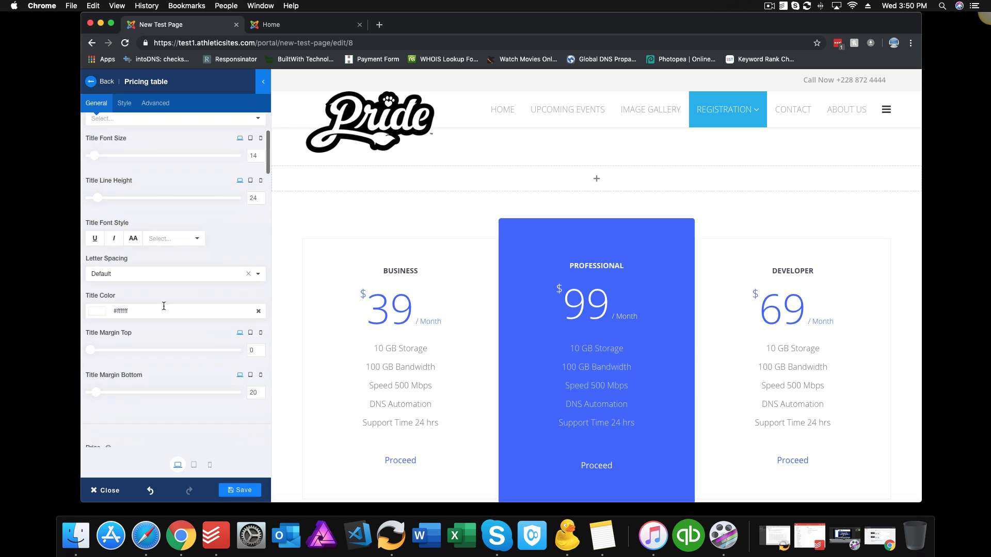
{"action": "scroll", "coordinate": [163, 305], "scroll_direction": "down", "scroll_amount": 2}
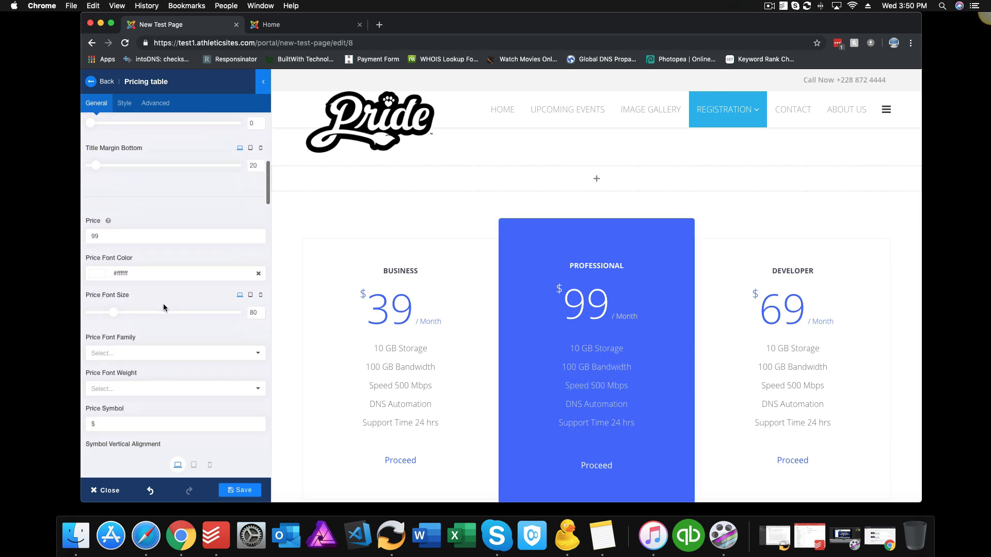
Step: Review the price 99, the '/ Month' duration text and the button's '#' link
{"action": "left_click", "coordinate": [115, 237]}
{"action": "scroll", "coordinate": [155, 261], "scroll_direction": "down", "scroll_amount": 10}
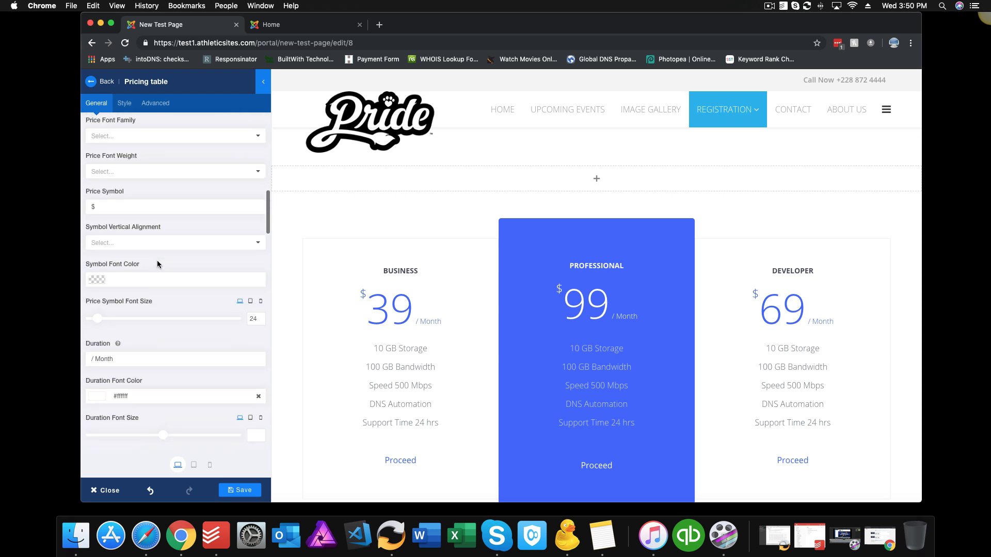
{"action": "left_click", "coordinate": [152, 264]}
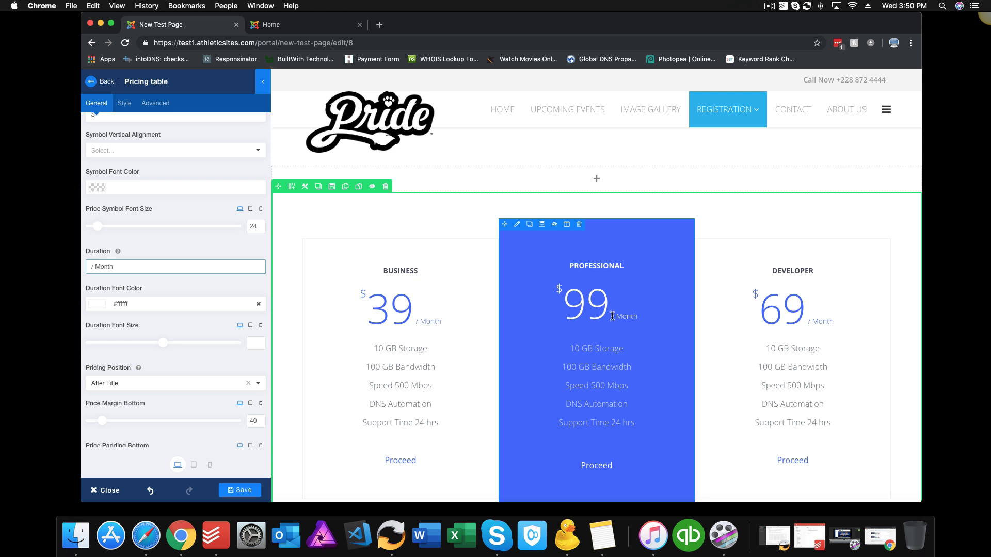
{"action": "scroll", "coordinate": [179, 296], "scroll_direction": "down", "scroll_amount": 5}
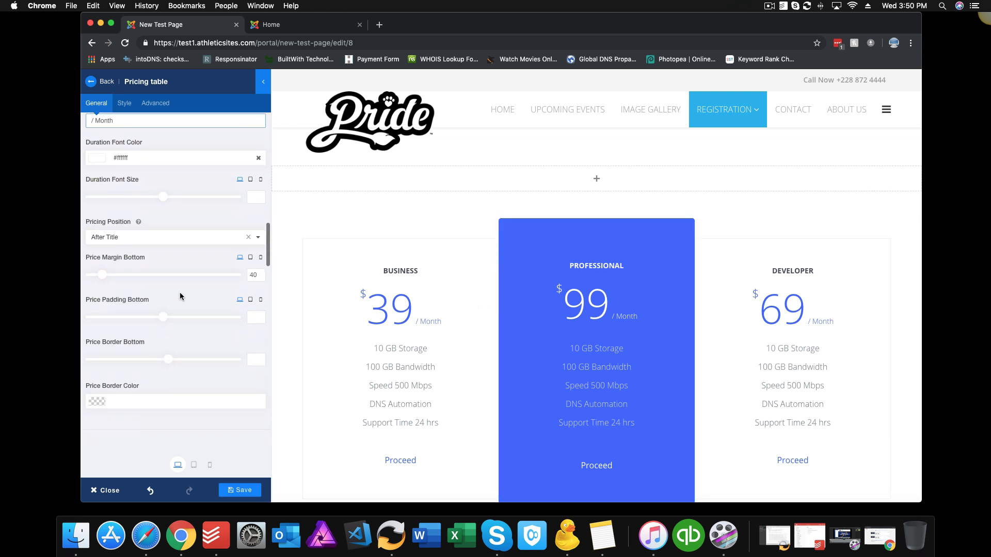
{"action": "scroll", "coordinate": [179, 292], "scroll_direction": "down", "scroll_amount": 6}
{"action": "left_click_drag", "start_coordinate": [166, 330], "coordinate": [72, 295]}
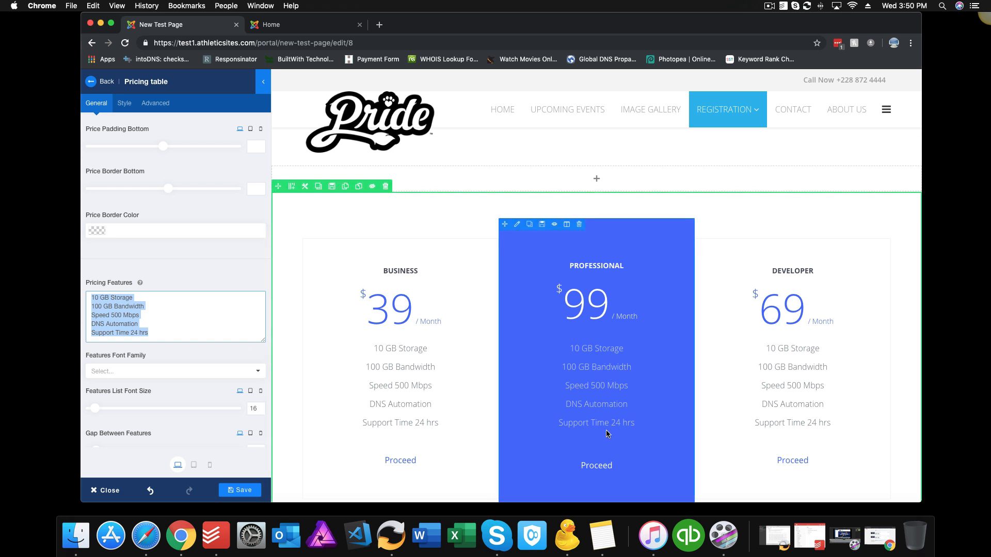
{"action": "scroll", "coordinate": [177, 332], "scroll_direction": "down", "scroll_amount": 5}
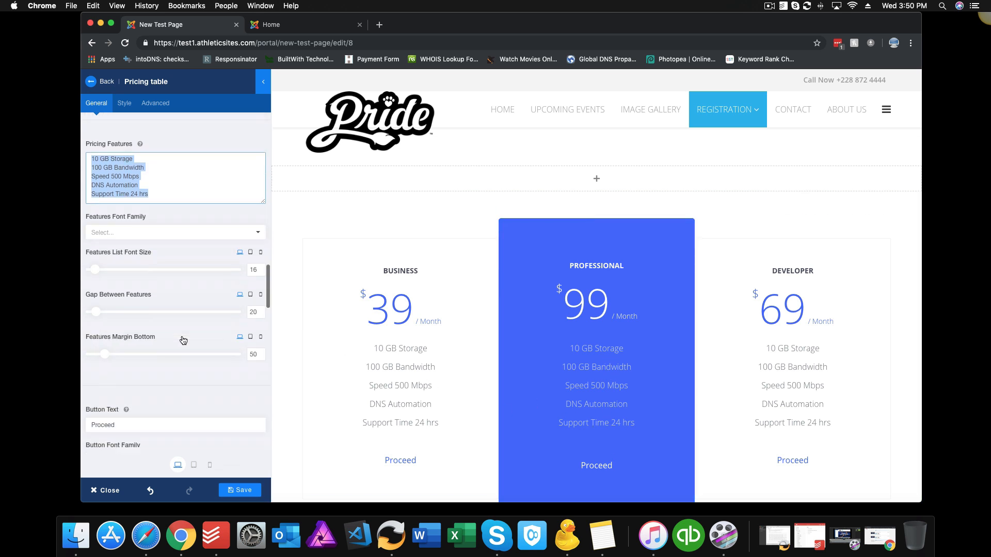
{"action": "scroll", "coordinate": [181, 340], "scroll_direction": "down", "scroll_amount": 5}
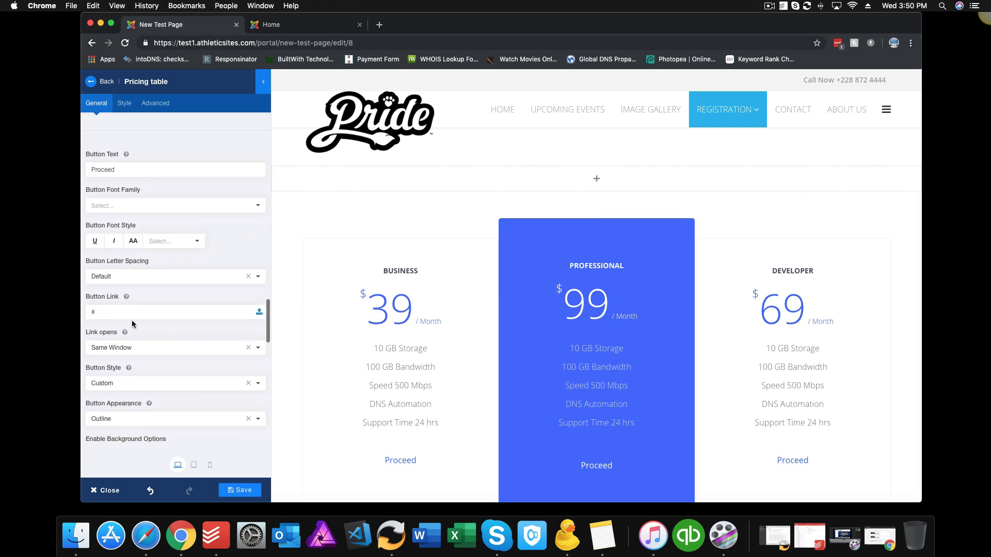
{"action": "left_click", "coordinate": [87, 311]}
{"action": "left_click_drag", "start_coordinate": [86, 311], "coordinate": [102, 310]}
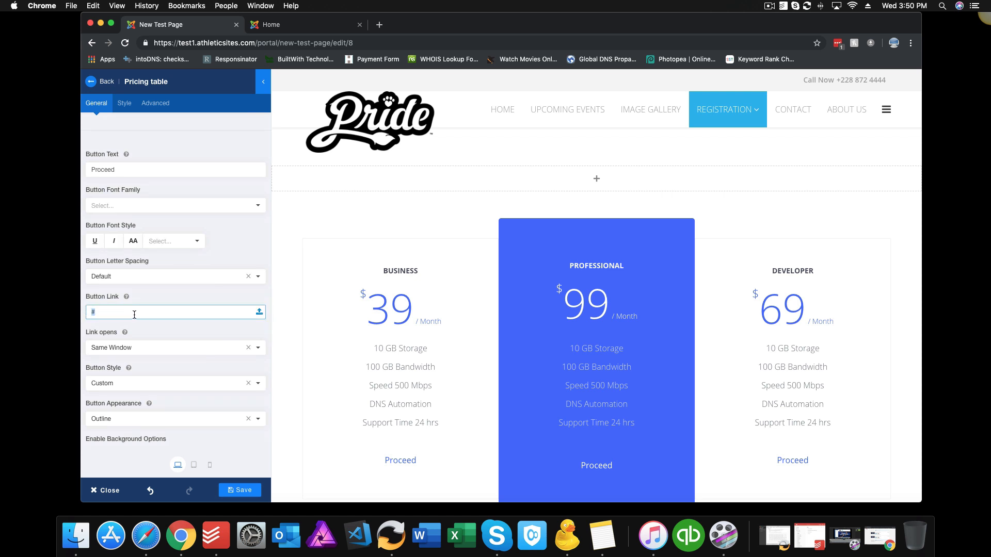
Step: Delete the pricing table row and confirm
{"action": "scroll", "coordinate": [134, 314], "scroll_direction": "down", "scroll_amount": 3}
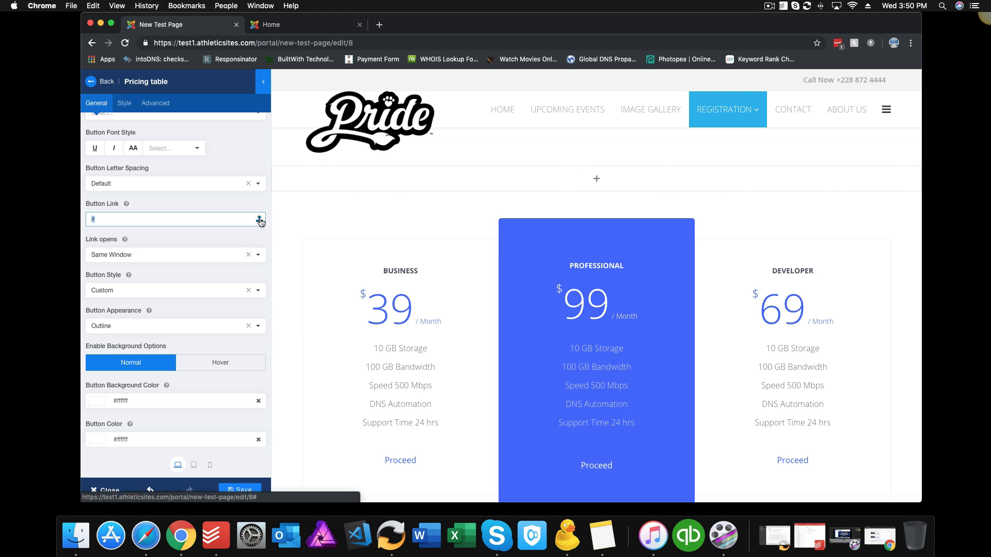
{"action": "scroll", "coordinate": [189, 271], "scroll_direction": "down", "scroll_amount": 4}
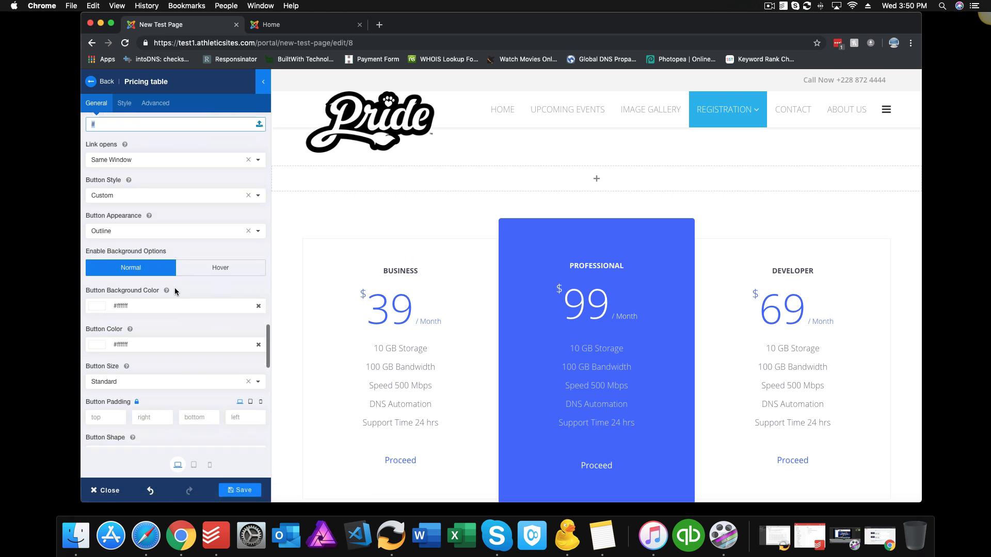
{"action": "scroll", "coordinate": [176, 292], "scroll_direction": "up", "scroll_amount": 10}
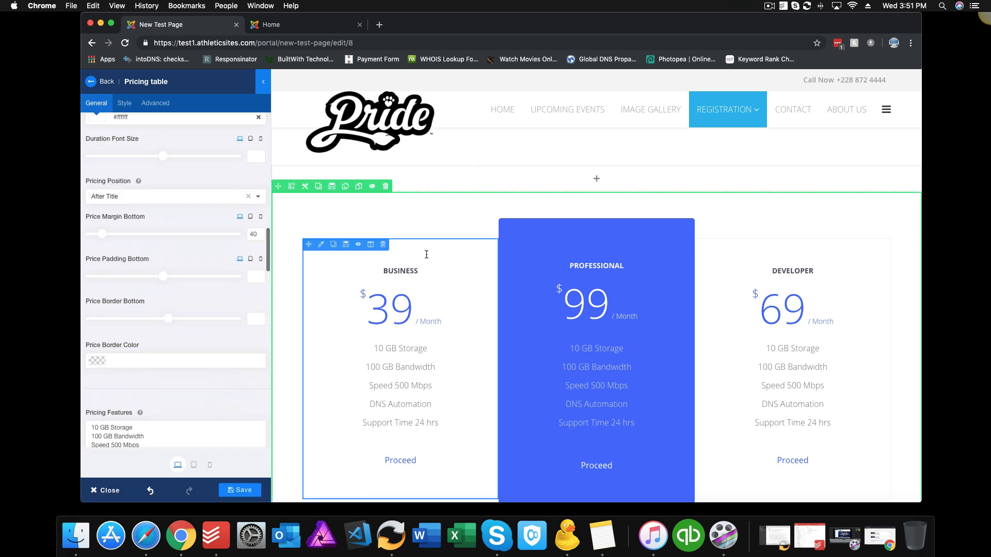
{"action": "left_click", "coordinate": [388, 189]}
{"action": "left_click", "coordinate": [588, 101]}
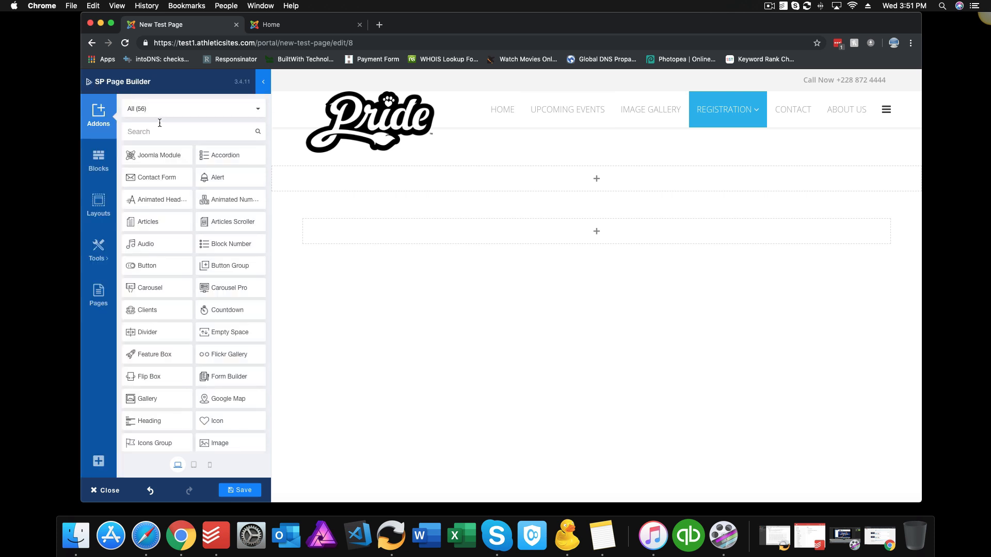
Step: Add a dark Call to Action block from the Call to Action category
{"action": "left_click", "coordinate": [99, 160]}
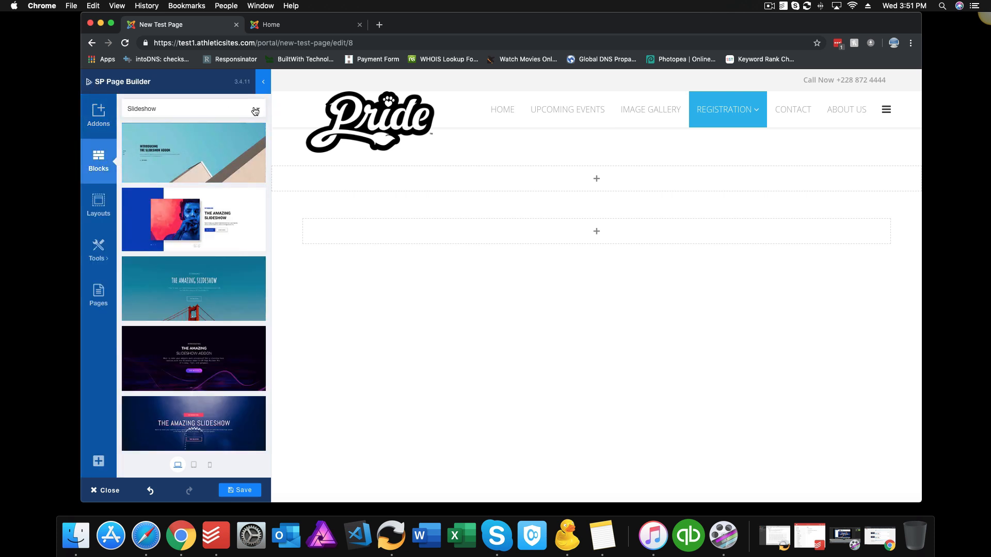
{"action": "left_click", "coordinate": [255, 108]}
{"action": "scroll", "coordinate": [208, 192], "scroll_direction": "down", "scroll_amount": 5}
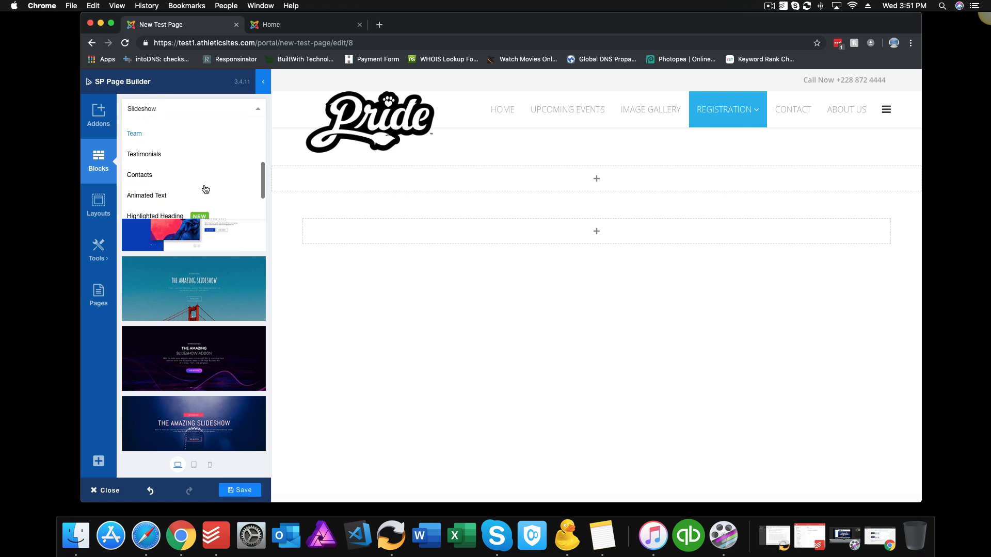
{"action": "scroll", "coordinate": [206, 190], "scroll_direction": "up", "scroll_amount": 2}
{"action": "scroll", "coordinate": [205, 189], "scroll_direction": "down", "scroll_amount": 2}
{"action": "scroll", "coordinate": [206, 190], "scroll_direction": "up", "scroll_amount": 3}
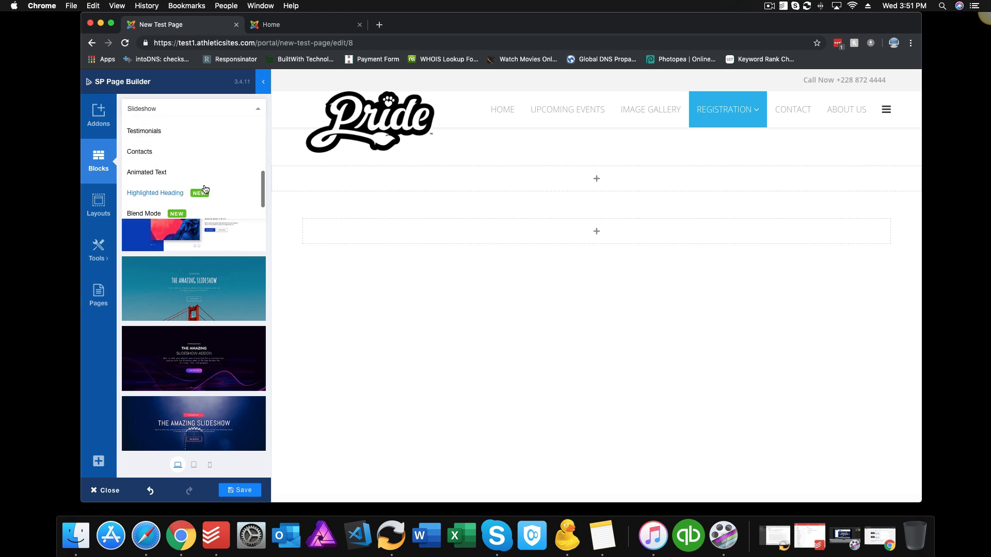
{"action": "left_click", "coordinate": [189, 186]}
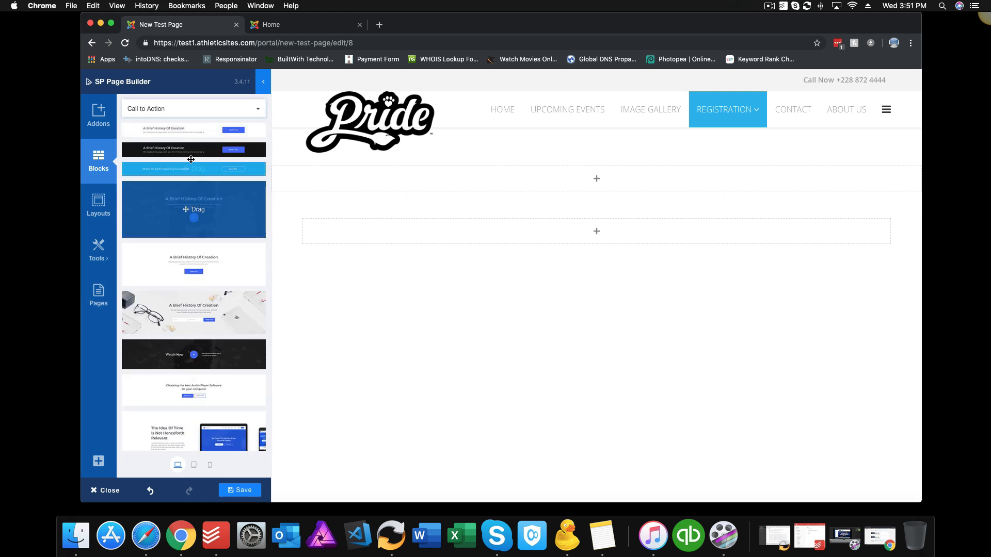
{"action": "left_click_drag", "start_coordinate": [189, 149], "coordinate": [470, 207]}
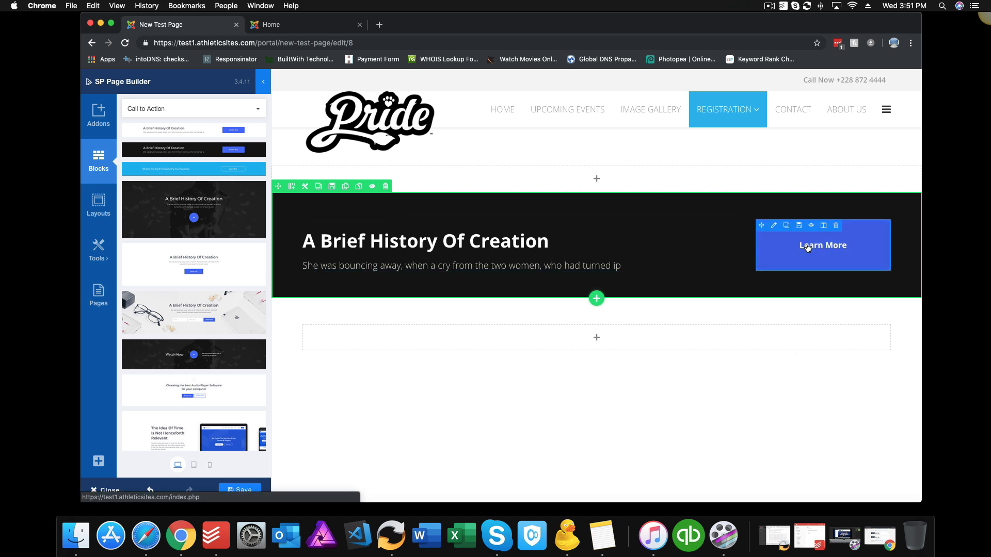
Step: Check the Learn More button's link, then delete the 'A Brief History Of Creation' row
{"action": "left_click", "coordinate": [778, 237]}
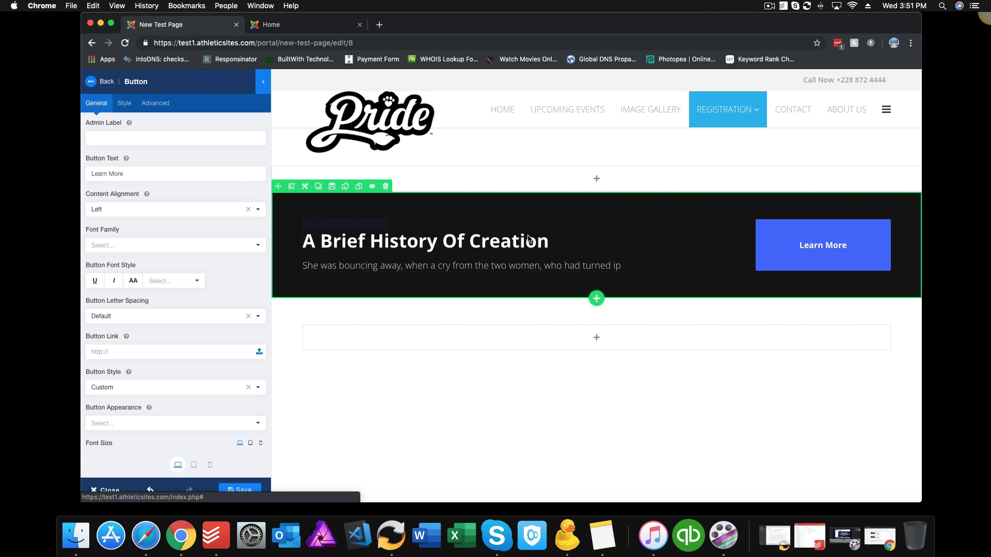
{"action": "left_click", "coordinate": [118, 349]}
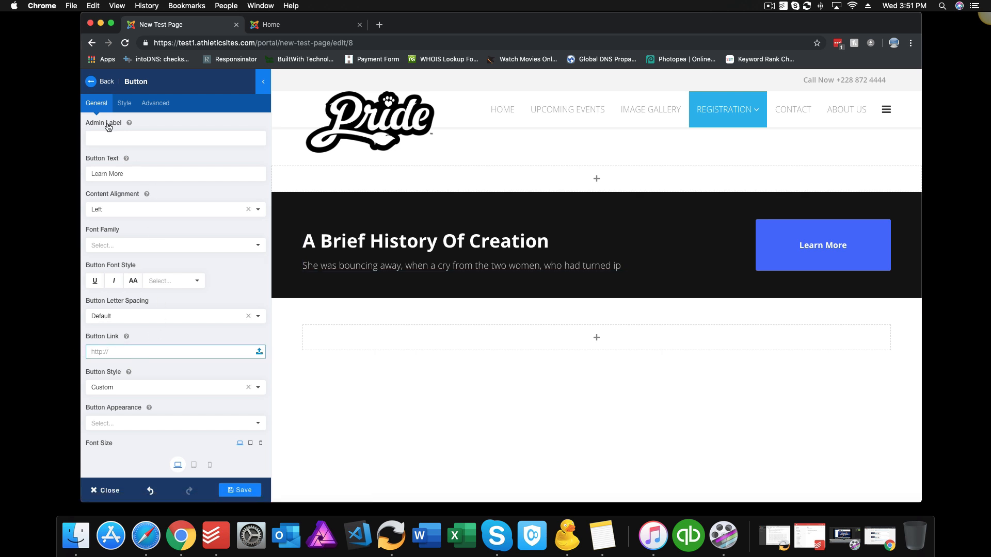
{"action": "left_click", "coordinate": [94, 81]}
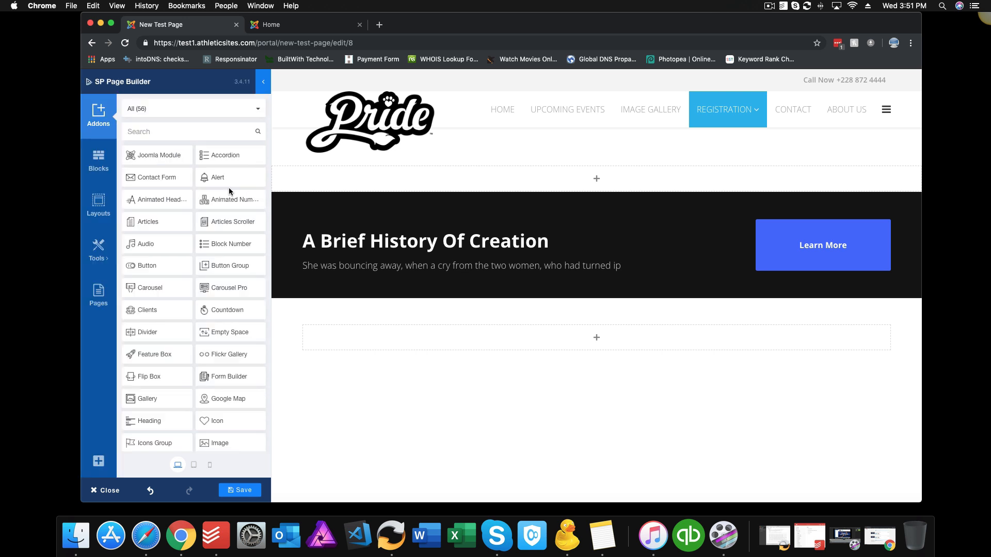
{"action": "left_click", "coordinate": [100, 163]}
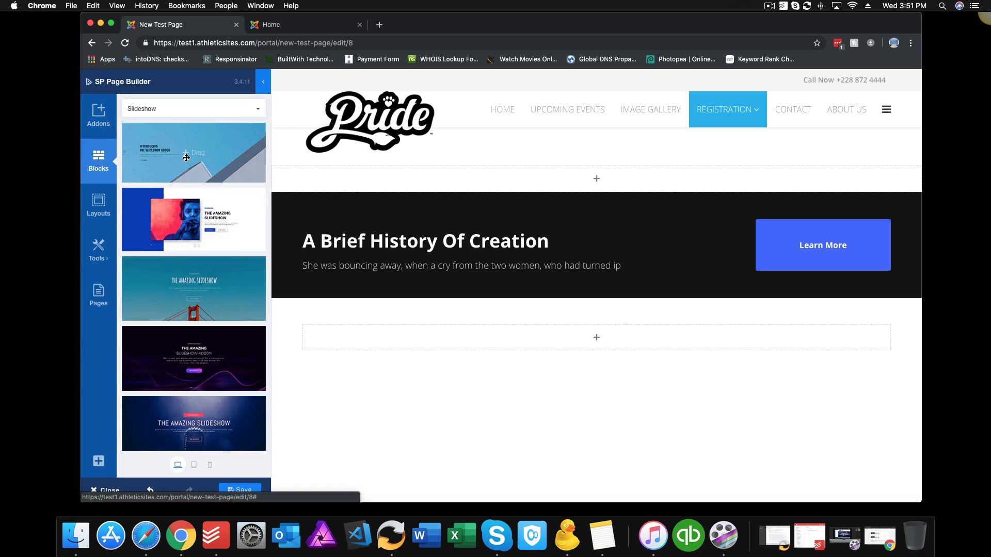
{"action": "left_click", "coordinate": [386, 186]}
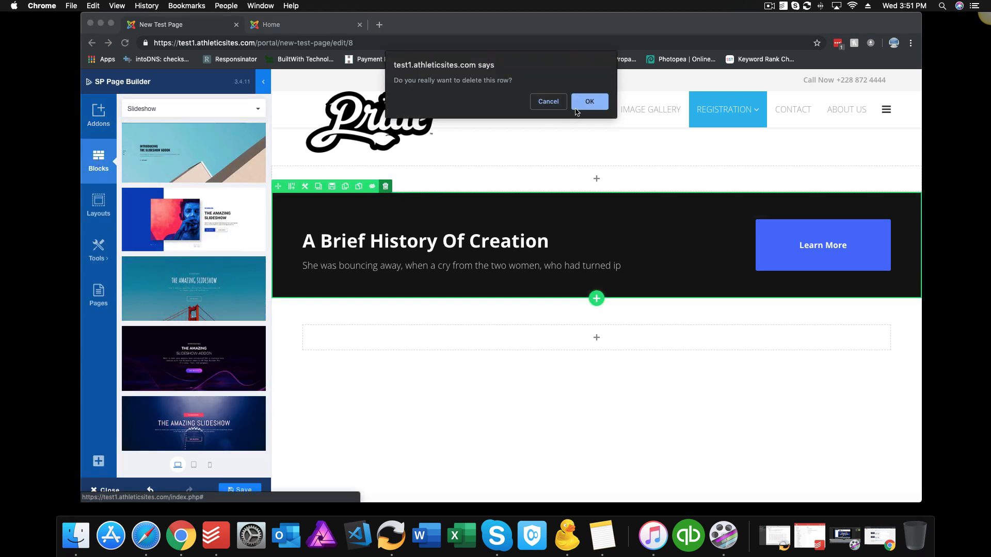
{"action": "left_click", "coordinate": [589, 102]}
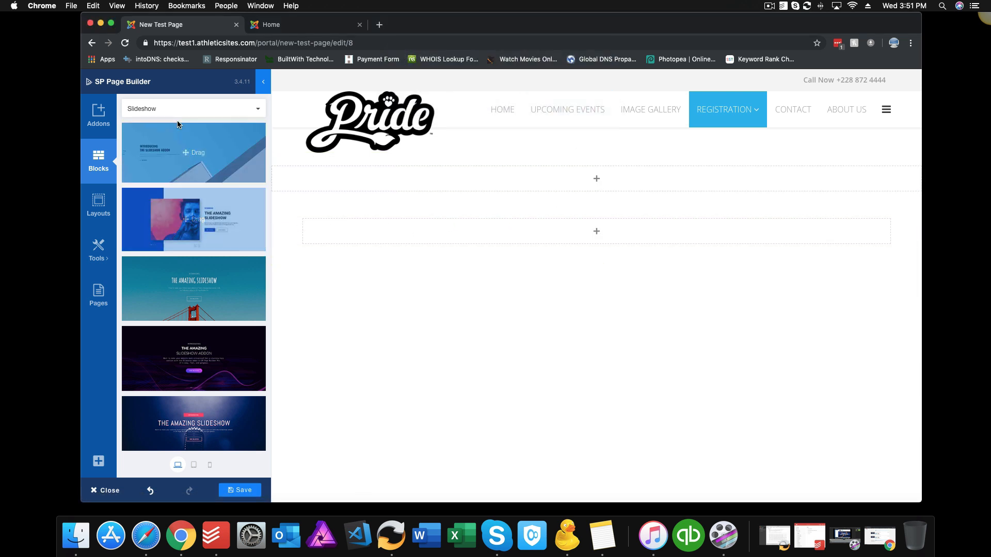
{"action": "left_click", "coordinate": [201, 109]}
Step: Add the dark Meet Our Team photo grid, with the white circular-photo team block below it
{"action": "scroll", "coordinate": [188, 188], "scroll_direction": "down", "scroll_amount": 3}
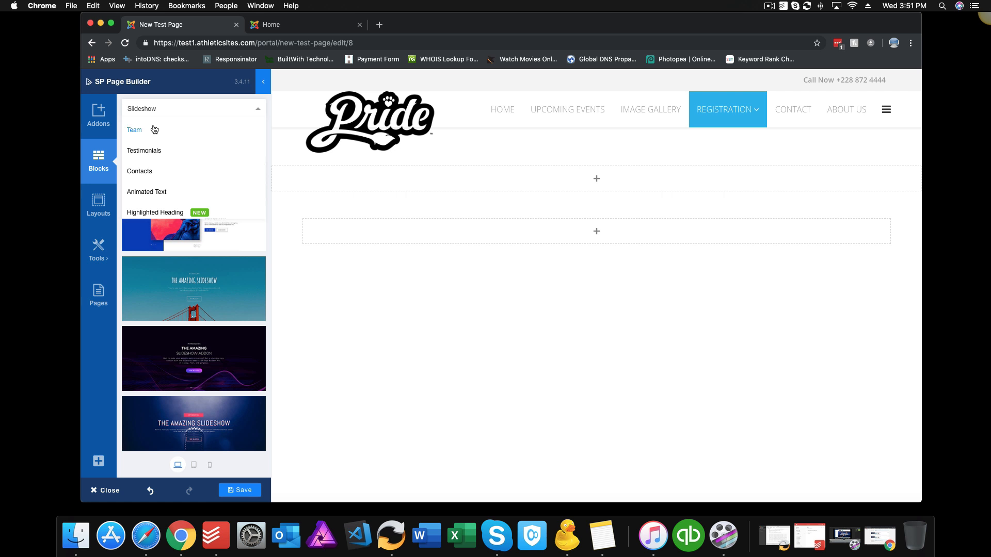
{"action": "scroll", "coordinate": [146, 132], "scroll_direction": "up", "scroll_amount": 1}
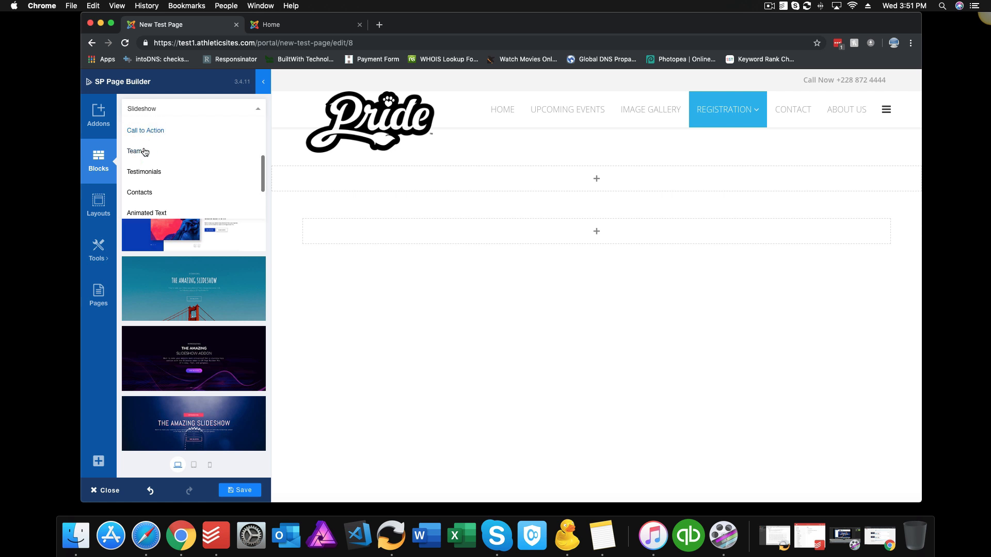
{"action": "left_click", "coordinate": [144, 153]}
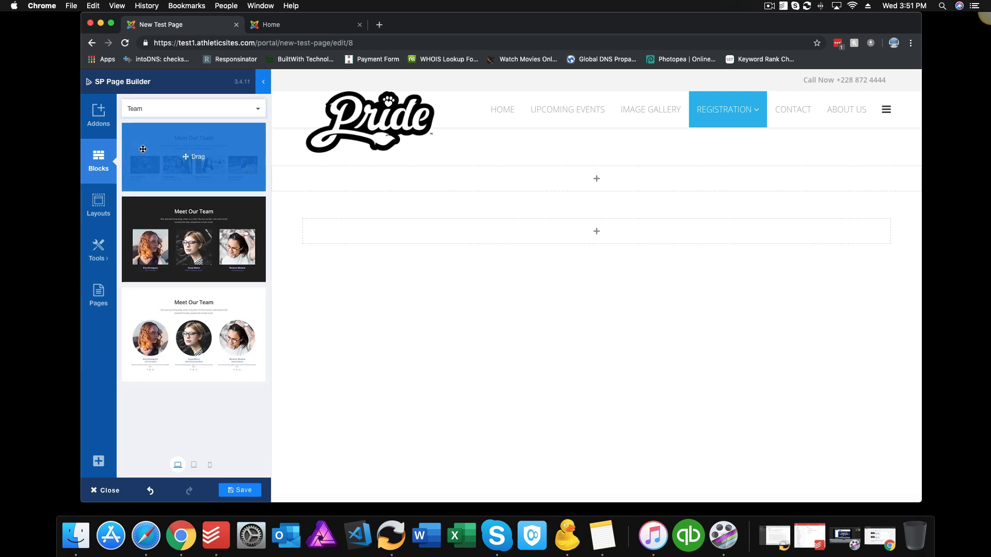
{"action": "left_click_drag", "start_coordinate": [210, 259], "coordinate": [388, 233]}
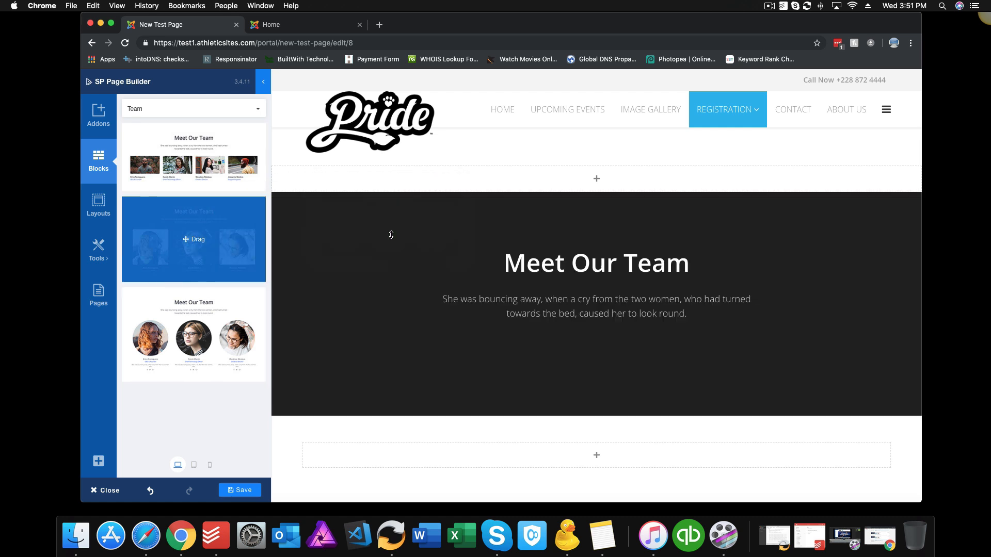
{"action": "scroll", "coordinate": [457, 289], "scroll_direction": "down", "scroll_amount": 5}
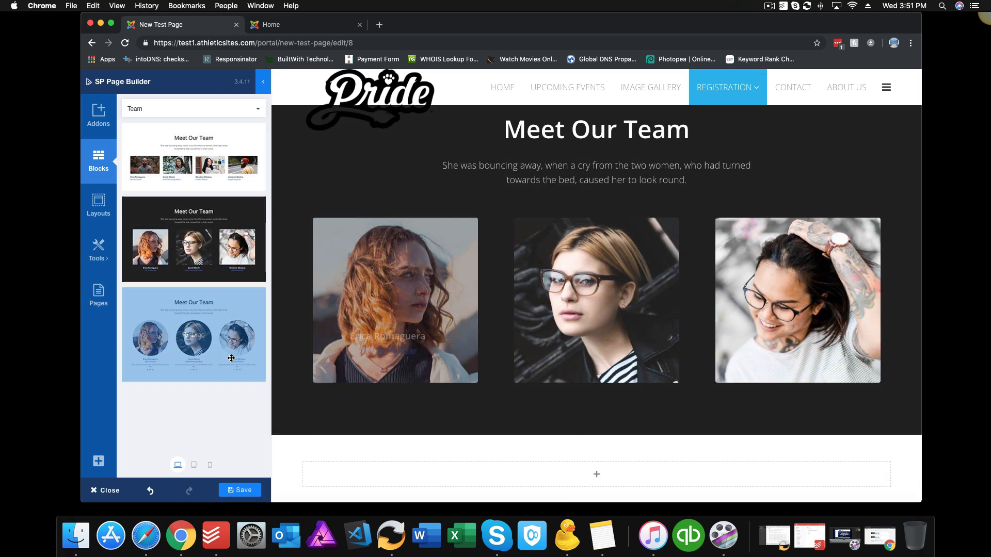
{"action": "left_click_drag", "start_coordinate": [193, 334], "coordinate": [593, 453]}
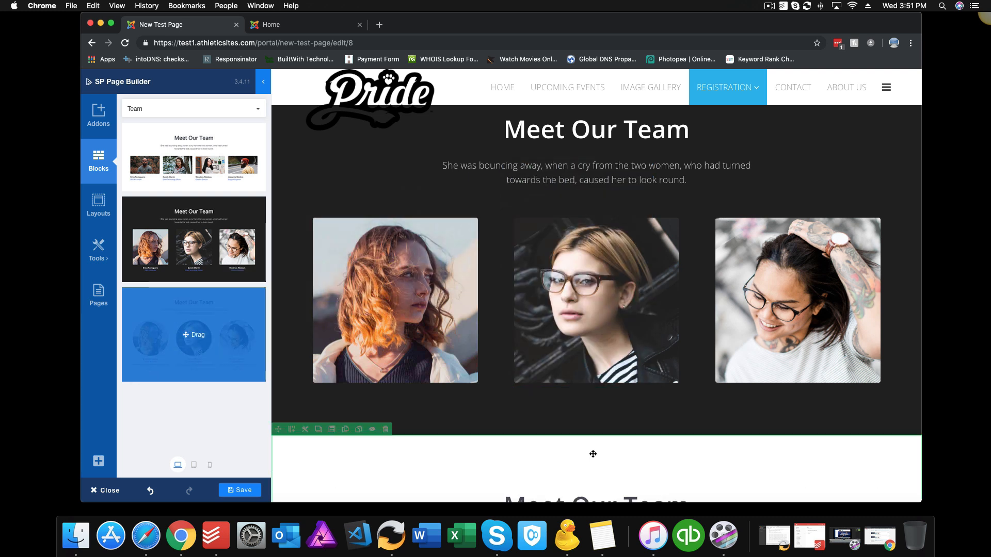
{"action": "scroll", "coordinate": [592, 362], "scroll_direction": "down", "scroll_amount": 10}
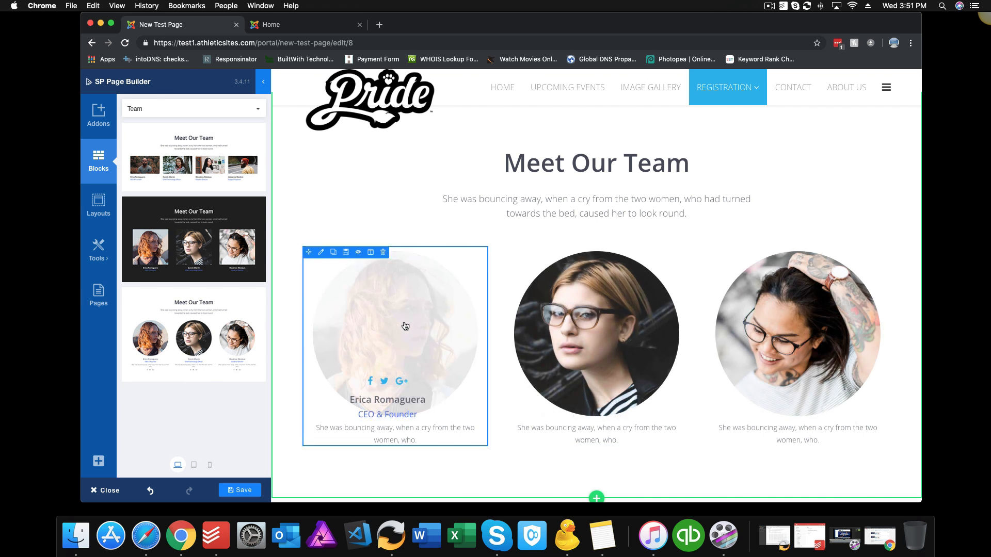
{"action": "left_click", "coordinate": [258, 109]}
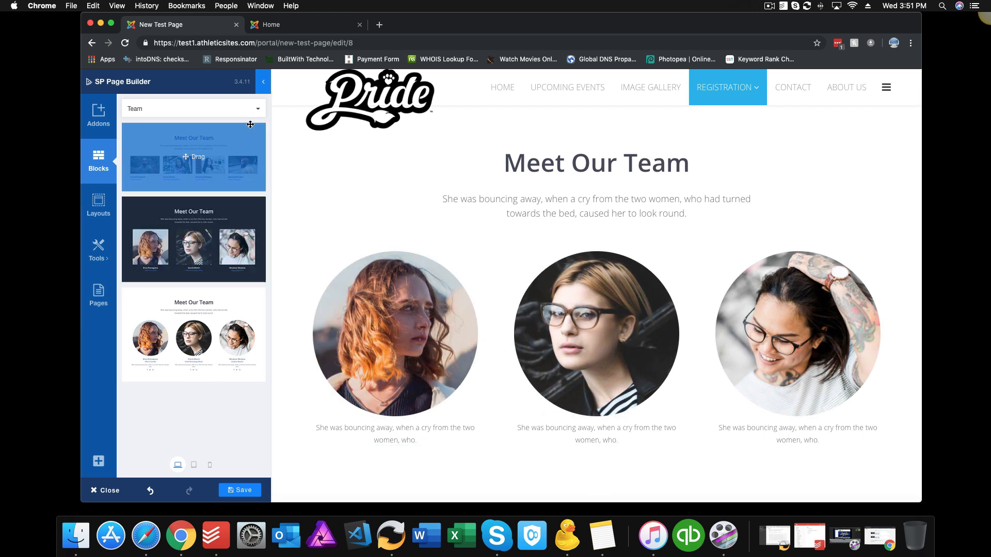
Step: Add a Testimonial grid block and open its middle card's settings
{"action": "left_click", "coordinate": [201, 147]}
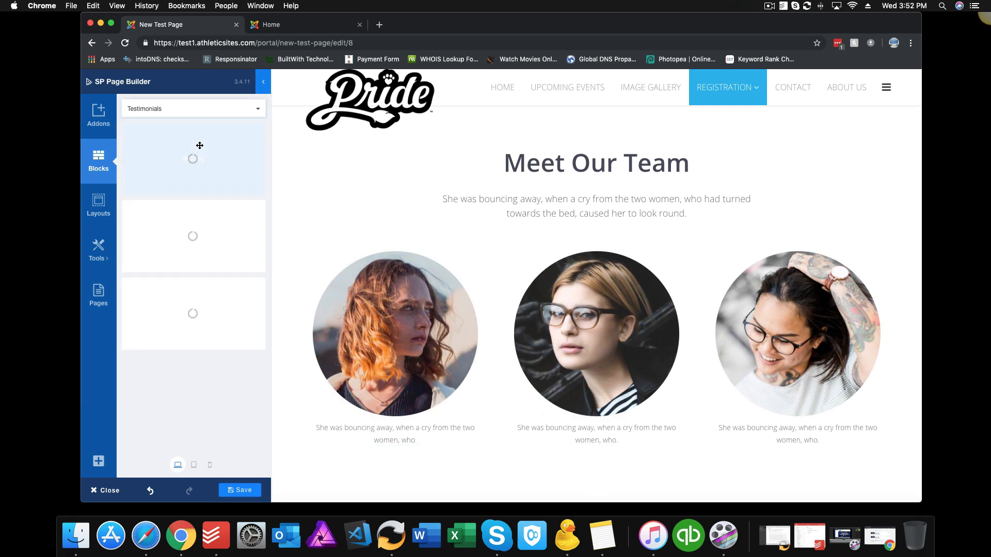
{"action": "left_click_drag", "start_coordinate": [195, 282], "coordinate": [550, 149]}
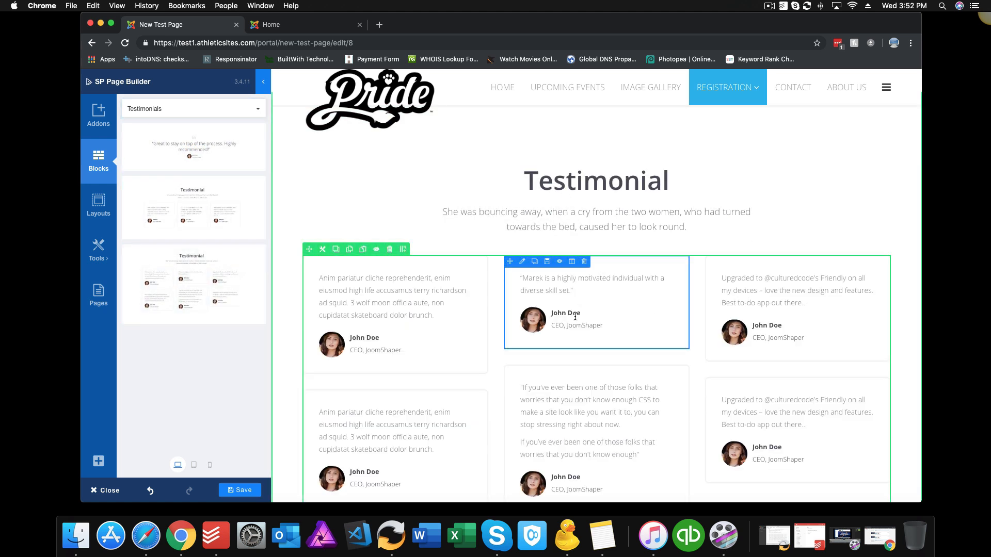
{"action": "left_click", "coordinate": [522, 261]}
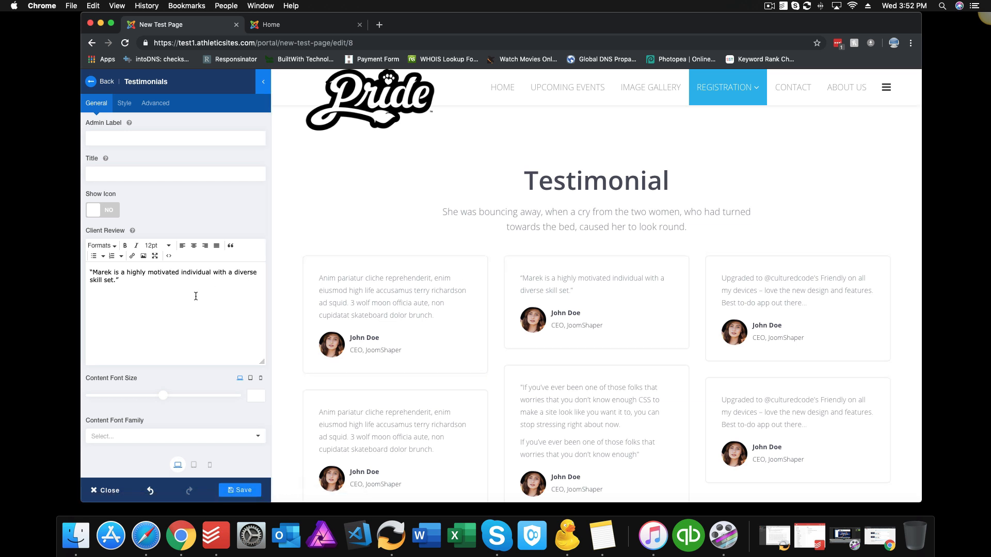
Step: Look over the card's review and company text, then remove its Client Avatar image
{"action": "left_click_drag", "start_coordinate": [128, 282], "coordinate": [67, 259]}
{"action": "scroll", "coordinate": [183, 297], "scroll_direction": "down", "scroll_amount": 6}
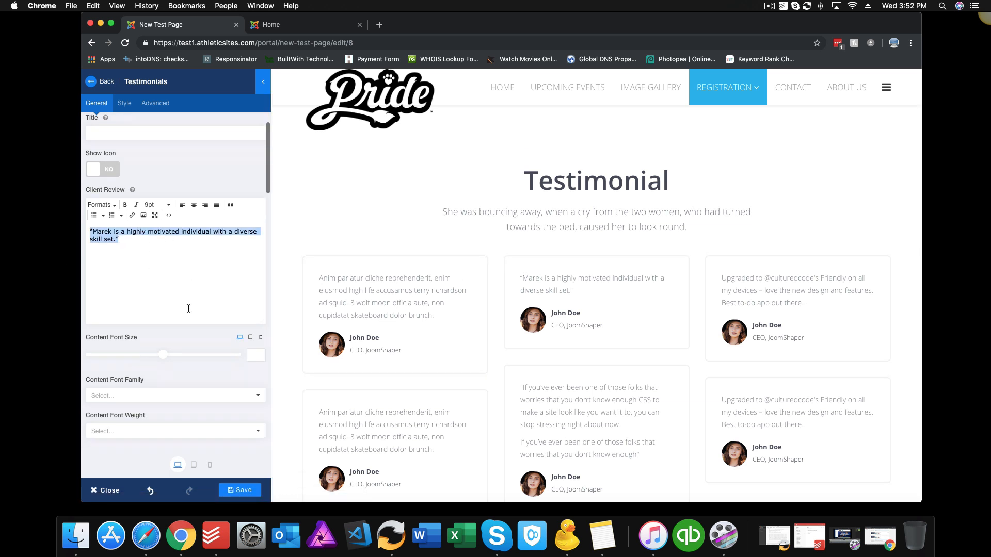
{"action": "scroll", "coordinate": [188, 307], "scroll_direction": "down", "scroll_amount": 6}
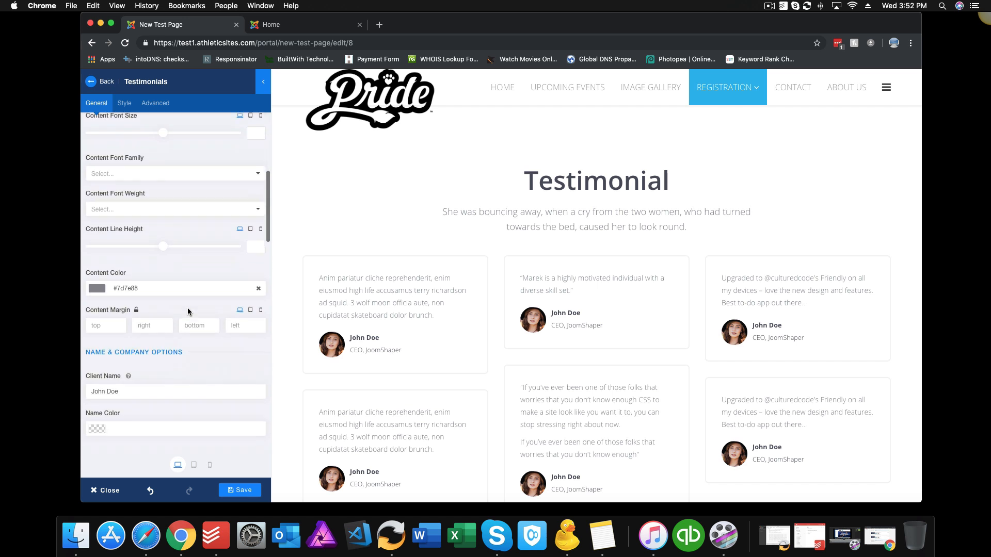
{"action": "scroll", "coordinate": [153, 284], "scroll_direction": "down", "scroll_amount": 8}
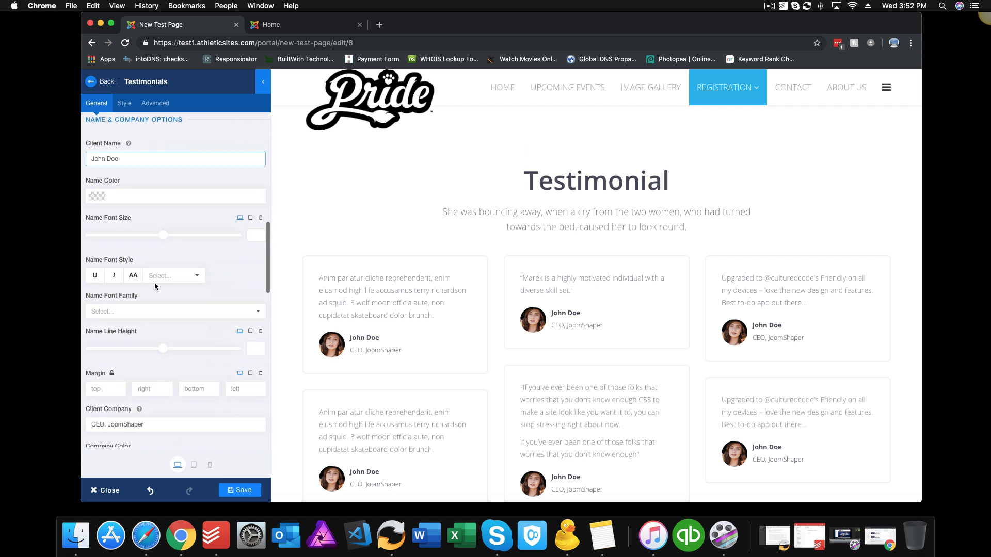
{"action": "scroll", "coordinate": [154, 283], "scroll_direction": "down", "scroll_amount": 2}
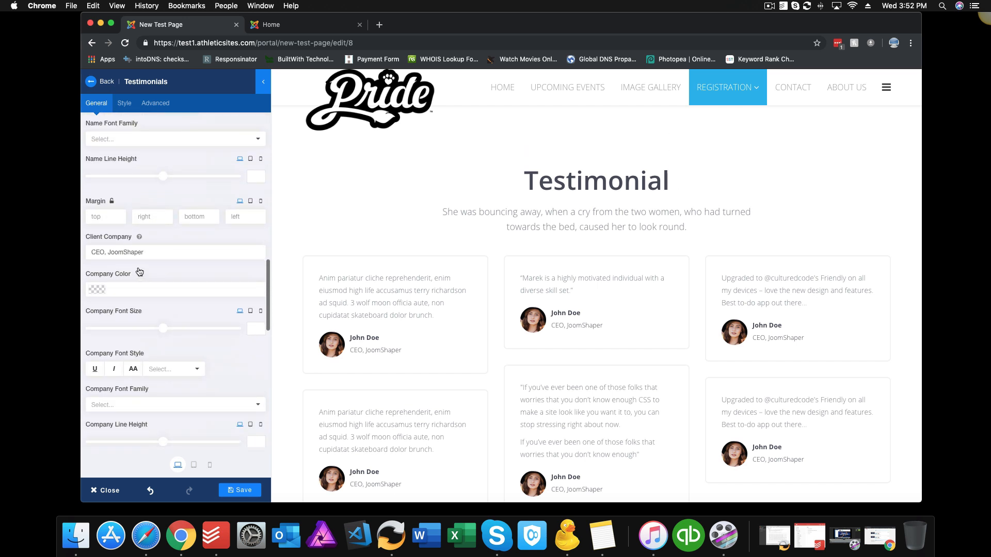
{"action": "left_click", "coordinate": [164, 252]}
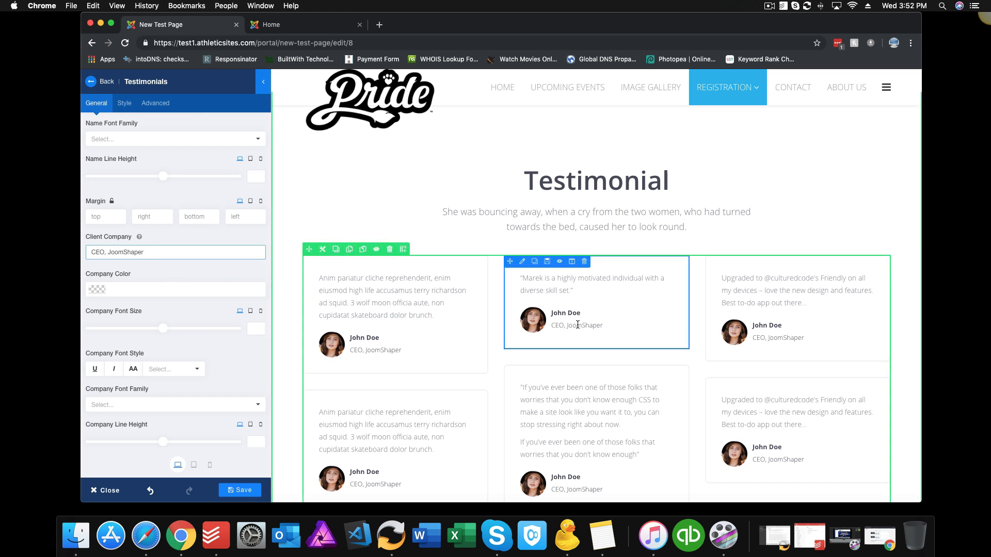
{"action": "scroll", "coordinate": [198, 303], "scroll_direction": "down", "scroll_amount": 9}
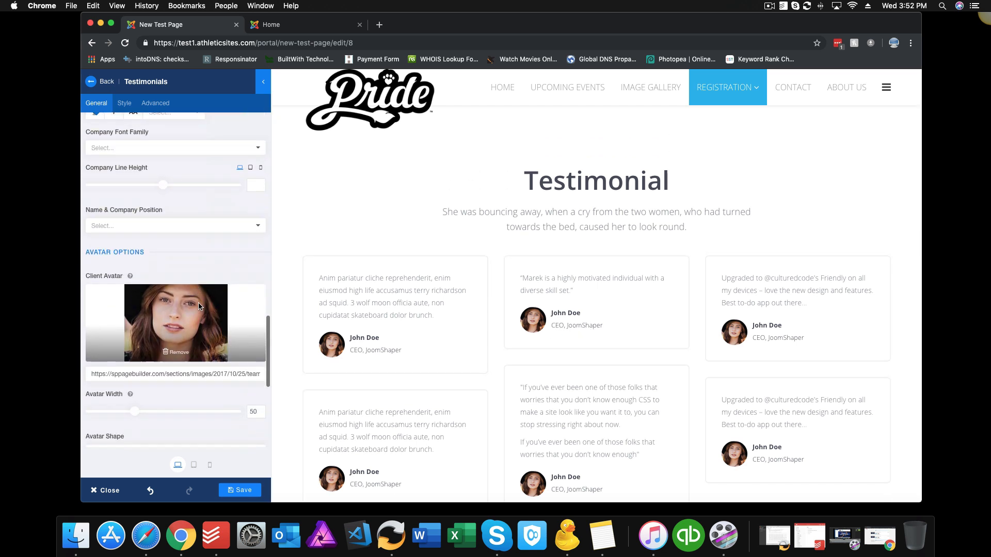
{"action": "scroll", "coordinate": [199, 306], "scroll_direction": "down", "scroll_amount": 1}
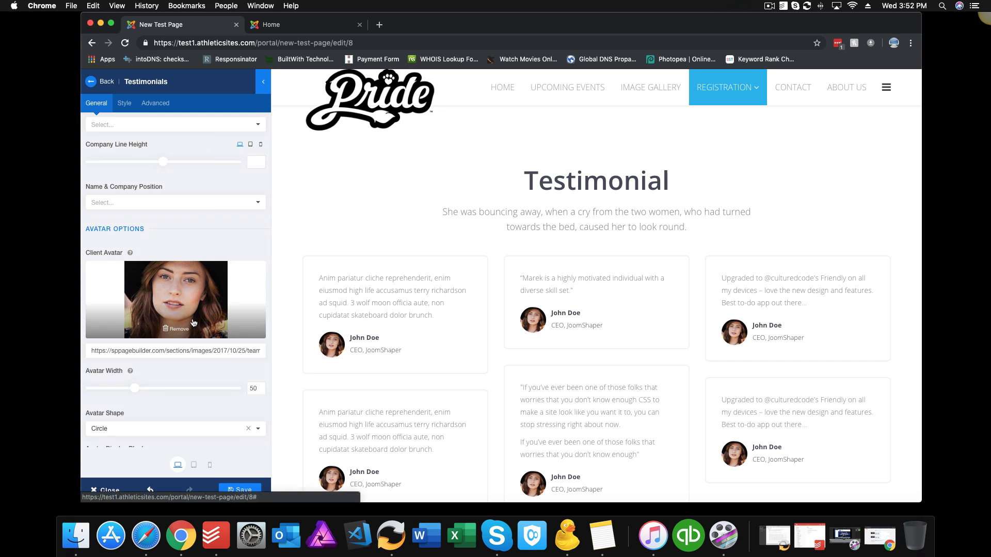
{"action": "left_click", "coordinate": [178, 329]}
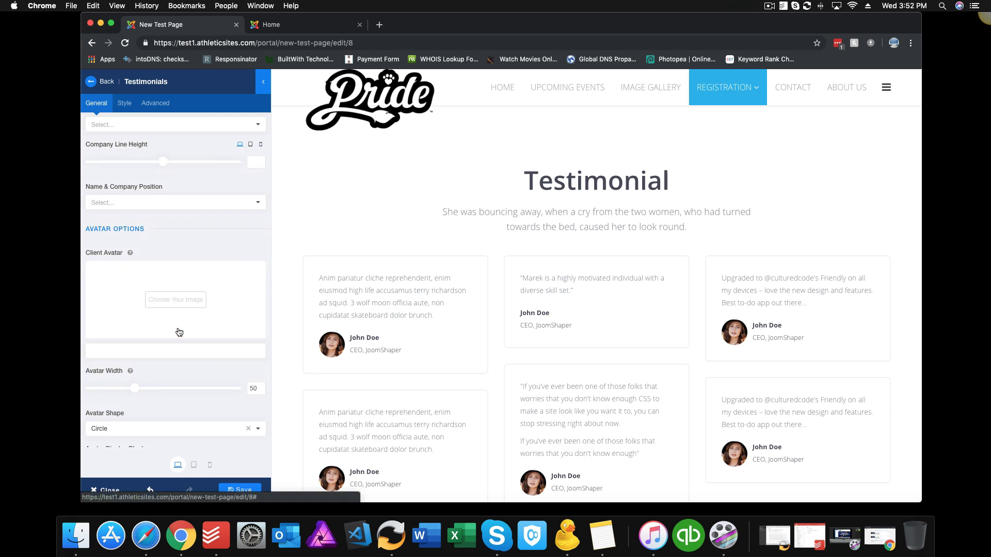
Step: Insert 17.jpg from the media library as the middle testimonial's avatar
{"action": "left_click", "coordinate": [179, 300]}
{"action": "left_click", "coordinate": [401, 285]}
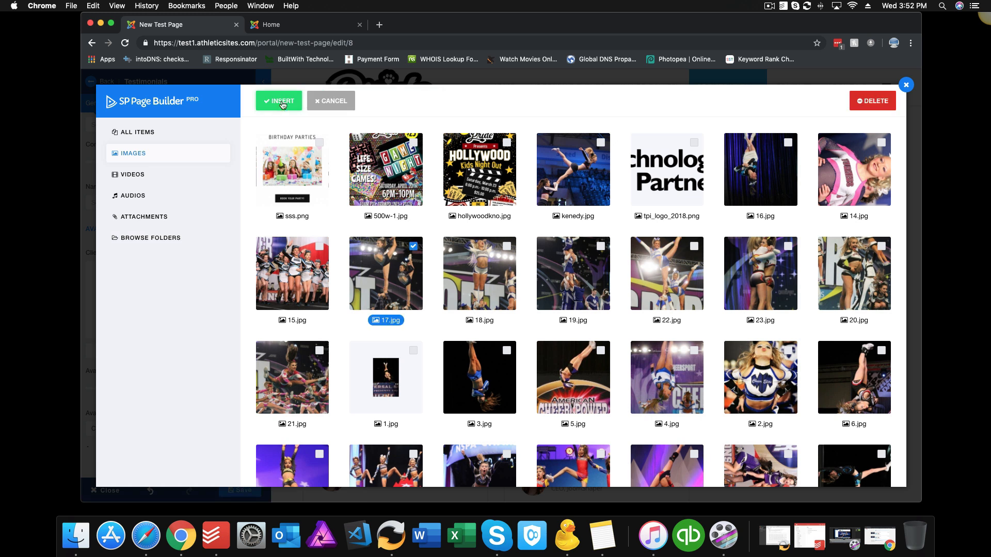
{"action": "left_click", "coordinate": [280, 100]}
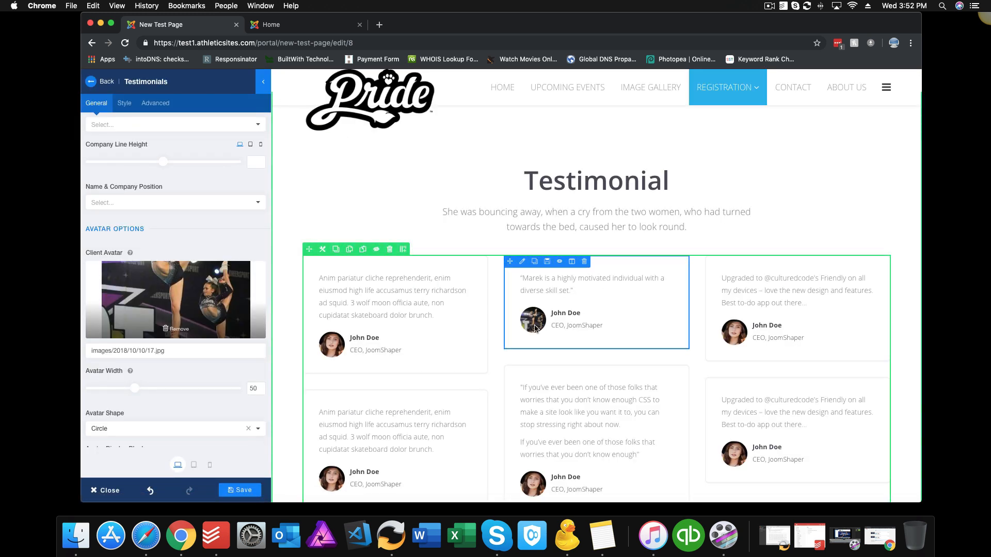
Step: Try a Square avatar shape, switch back to Circle, and close the card's settings
{"action": "scroll", "coordinate": [185, 385], "scroll_direction": "down", "scroll_amount": 5}
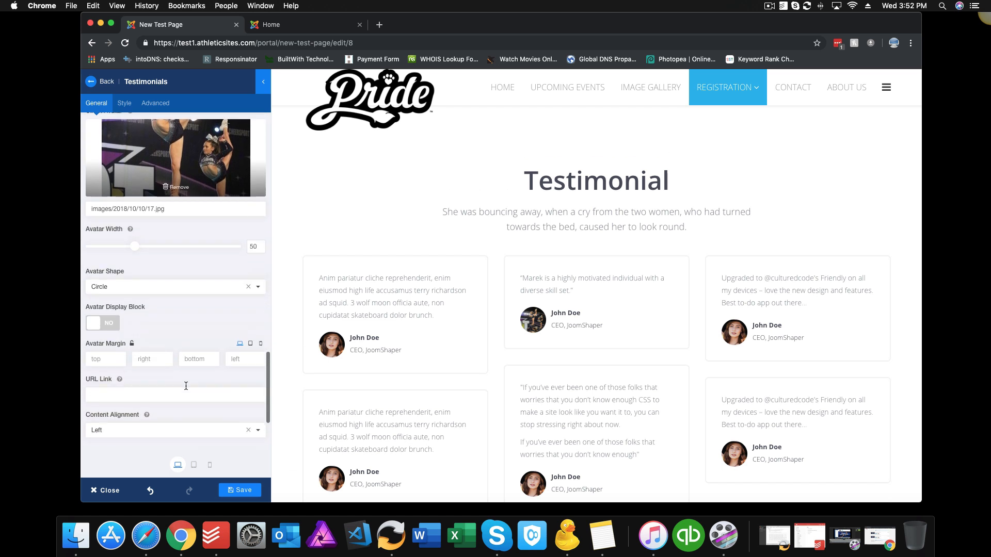
{"action": "scroll", "coordinate": [188, 386], "scroll_direction": "down", "scroll_amount": 1}
{"action": "left_click", "coordinate": [257, 266]}
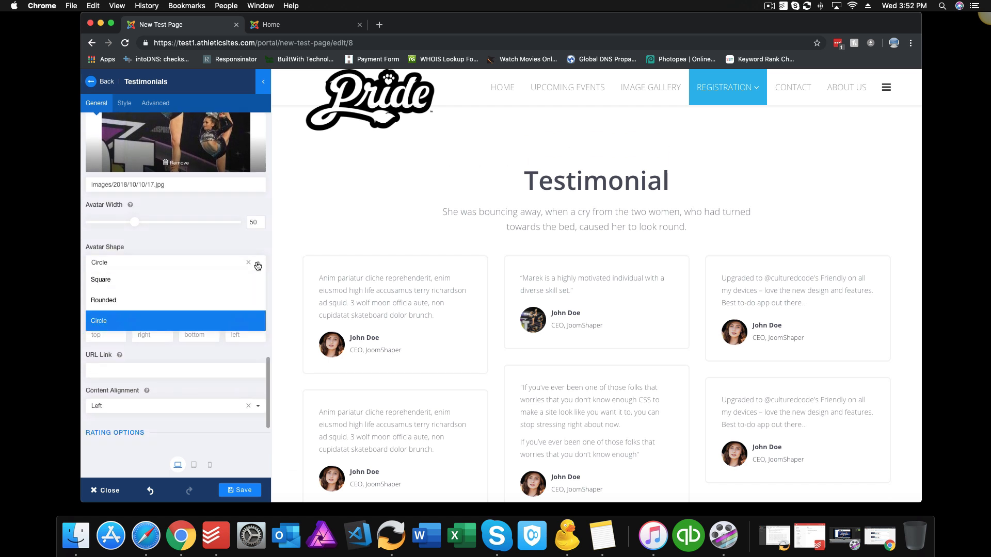
{"action": "left_click", "coordinate": [149, 285]}
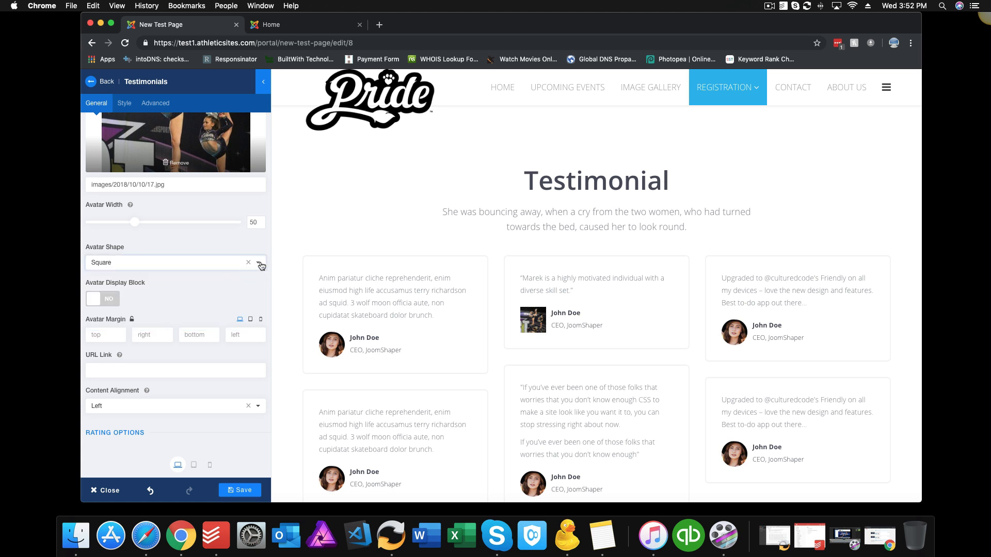
{"action": "left_click", "coordinate": [261, 266]}
{"action": "left_click", "coordinate": [171, 322]}
{"action": "scroll", "coordinate": [391, 360], "scroll_direction": "up", "scroll_amount": 10}
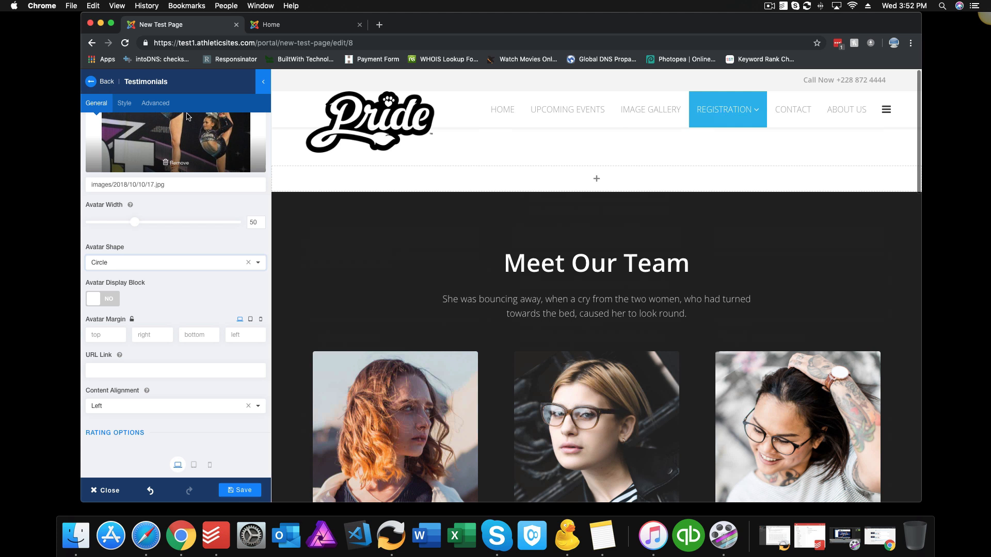
{"action": "left_click", "coordinate": [92, 82]}
Step: Show the Contacts category in the blocks library
{"action": "left_click", "coordinate": [99, 160]}
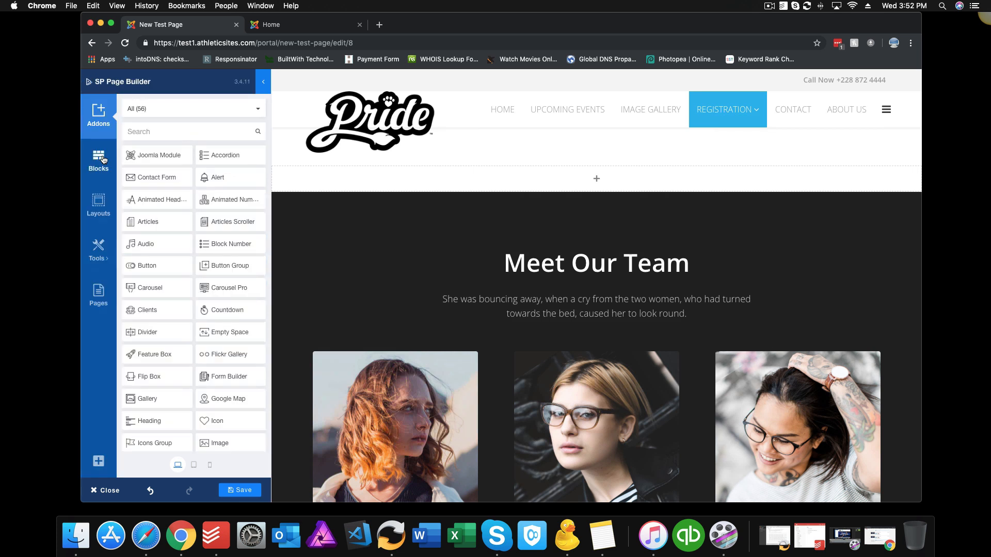
{"action": "left_click", "coordinate": [196, 109]}
{"action": "scroll", "coordinate": [199, 192], "scroll_direction": "down", "scroll_amount": 2}
{"action": "scroll", "coordinate": [198, 192], "scroll_direction": "down", "scroll_amount": 1}
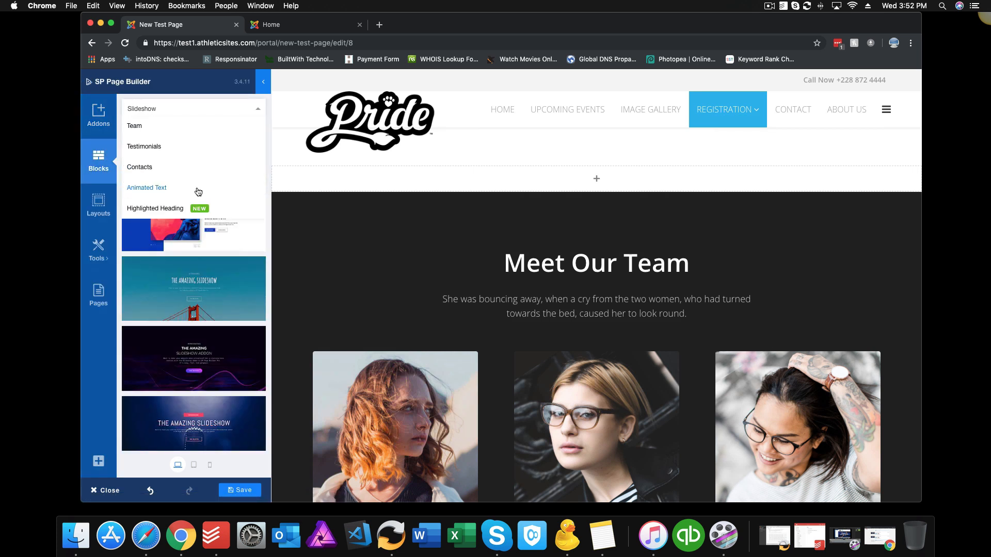
{"action": "left_click", "coordinate": [172, 168]}
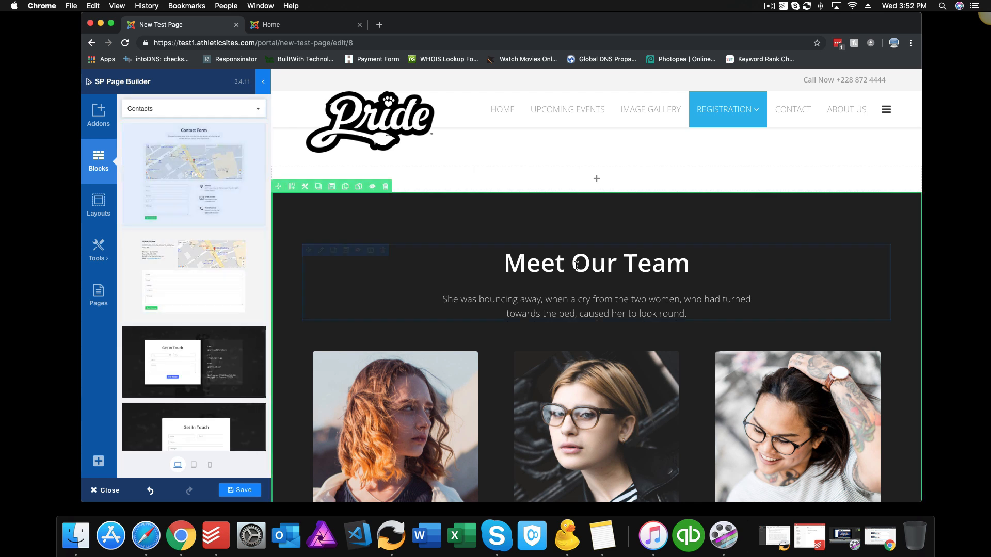
Step: Delete the Meet Our Team row and add the Contact Form block above the testimonials
{"action": "left_click", "coordinate": [385, 186]}
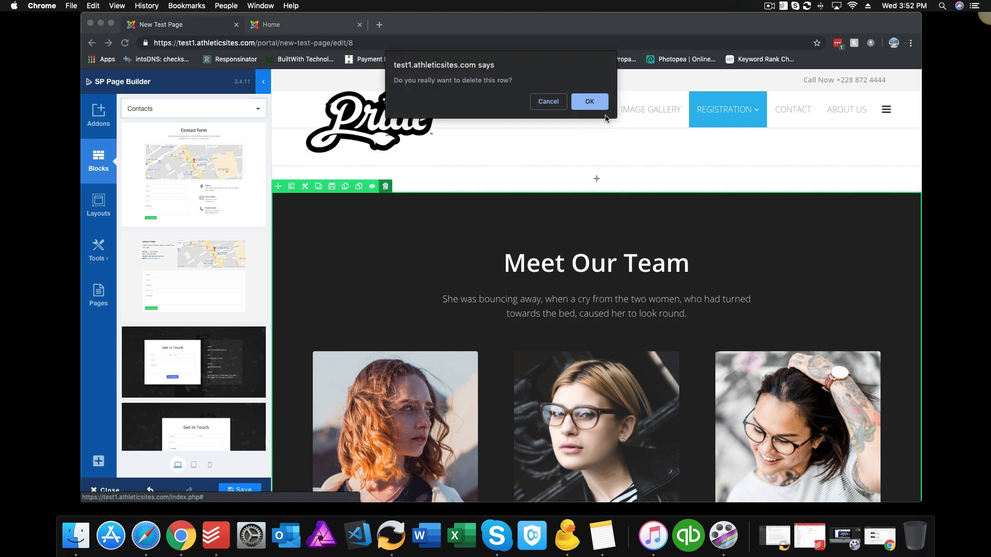
{"action": "left_click", "coordinate": [598, 106]}
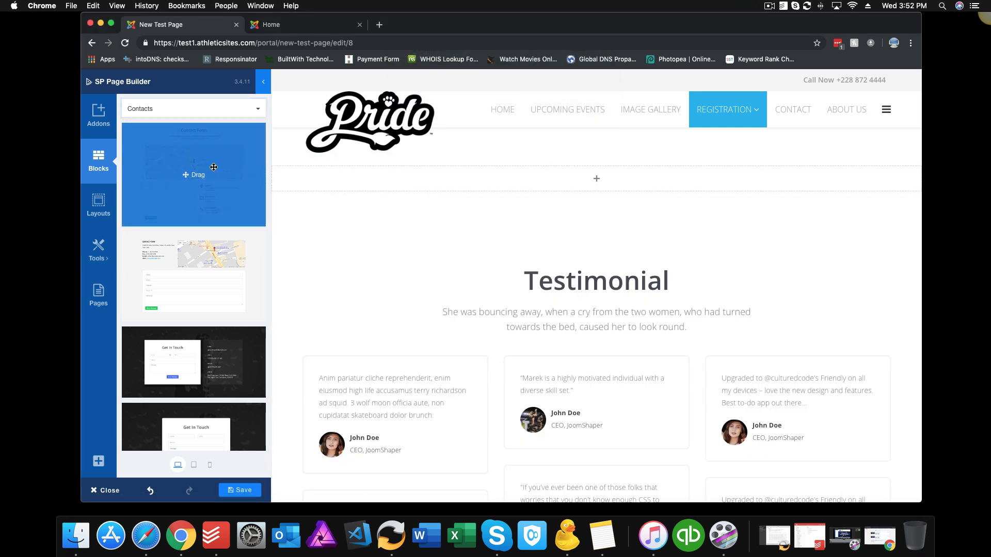
{"action": "left_click_drag", "start_coordinate": [213, 167], "coordinate": [412, 181]}
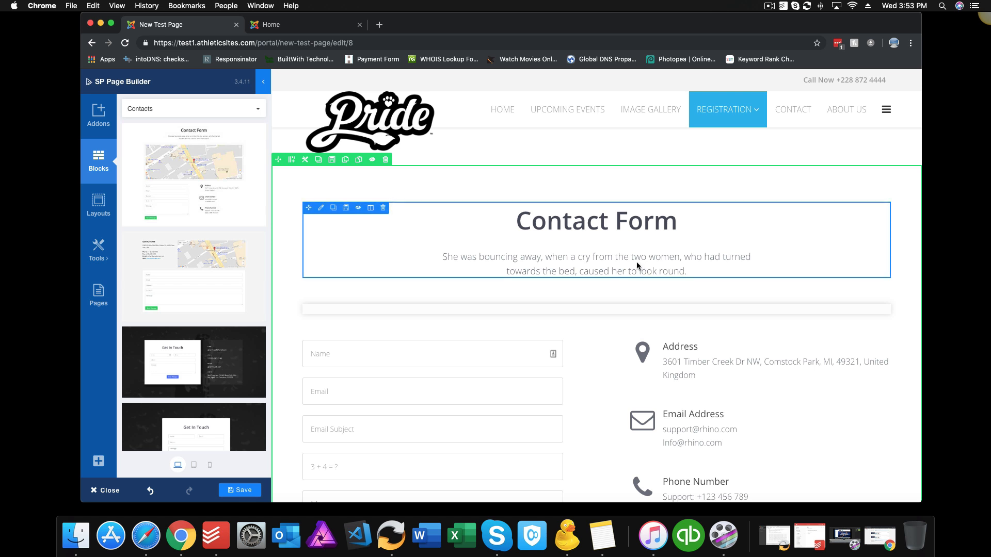
Step: Open the settings of the Email Address contact-detail box
{"action": "scroll", "coordinate": [623, 260], "scroll_direction": "down", "scroll_amount": 2}
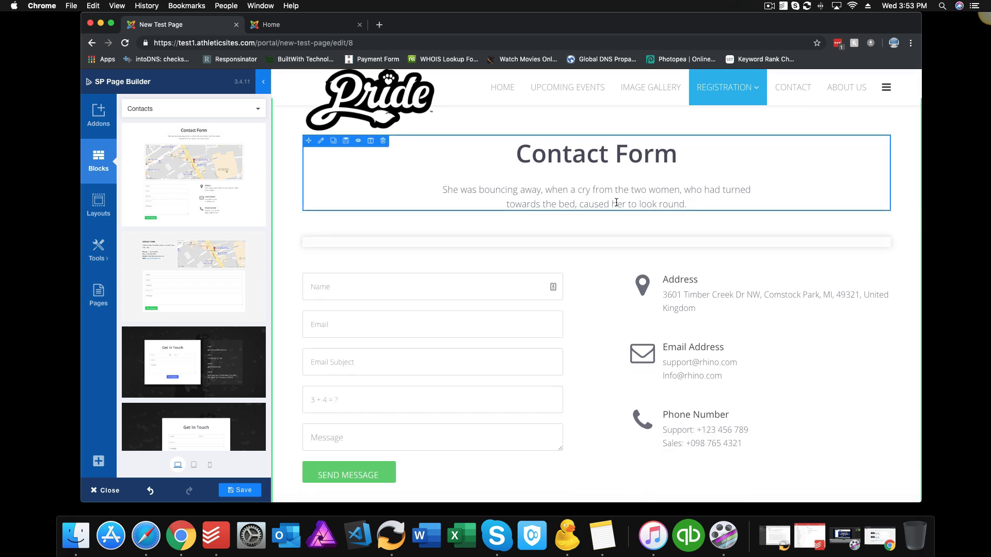
{"action": "scroll", "coordinate": [616, 203], "scroll_direction": "down", "scroll_amount": 2}
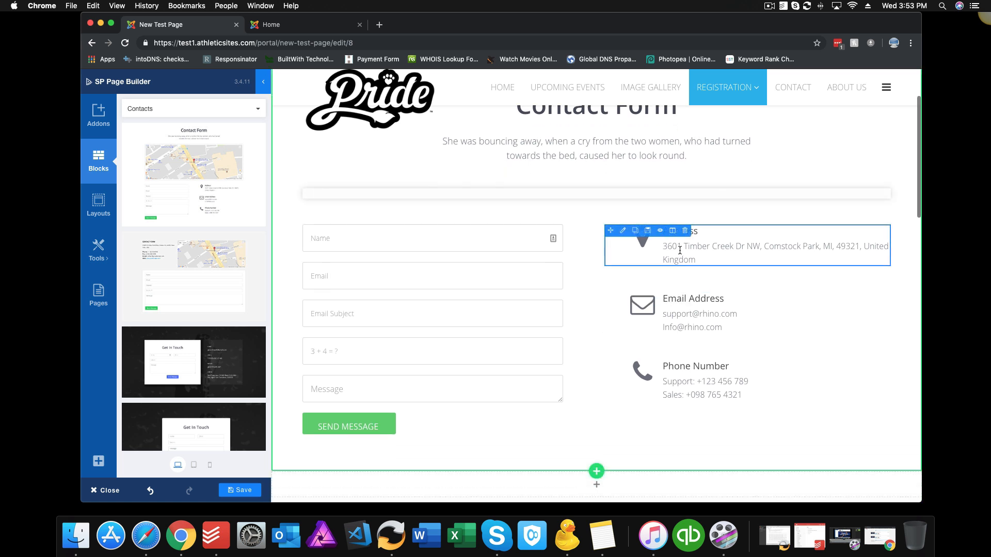
{"action": "left_click", "coordinate": [715, 250]}
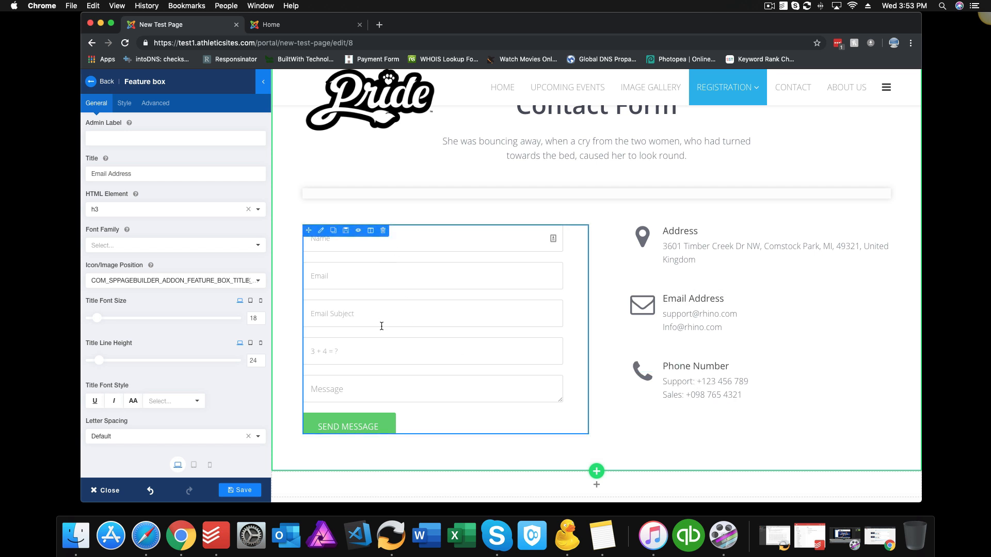
Step: Give the contact form addon the title 'Contact Form'
{"action": "left_click", "coordinate": [321, 233]}
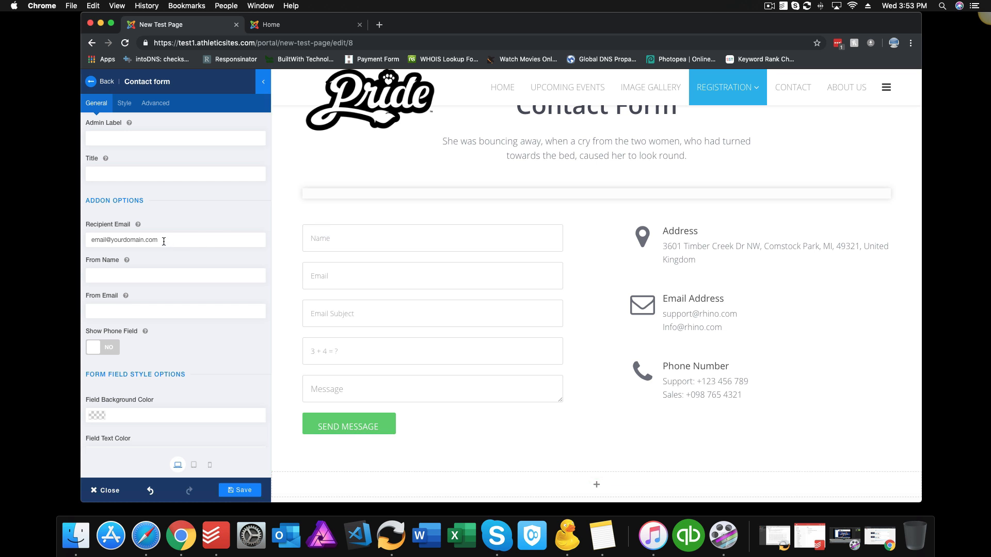
{"action": "left_click_drag", "start_coordinate": [180, 242], "coordinate": [68, 228]}
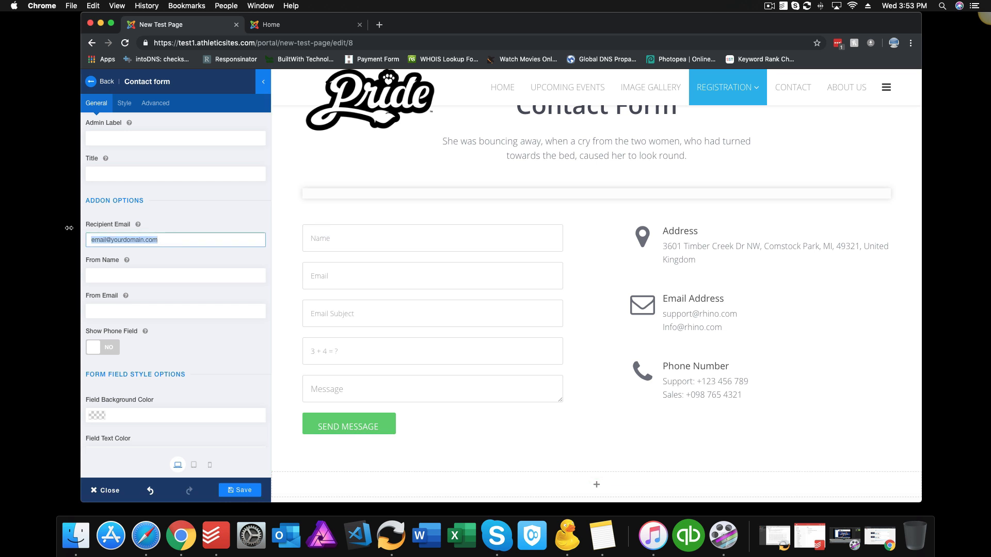
{"action": "left_click", "coordinate": [107, 175]}
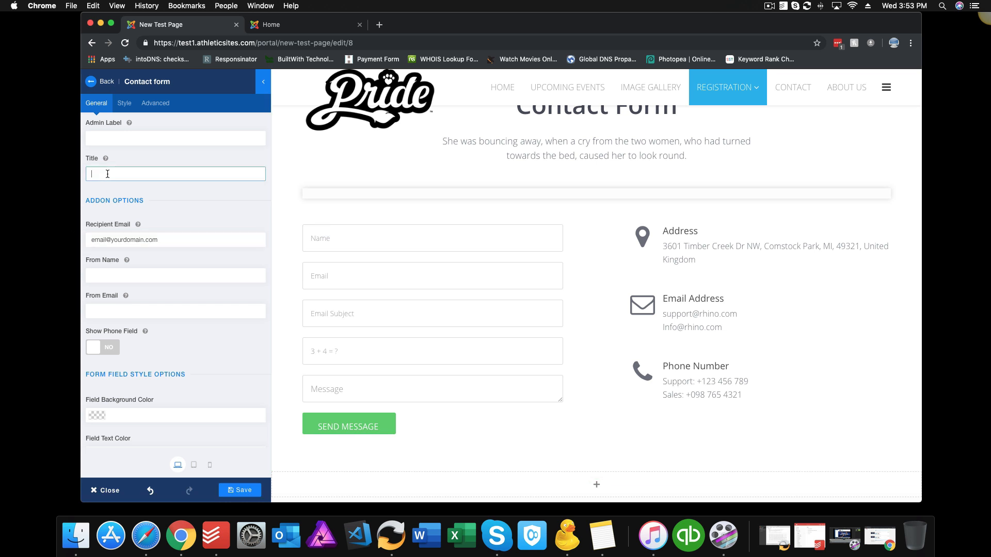
{"action": "type", "text": "Contact Form"}
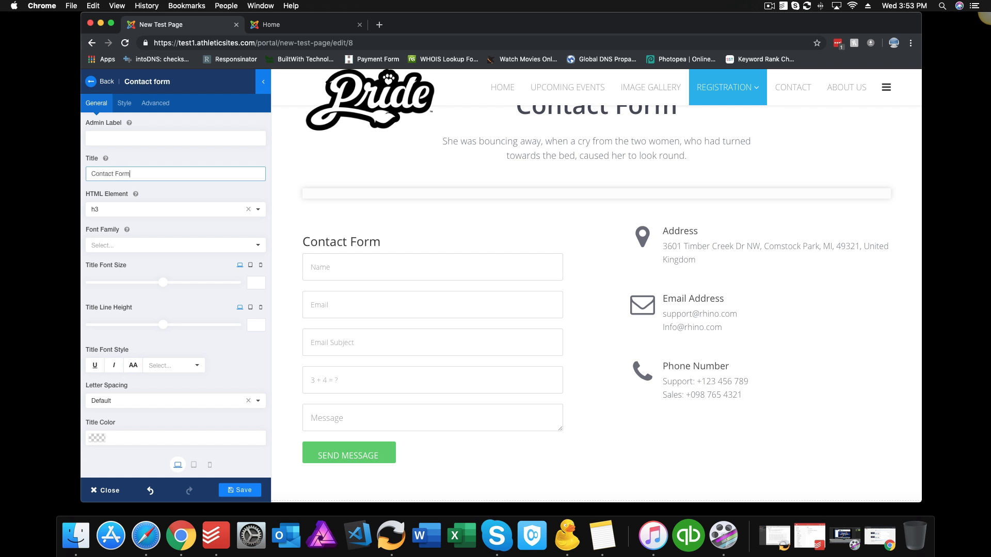
{"action": "left_click", "coordinate": [769, 6]}
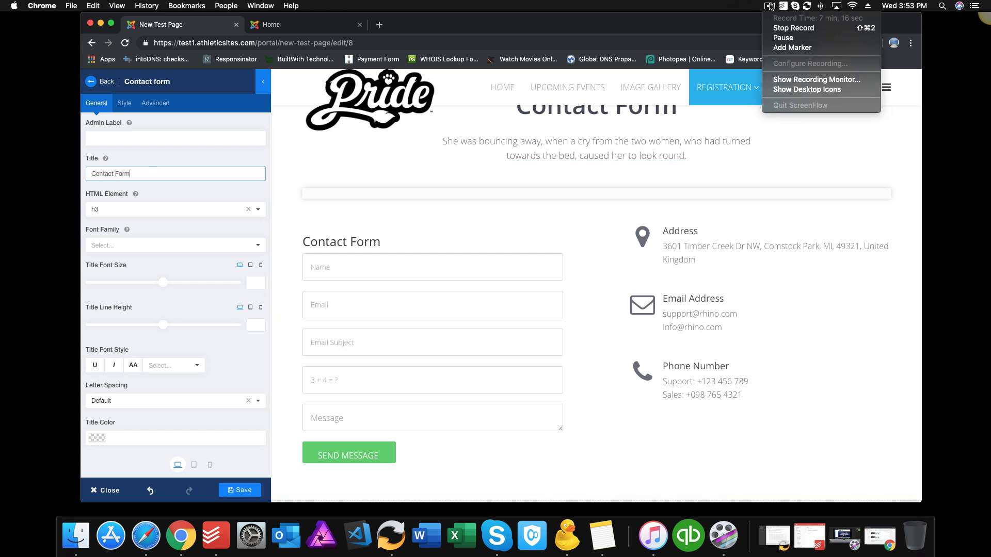
{"action": "left_click", "coordinate": [782, 38]}
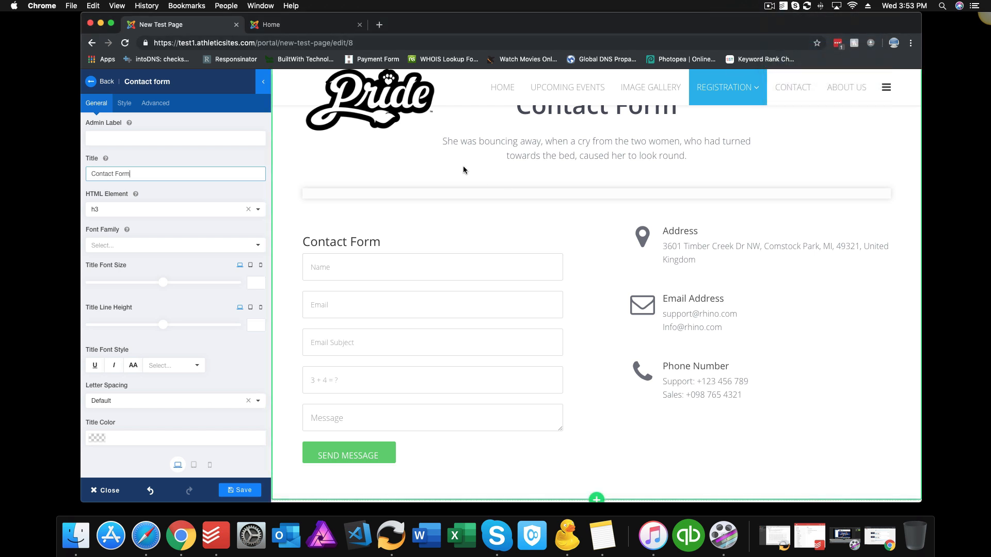
{"action": "left_click", "coordinate": [297, 352]}
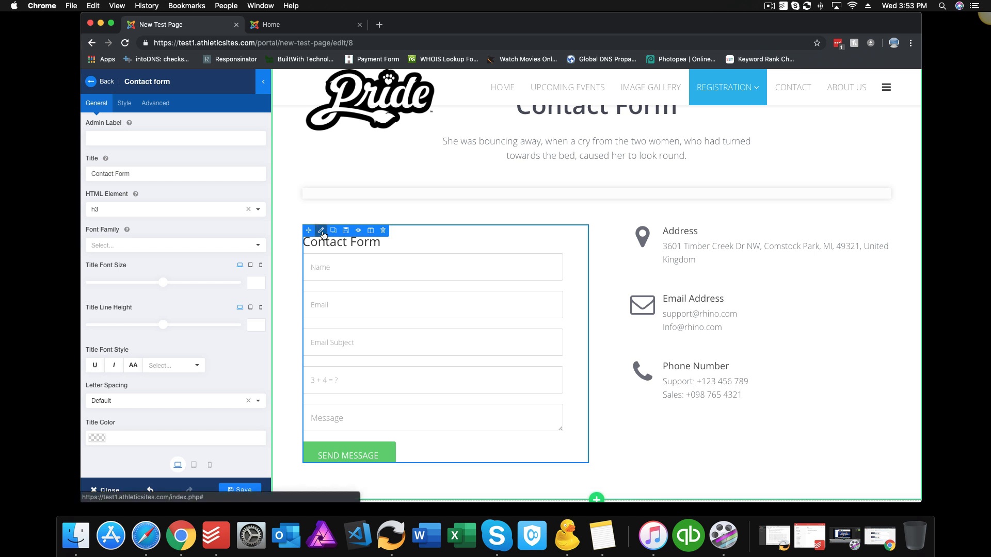
Step: Turn Show Phone Field to YES to add a Phone field to the form
{"action": "scroll", "coordinate": [201, 351], "scroll_direction": "down", "scroll_amount": 10}
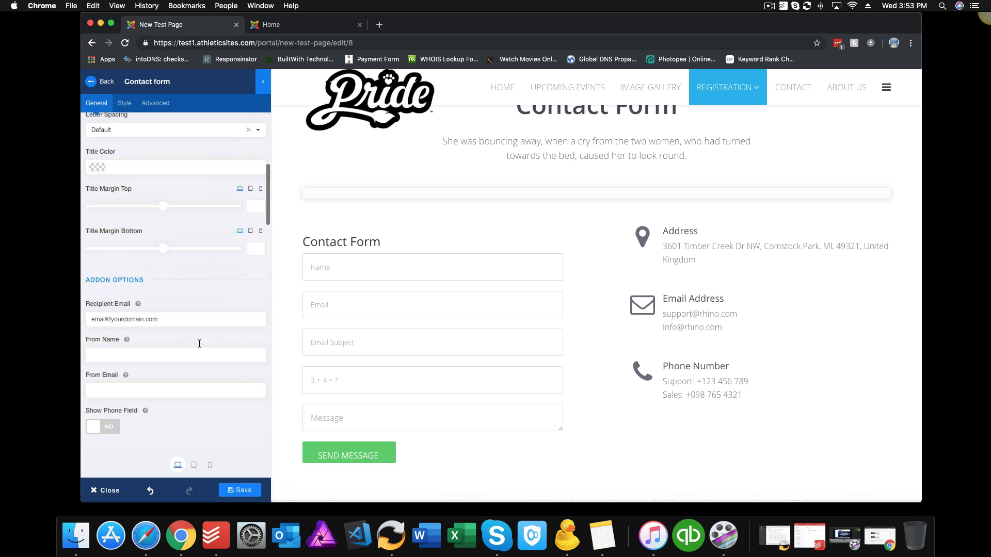
{"action": "scroll", "coordinate": [183, 313], "scroll_direction": "down", "scroll_amount": 3}
{"action": "left_click", "coordinate": [142, 274]}
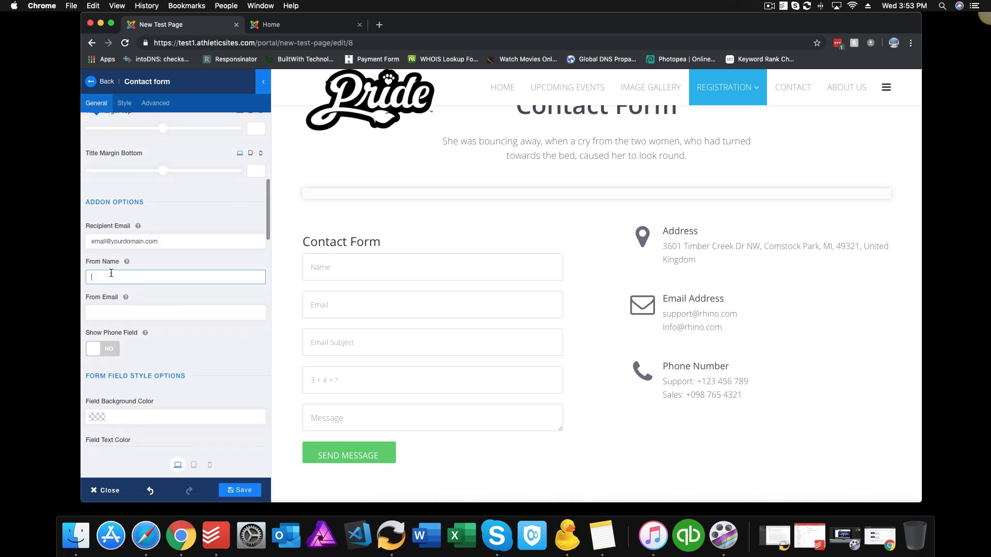
{"action": "left_click", "coordinate": [146, 314]}
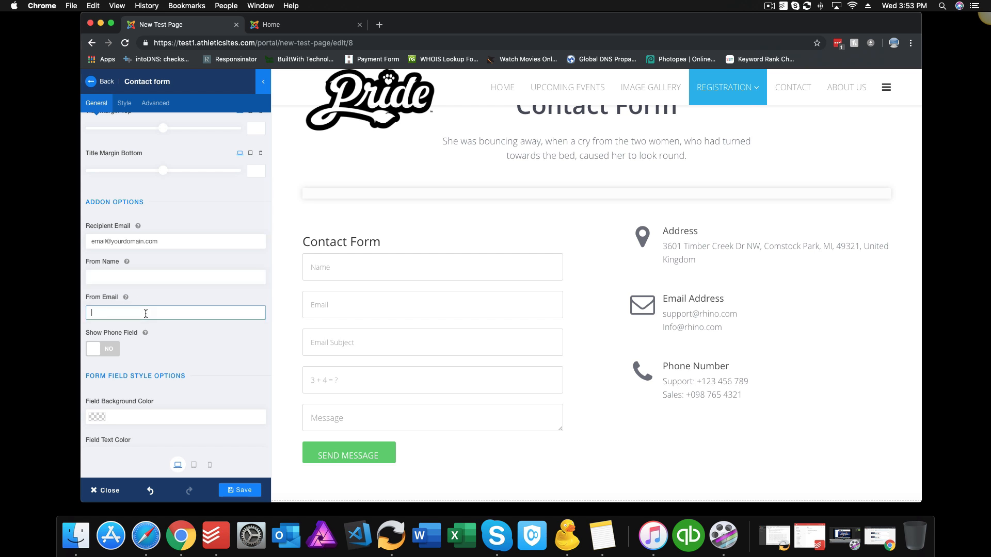
{"action": "left_click", "coordinate": [112, 351]}
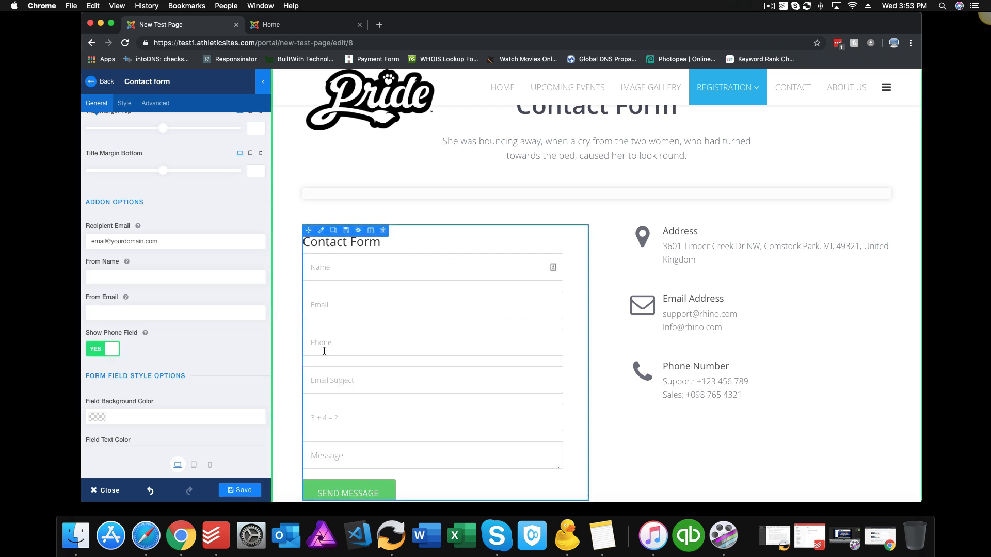
Step: Try a dark red Field Background Color, then clear it to keep white fields
{"action": "scroll", "coordinate": [207, 360], "scroll_direction": "down", "scroll_amount": 5}
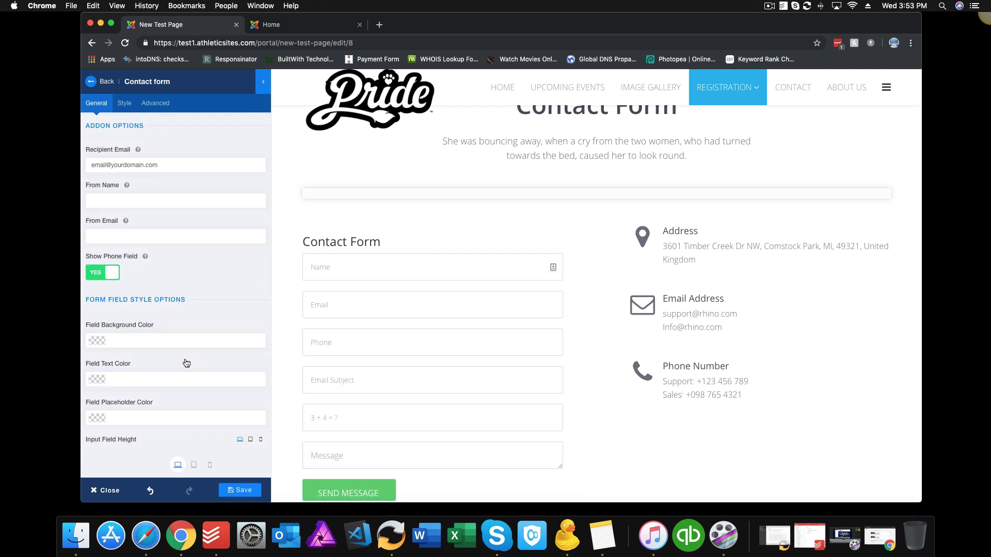
{"action": "scroll", "coordinate": [186, 363], "scroll_direction": "down", "scroll_amount": 3}
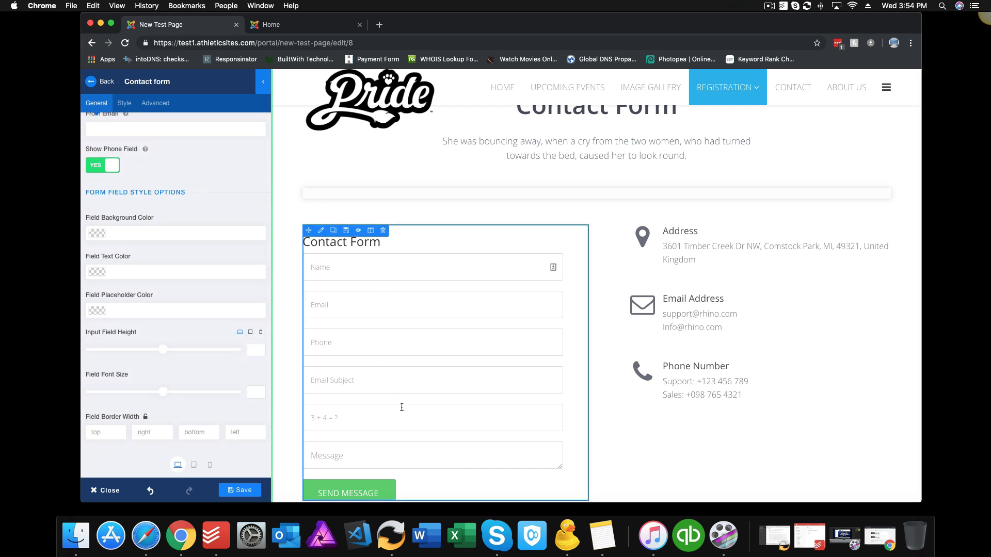
{"action": "left_click", "coordinate": [101, 236]}
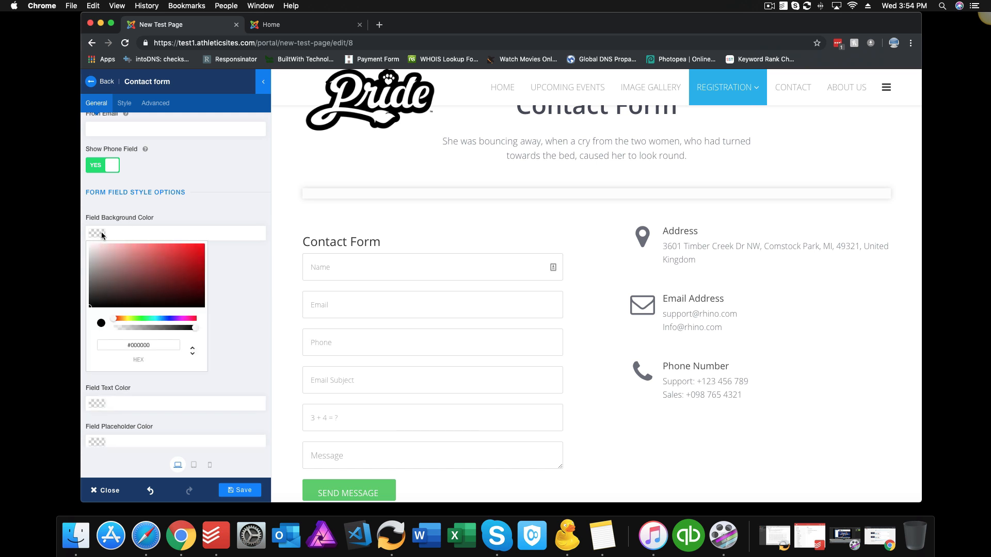
{"action": "left_click", "coordinate": [196, 267]}
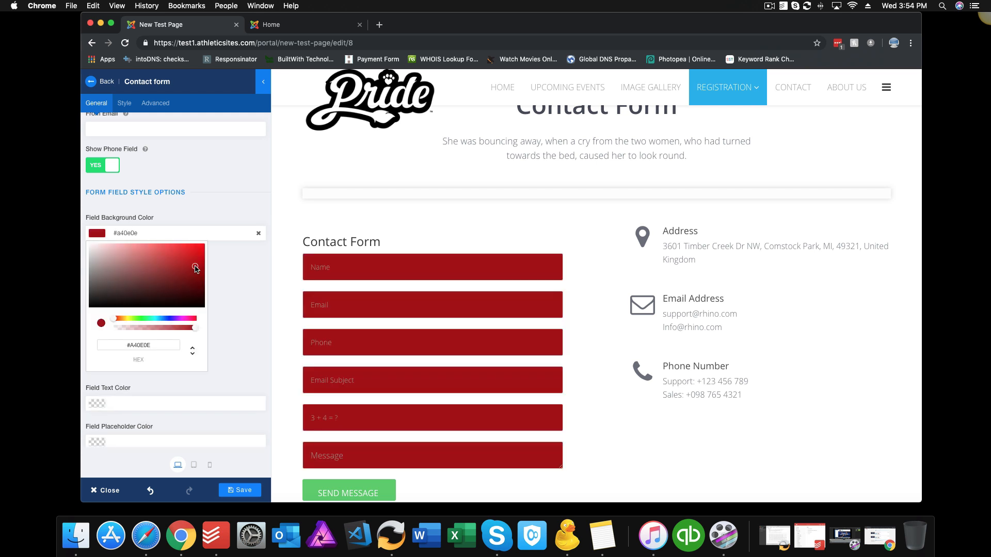
{"action": "left_click", "coordinate": [258, 235]}
{"action": "left_click", "coordinate": [237, 288]}
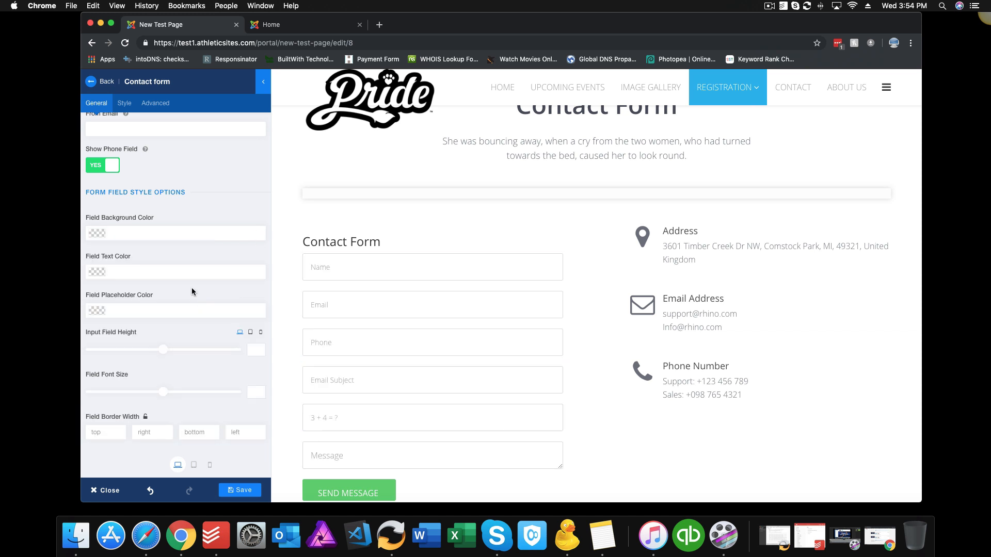
{"action": "scroll", "coordinate": [192, 291], "scroll_direction": "up", "scroll_amount": 8}
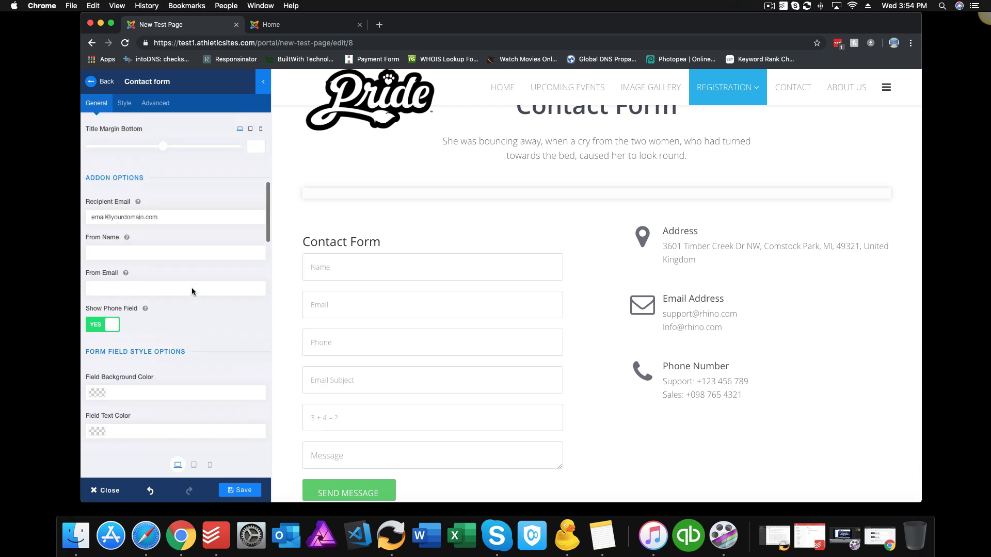
{"action": "scroll", "coordinate": [192, 288], "scroll_direction": "up", "scroll_amount": 11}
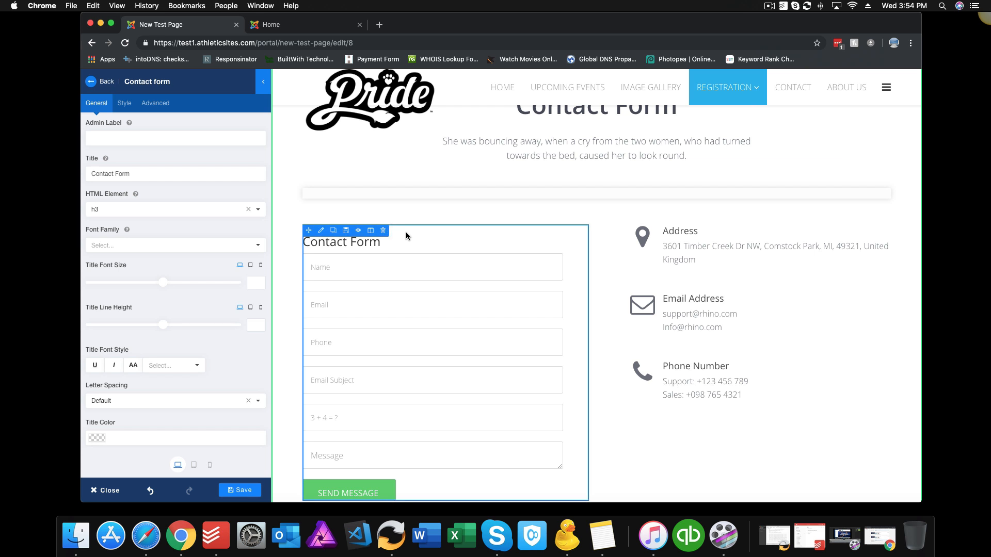
{"action": "scroll", "coordinate": [513, 225], "scroll_direction": "up", "scroll_amount": 3}
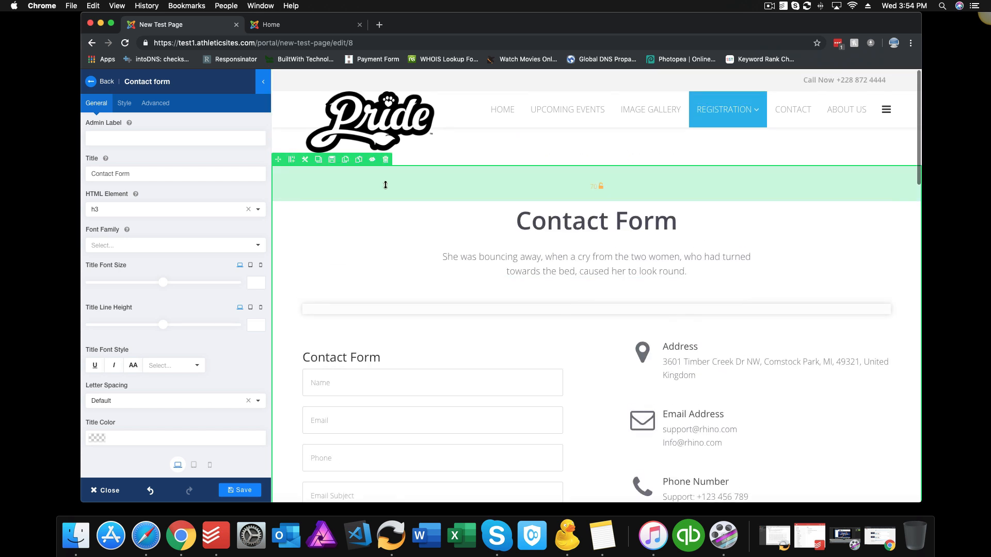
Step: Set the Contact Form section's background type to Color in its Style settings
{"action": "left_click", "coordinate": [304, 161]}
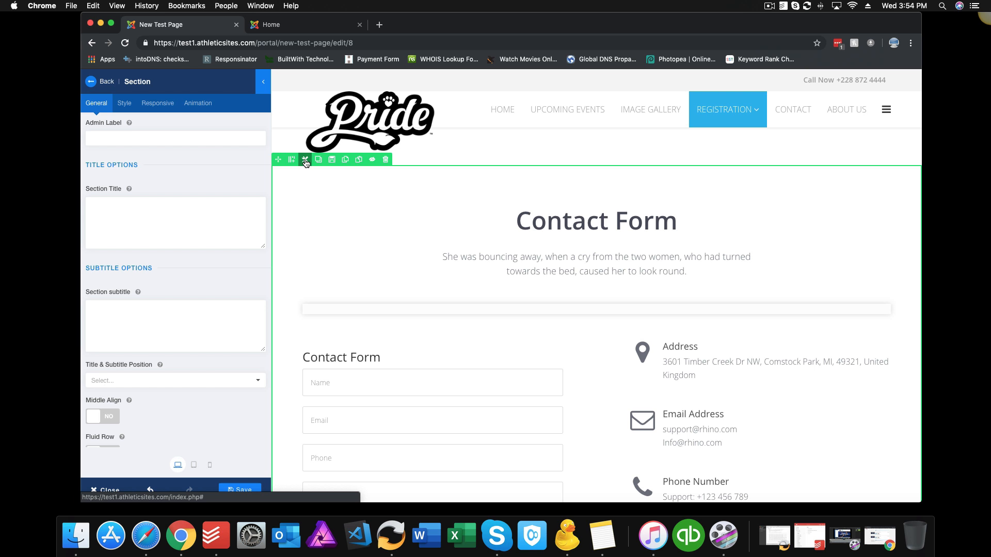
{"action": "left_click", "coordinate": [125, 104]}
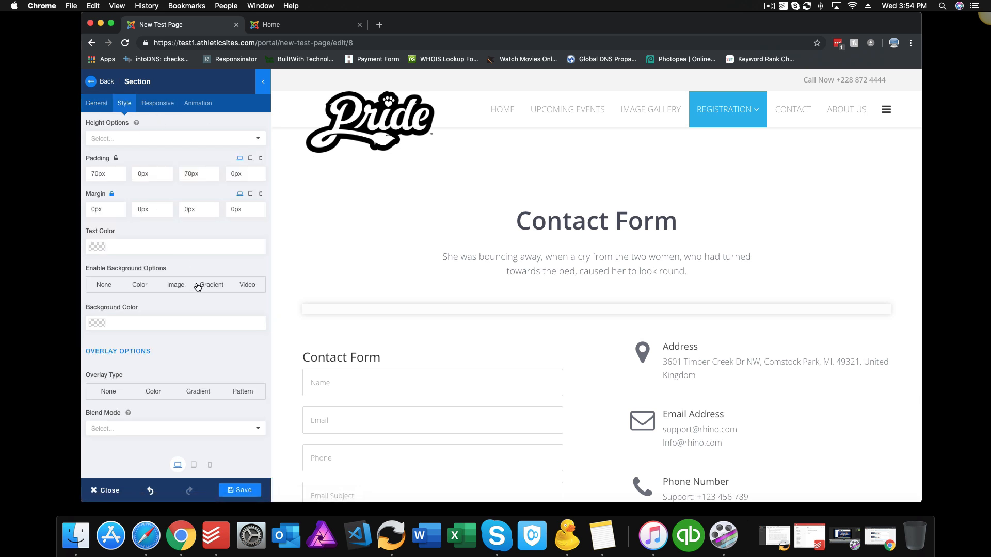
{"action": "left_click", "coordinate": [145, 288]}
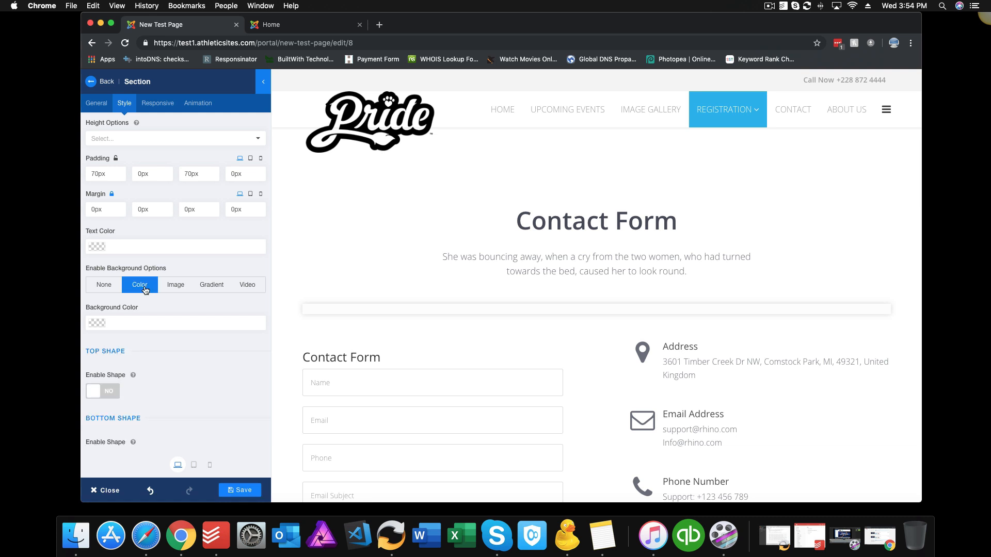
Step: Try red, pale pink and grey section backgrounds, then clear the colour
{"action": "left_click", "coordinate": [97, 325]}
{"action": "left_click", "coordinate": [200, 352]}
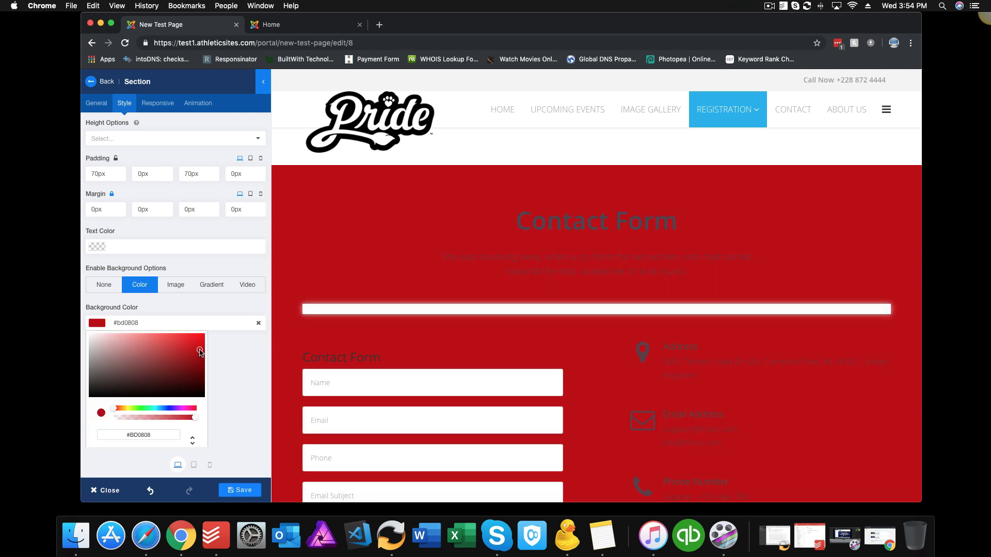
{"action": "left_click_drag", "start_coordinate": [200, 352], "coordinate": [94, 344]}
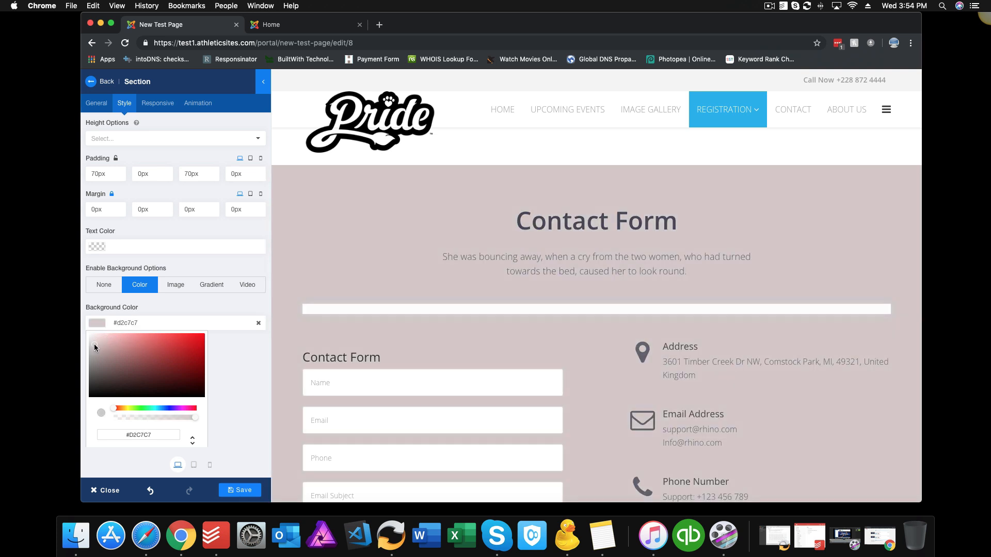
{"action": "scroll", "coordinate": [90, 344], "scroll_direction": "down", "scroll_amount": 1}
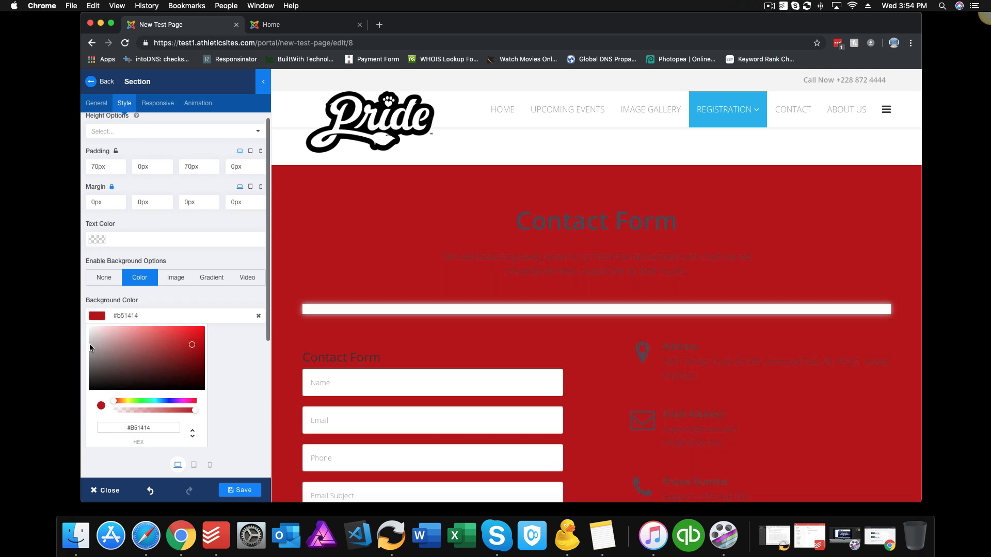
{"action": "left_click", "coordinate": [92, 349]}
{"action": "scroll", "coordinate": [91, 352], "scroll_direction": "up", "scroll_amount": 1}
{"action": "left_click", "coordinate": [91, 351]}
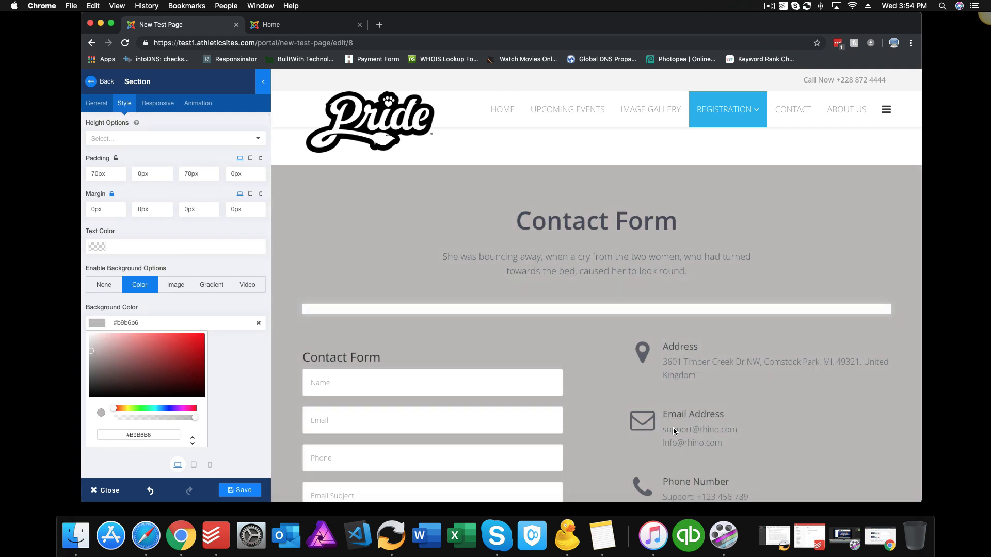
{"action": "left_click", "coordinate": [222, 384]}
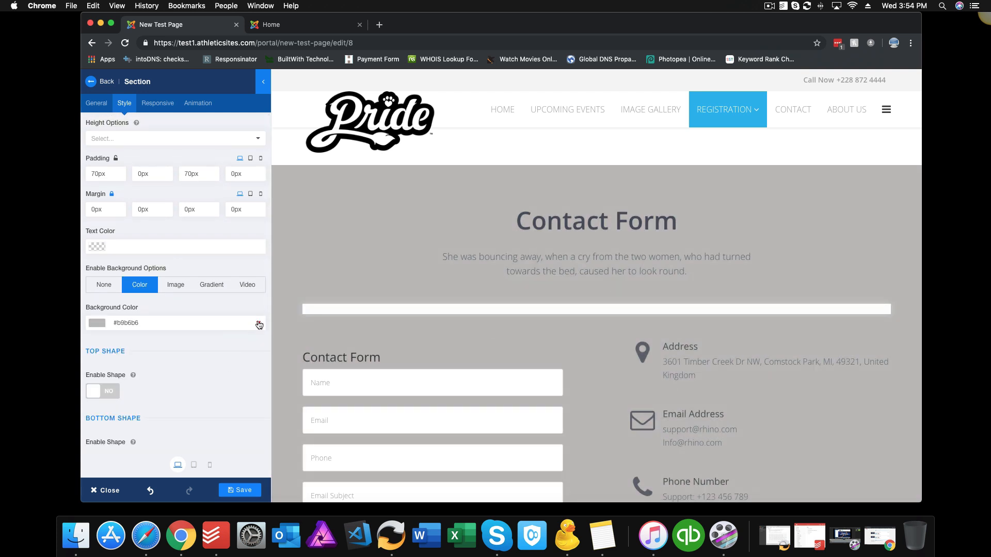
{"action": "left_click", "coordinate": [258, 323]}
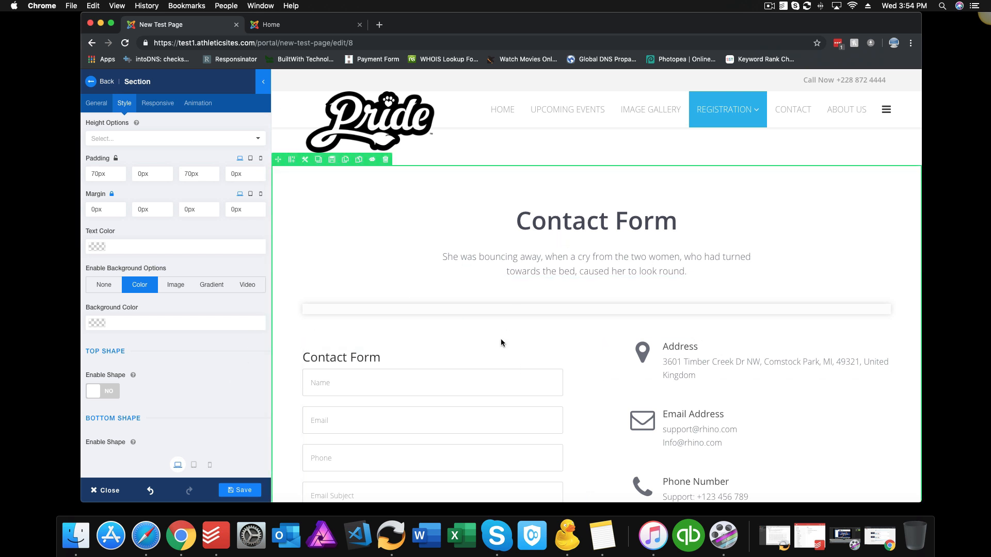
Step: Delete the Contact Form row
{"action": "left_click", "coordinate": [385, 161]}
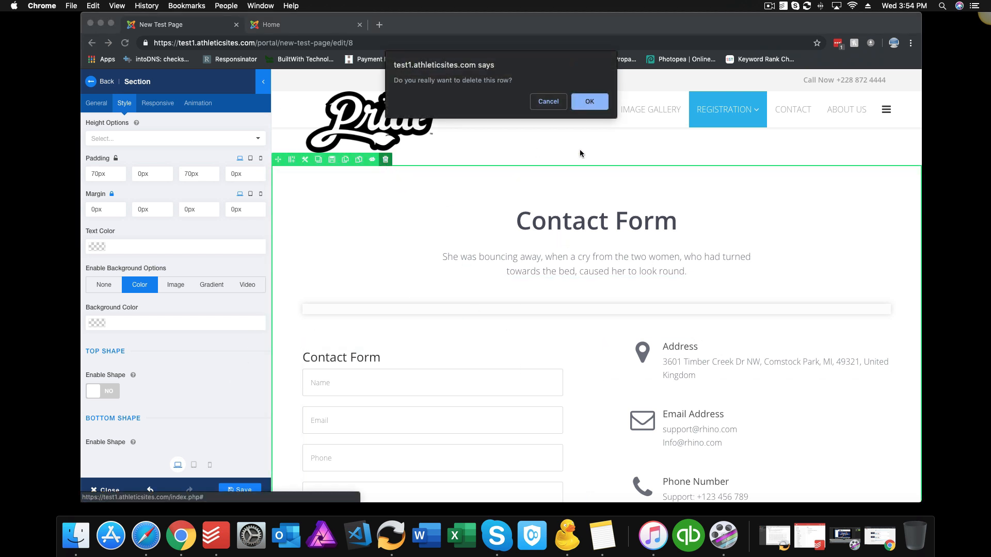
{"action": "left_click", "coordinate": [602, 100]}
{"action": "left_click", "coordinate": [128, 81]}
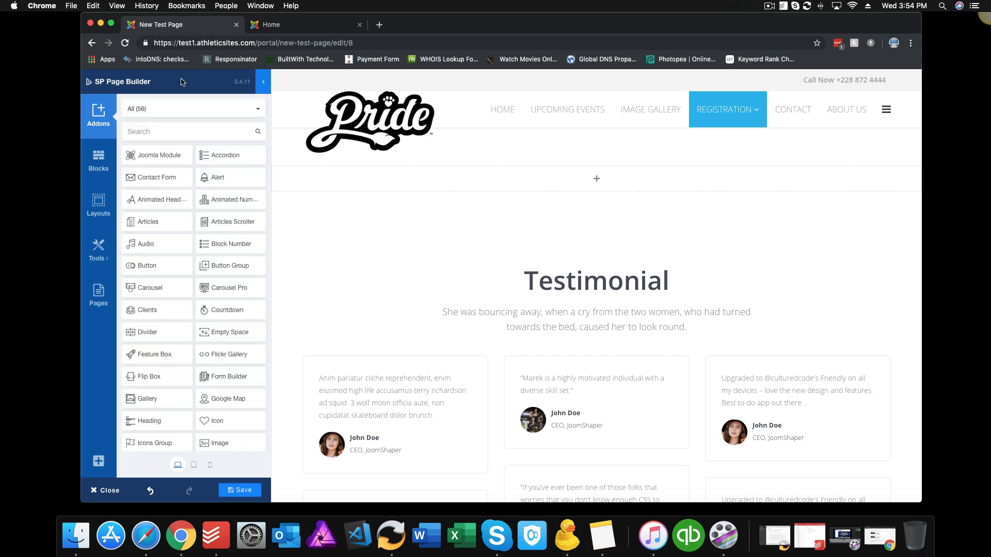
Step: Show the Animated Text blocks in the blocks library
{"action": "left_click", "coordinate": [98, 157]}
{"action": "left_click", "coordinate": [191, 108]}
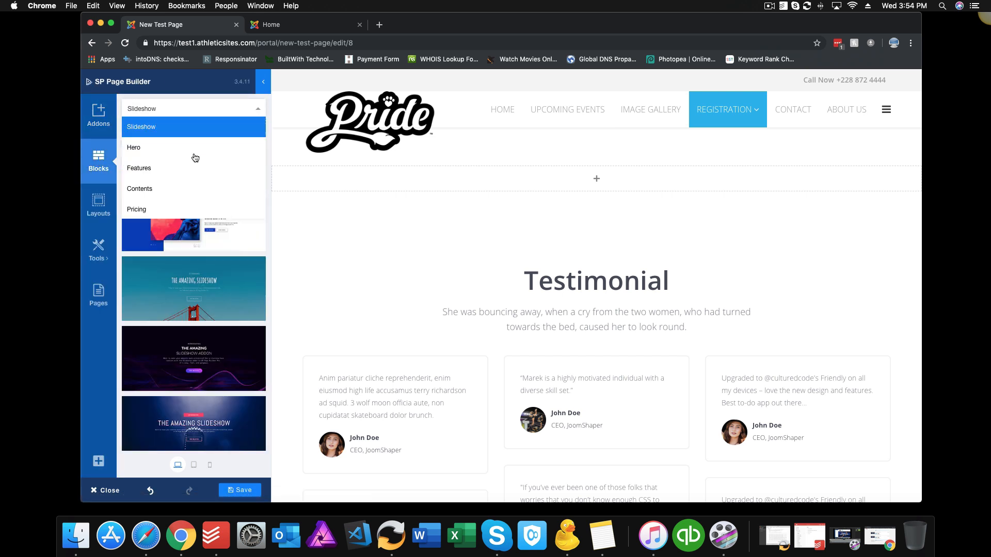
{"action": "scroll", "coordinate": [193, 165], "scroll_direction": "down", "scroll_amount": 3}
{"action": "scroll", "coordinate": [191, 183], "scroll_direction": "down", "scroll_amount": 3}
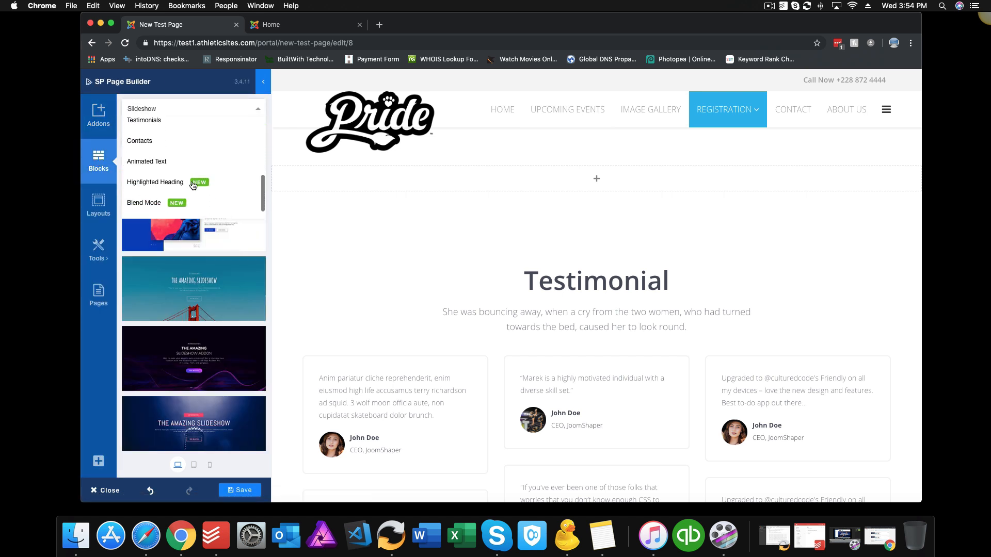
{"action": "left_click", "coordinate": [159, 162]}
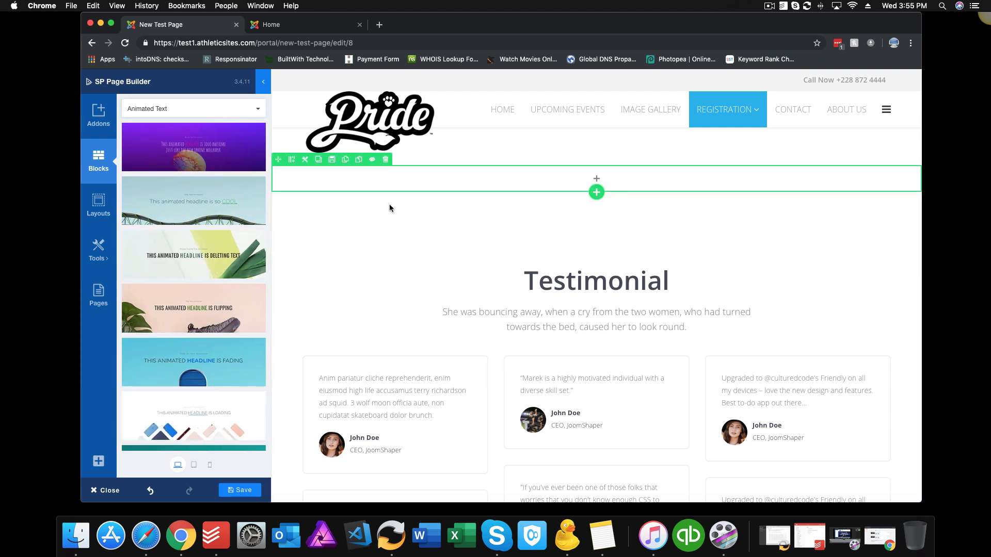
Step: Delete the Testimonial and Meet Our Team rows
{"action": "left_click", "coordinate": [394, 243]}
{"action": "left_click", "coordinate": [386, 186]}
{"action": "left_click", "coordinate": [593, 102]}
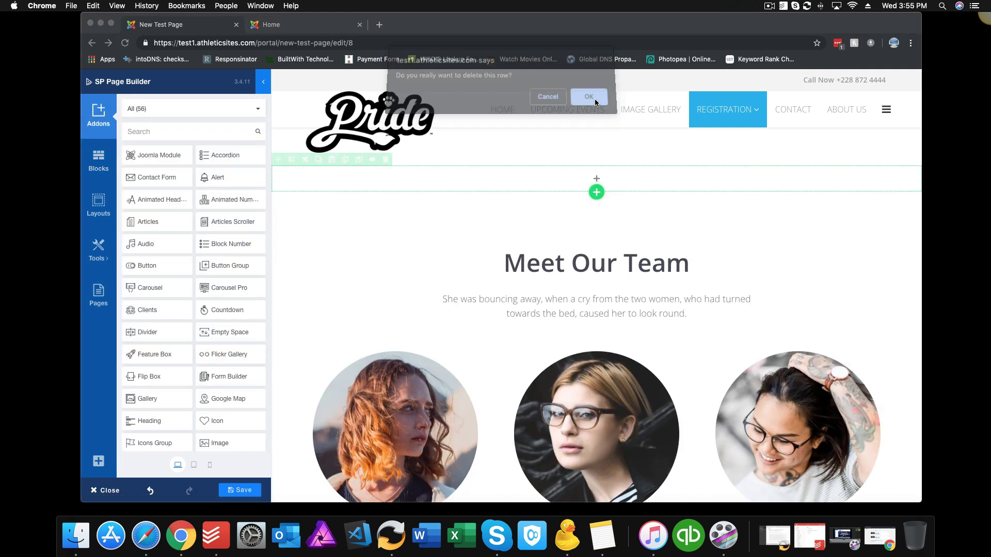
{"action": "left_click", "coordinate": [385, 186]}
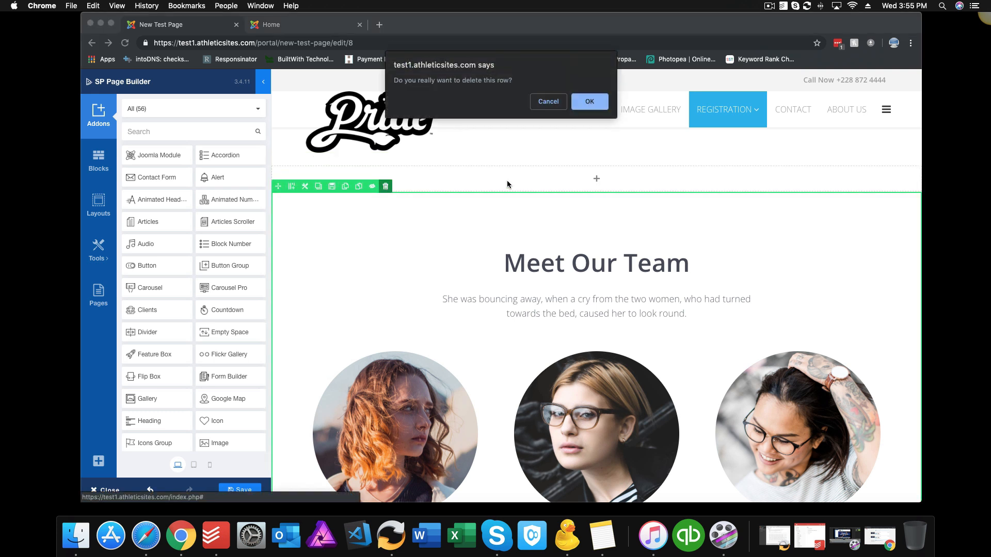
{"action": "left_click", "coordinate": [583, 103]}
Step: Add the flipping and scaling Animated Text blocks to the page
{"action": "left_click", "coordinate": [99, 160]}
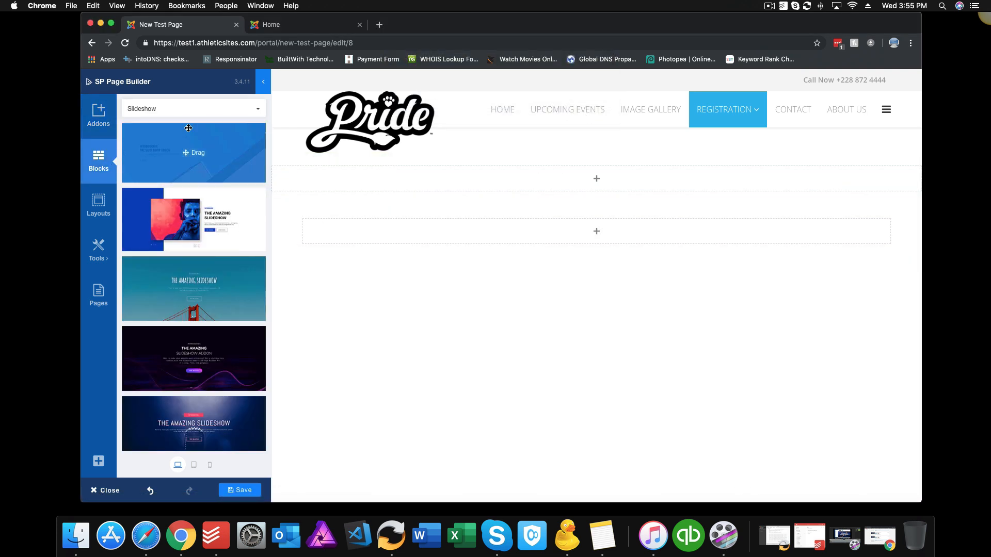
{"action": "left_click", "coordinate": [186, 109]}
{"action": "scroll", "coordinate": [178, 193], "scroll_direction": "down", "scroll_amount": 3}
{"action": "scroll", "coordinate": [179, 195], "scroll_direction": "down", "scroll_amount": 2}
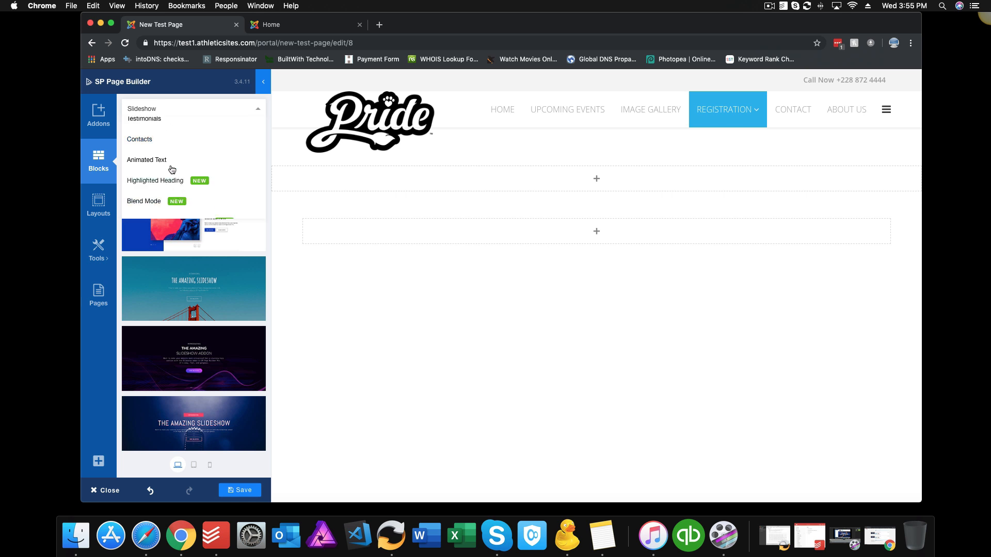
{"action": "left_click", "coordinate": [149, 160]}
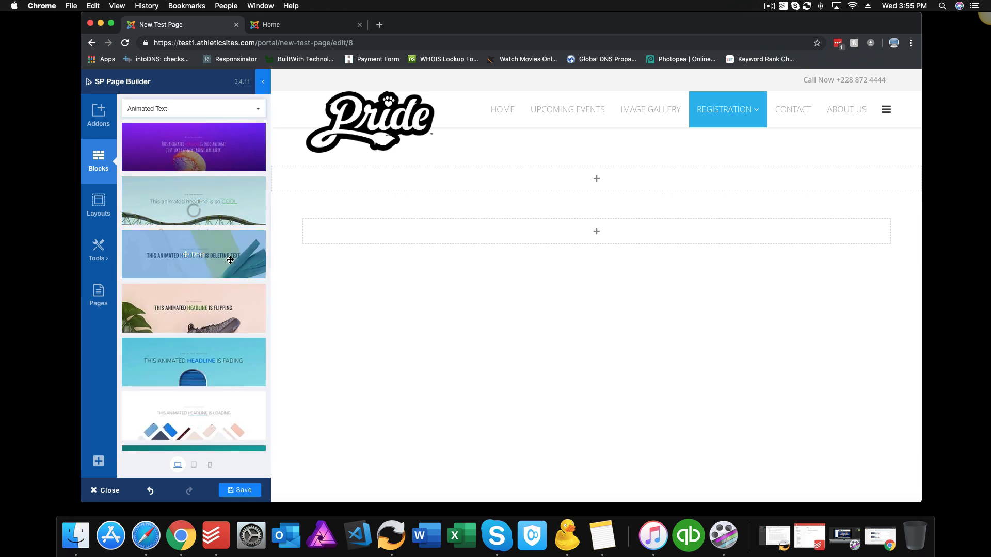
{"action": "left_click_drag", "start_coordinate": [207, 315], "coordinate": [485, 211]}
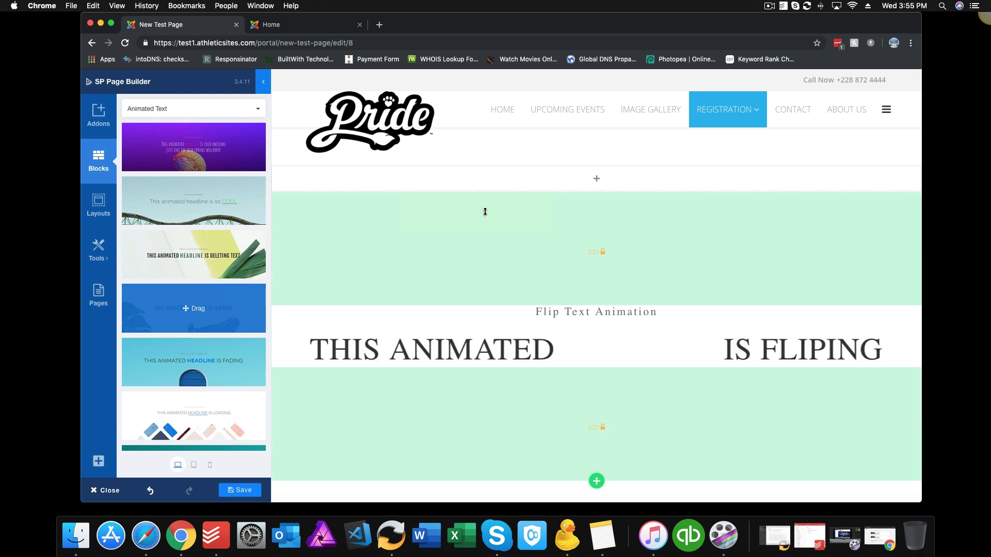
{"action": "scroll", "coordinate": [485, 249], "scroll_direction": "down", "scroll_amount": 2}
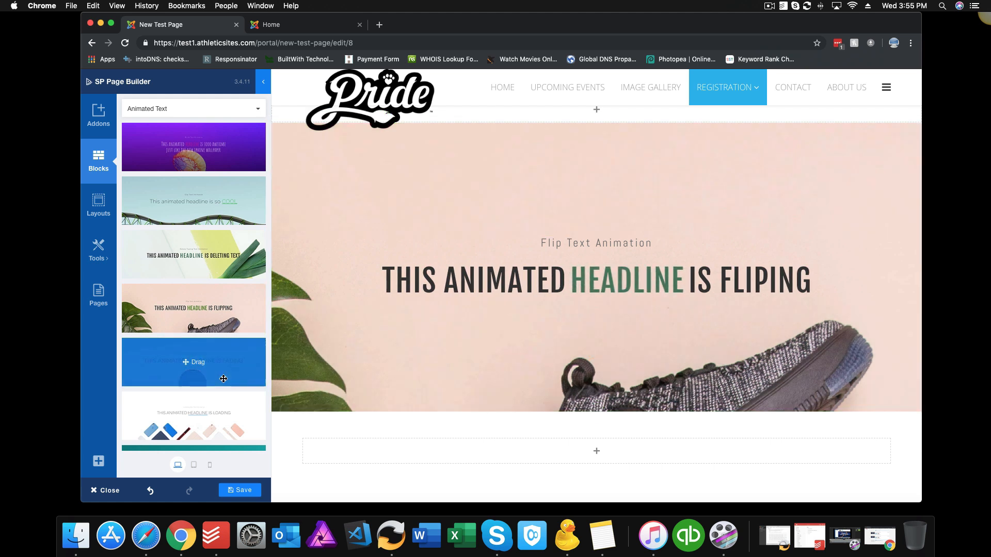
{"action": "scroll", "coordinate": [223, 379], "scroll_direction": "down", "scroll_amount": 3}
{"action": "left_click_drag", "start_coordinate": [224, 361], "coordinate": [543, 281]}
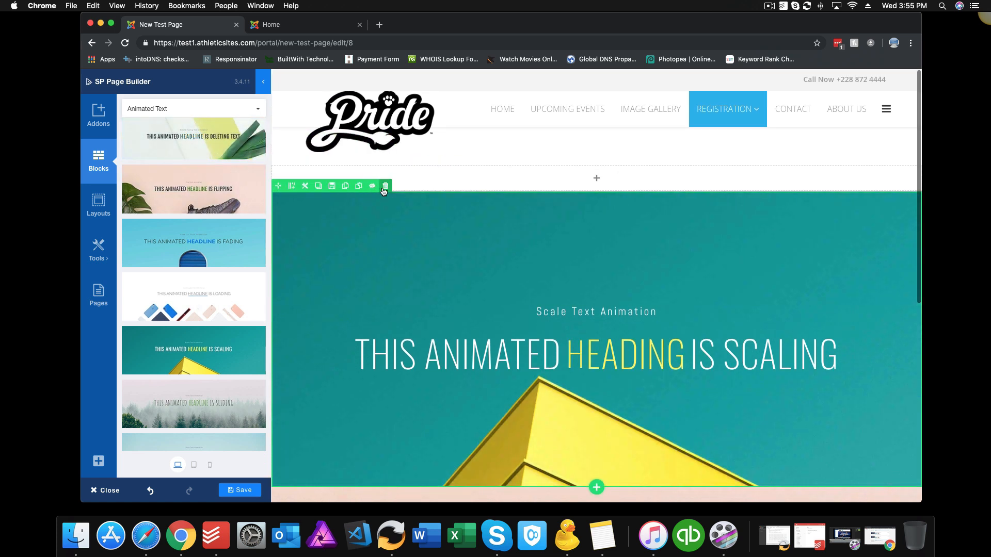
Step: Delete both animated-text rows, leaving only empty rows
{"action": "left_click", "coordinate": [386, 186]}
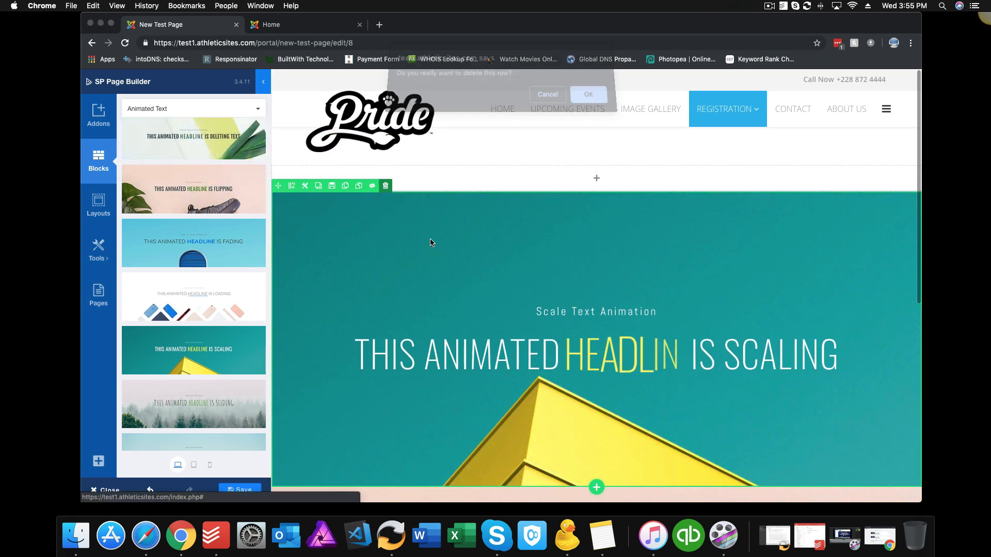
{"action": "left_click", "coordinate": [589, 101]}
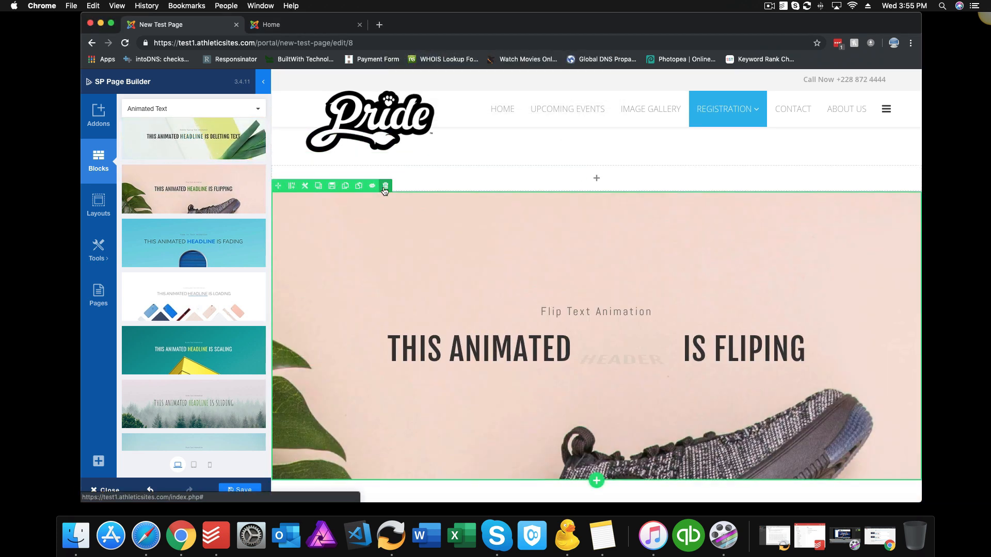
{"action": "left_click", "coordinate": [386, 185]}
{"action": "left_click", "coordinate": [590, 102]}
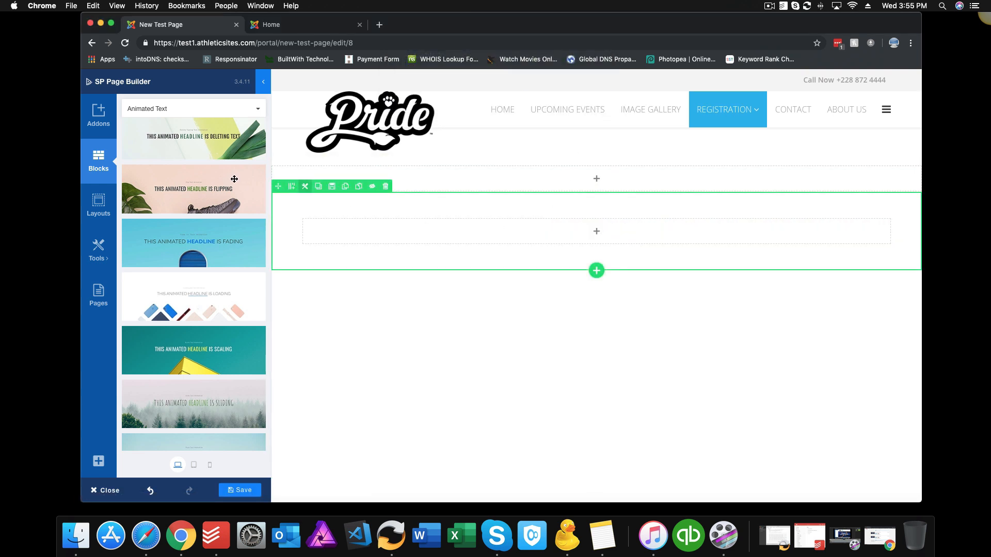
{"action": "left_click", "coordinate": [242, 108]}
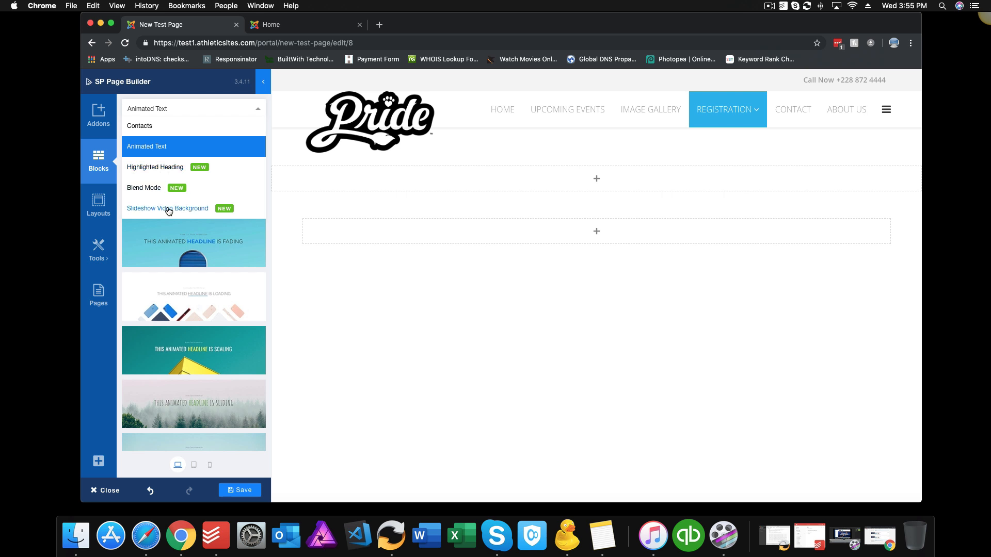
{"action": "left_click", "coordinate": [155, 168]}
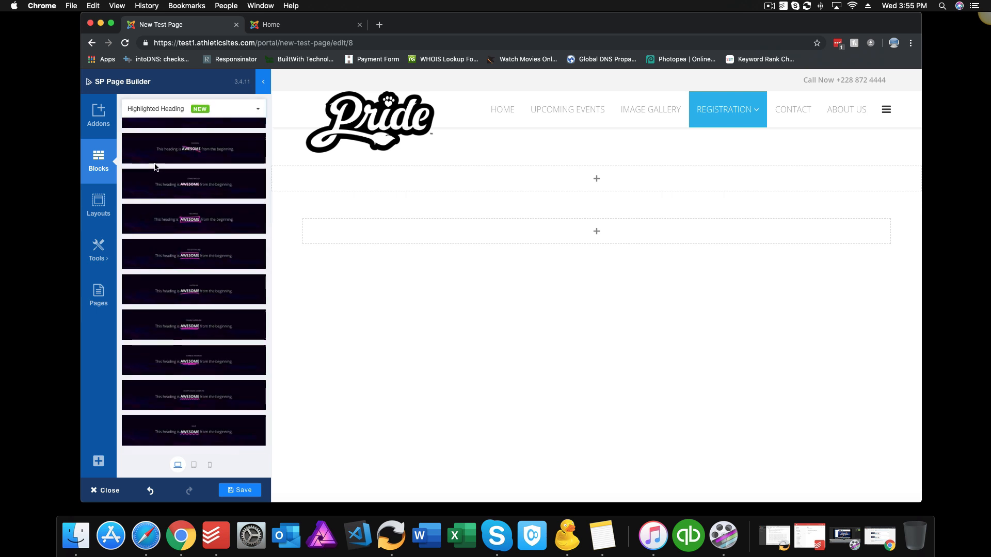
{"action": "scroll", "coordinate": [170, 227], "scroll_direction": "up", "scroll_amount": 3}
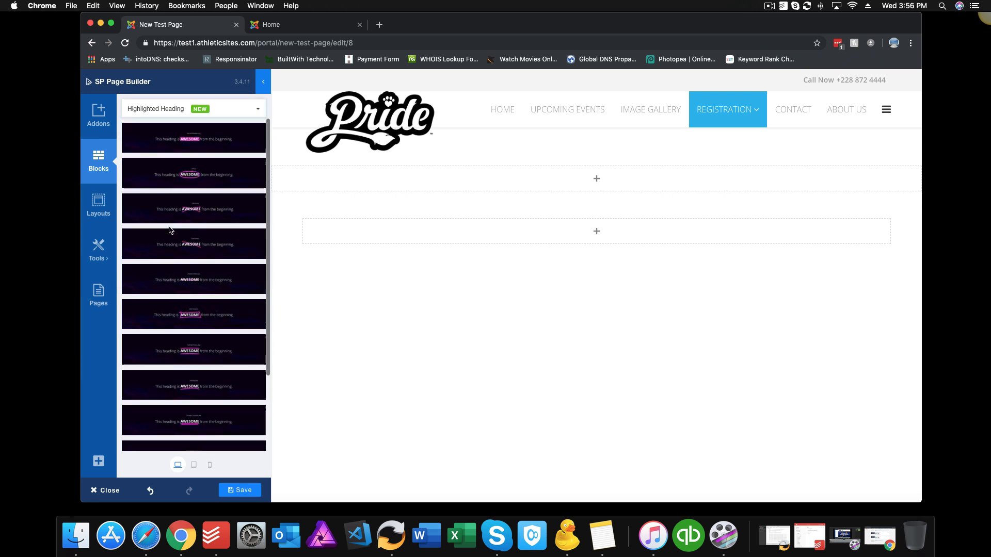
{"action": "left_click_drag", "start_coordinate": [196, 142], "coordinate": [455, 193]}
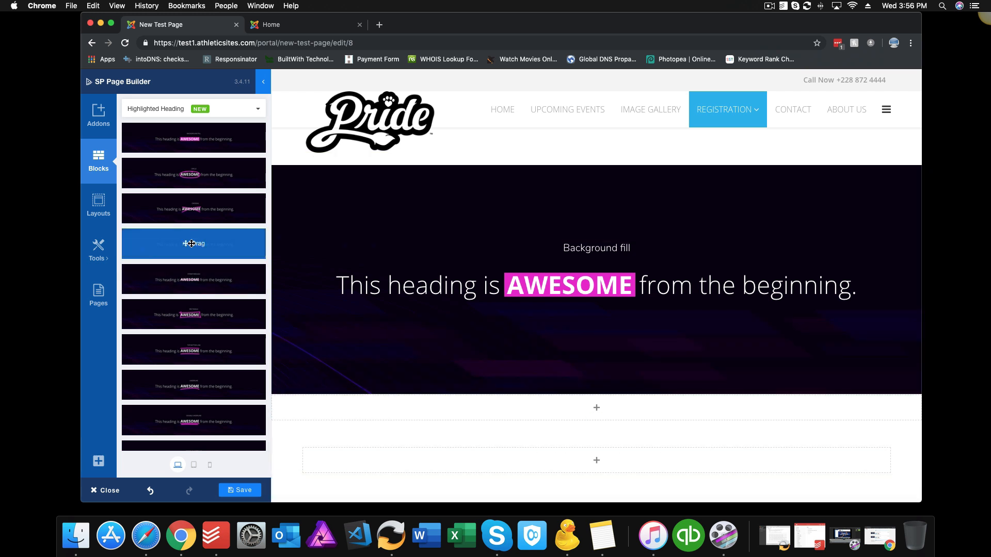
{"action": "scroll", "coordinate": [191, 244], "scroll_direction": "down", "scroll_amount": 1}
{"action": "left_click_drag", "start_coordinate": [191, 244], "coordinate": [557, 222]}
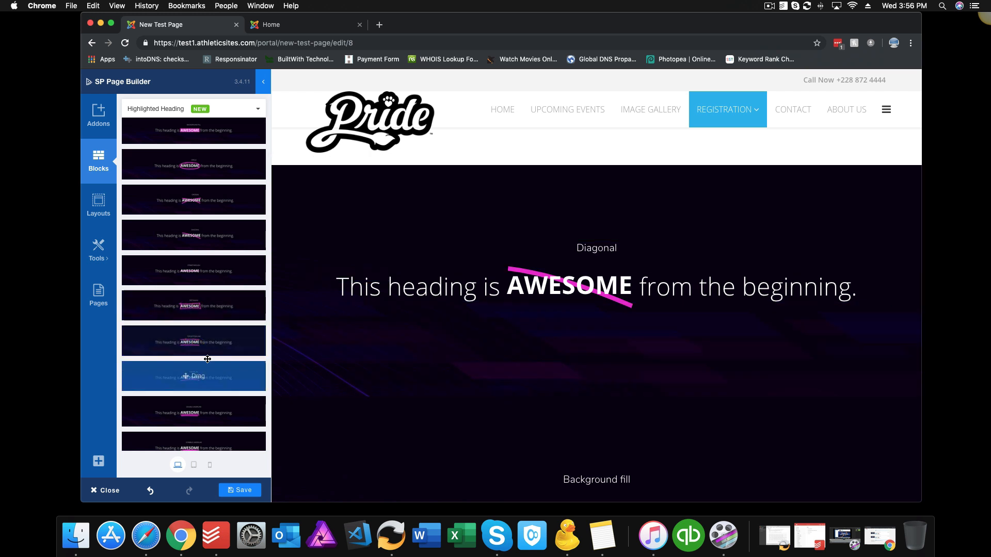
{"action": "left_click_drag", "start_coordinate": [203, 376], "coordinate": [599, 230]}
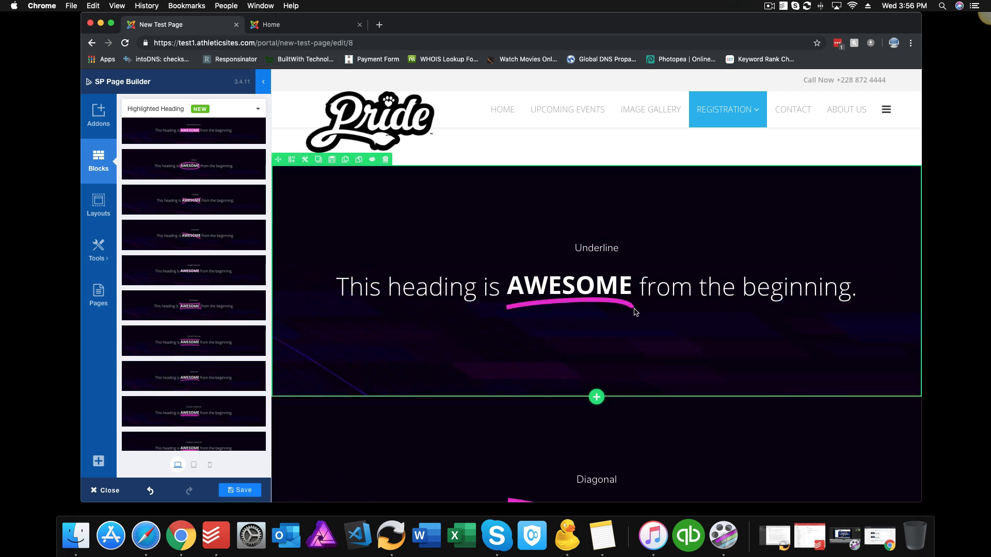
{"action": "scroll", "coordinate": [636, 311], "scroll_direction": "down", "scroll_amount": 4}
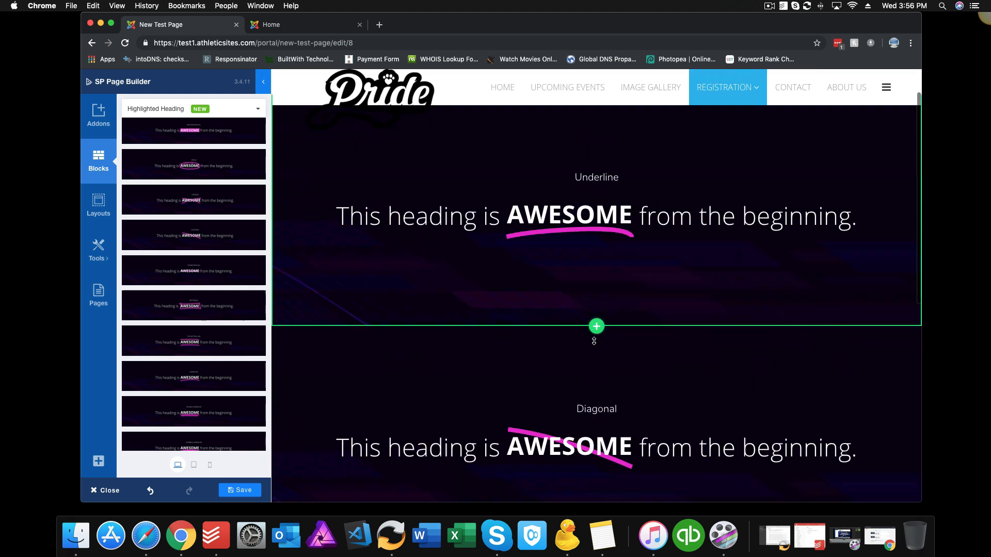
{"action": "scroll", "coordinate": [593, 342], "scroll_direction": "up", "scroll_amount": 4}
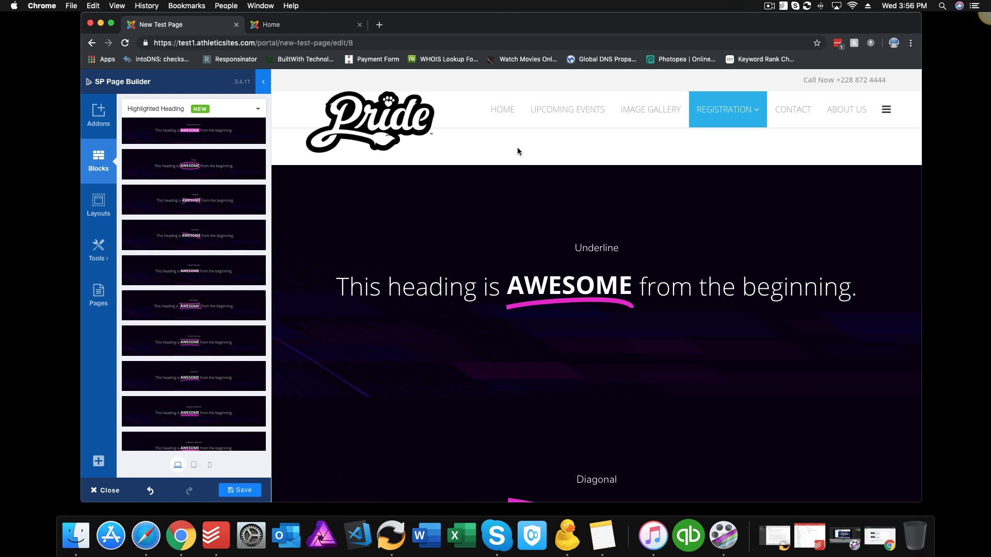
{"action": "scroll", "coordinate": [579, 346], "scroll_direction": "down", "scroll_amount": 5}
{"action": "scroll", "coordinate": [579, 347], "scroll_direction": "up", "scroll_amount": 5}
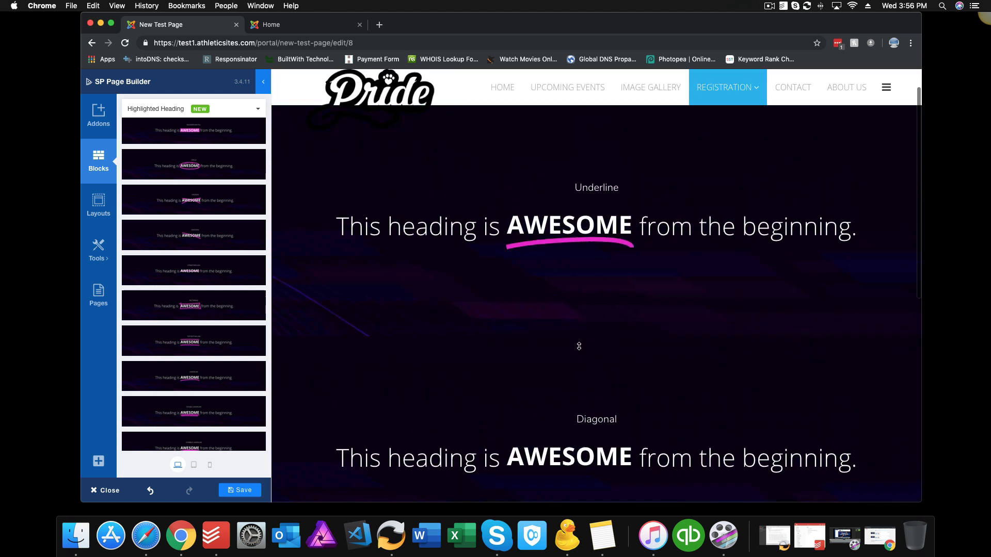
{"action": "scroll", "coordinate": [579, 346], "scroll_direction": "down", "scroll_amount": 7}
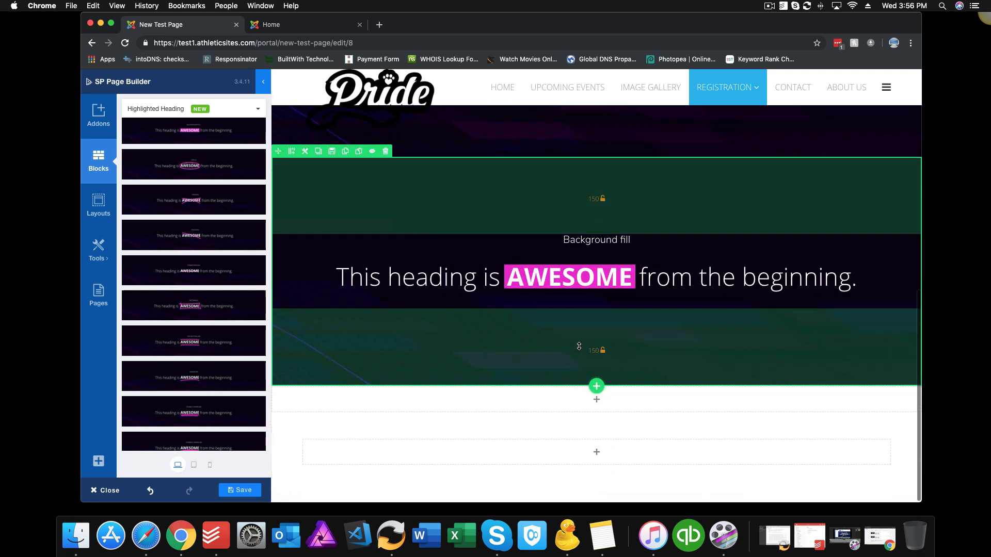
{"action": "scroll", "coordinate": [579, 346], "scroll_direction": "up", "scroll_amount": 8}
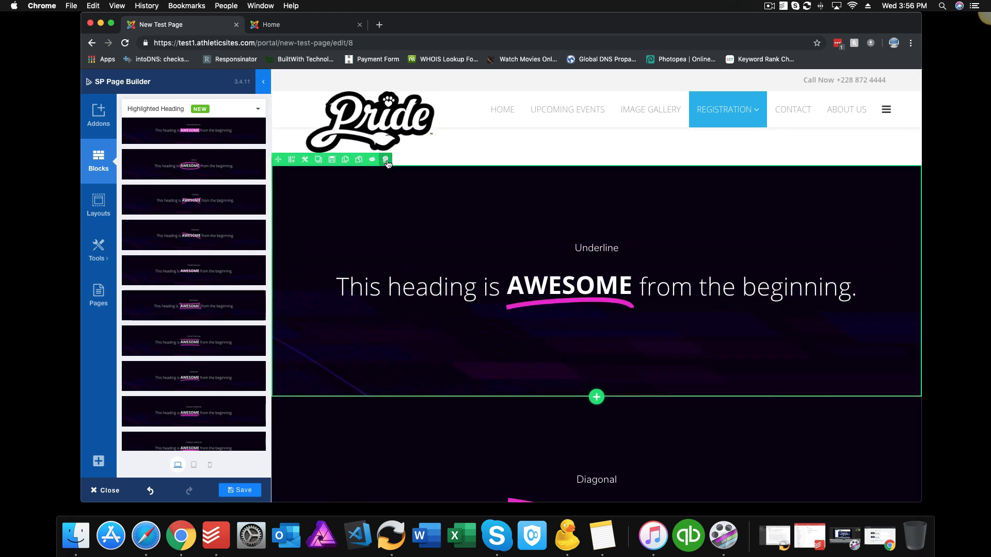
{"action": "left_click", "coordinate": [386, 163]}
{"action": "key", "text": "Return"}
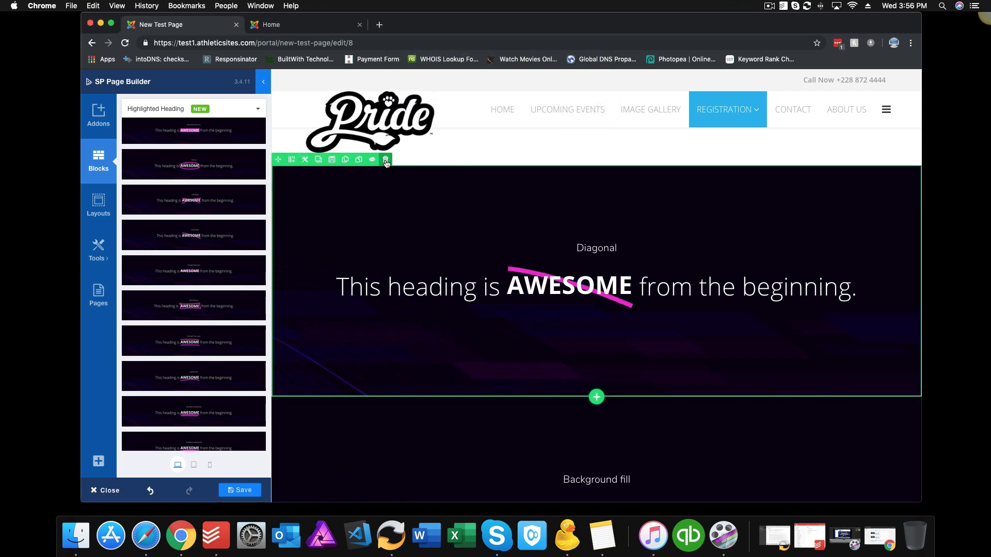
{"action": "left_click", "coordinate": [386, 162]}
{"action": "left_click", "coordinate": [589, 102]}
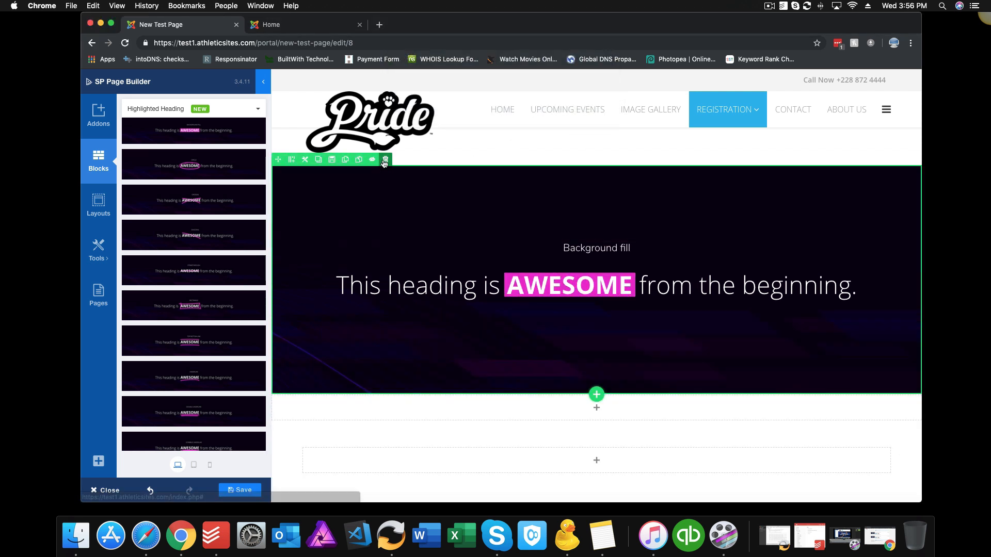
{"action": "left_click", "coordinate": [386, 160]}
{"action": "left_click", "coordinate": [589, 102]}
{"action": "left_click", "coordinate": [242, 108]}
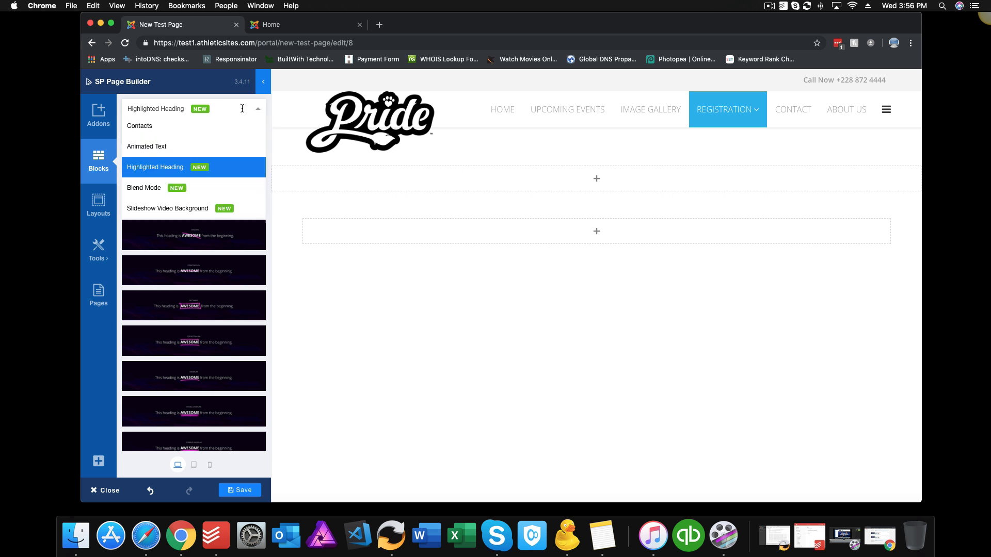
Step: Add the summer collection Blend Mode block, then list the Slideshow Video Background blocks
{"action": "left_click", "coordinate": [142, 189]}
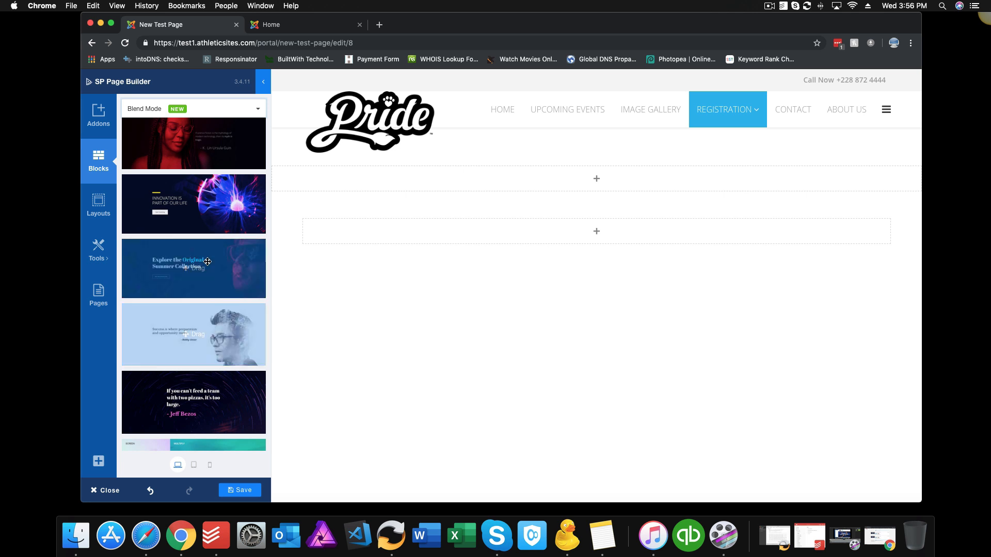
{"action": "left_click_drag", "start_coordinate": [205, 263], "coordinate": [484, 231]}
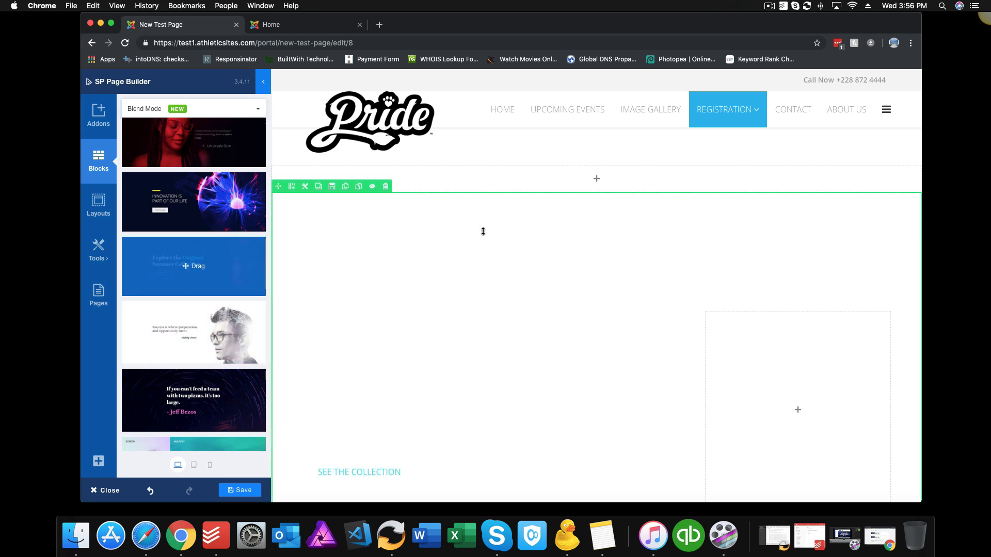
{"action": "scroll", "coordinate": [546, 303], "scroll_direction": "down", "scroll_amount": 2}
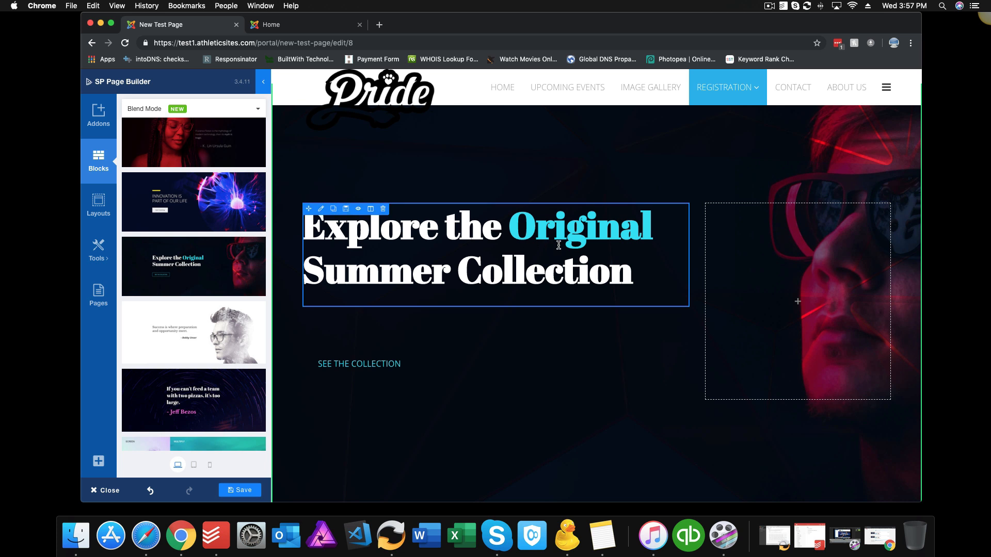
{"action": "scroll", "coordinate": [642, 196], "scroll_direction": "down", "scroll_amount": 2}
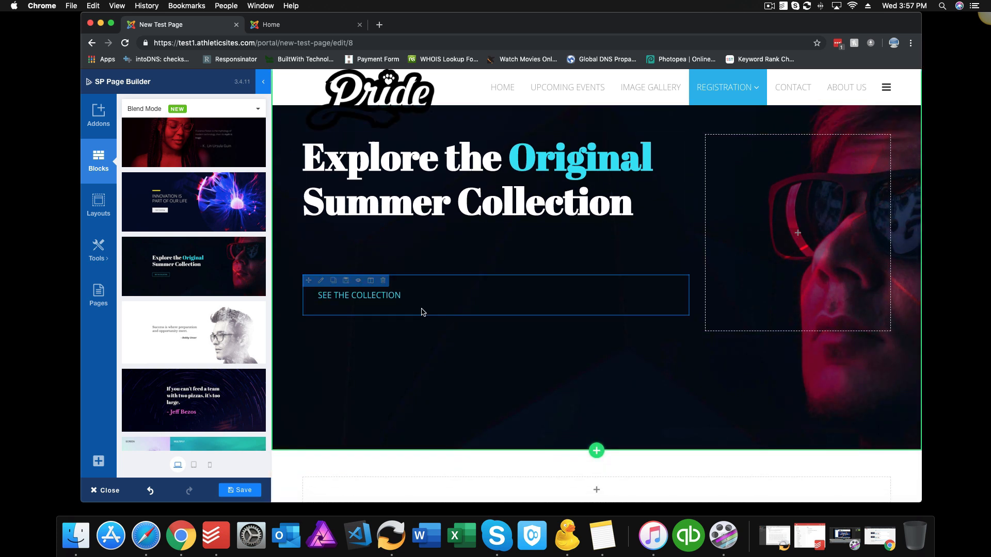
{"action": "left_click", "coordinate": [258, 108]}
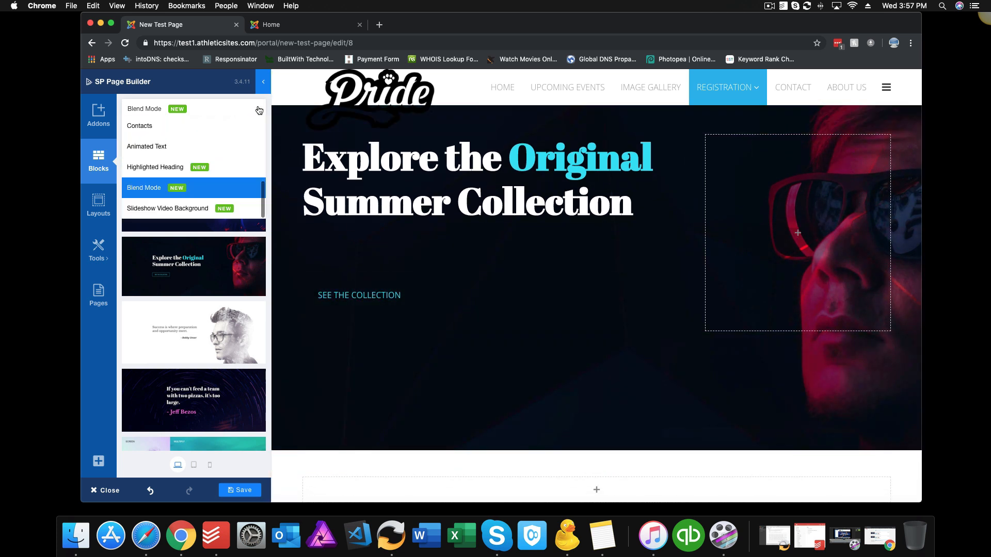
{"action": "left_click", "coordinate": [187, 208]}
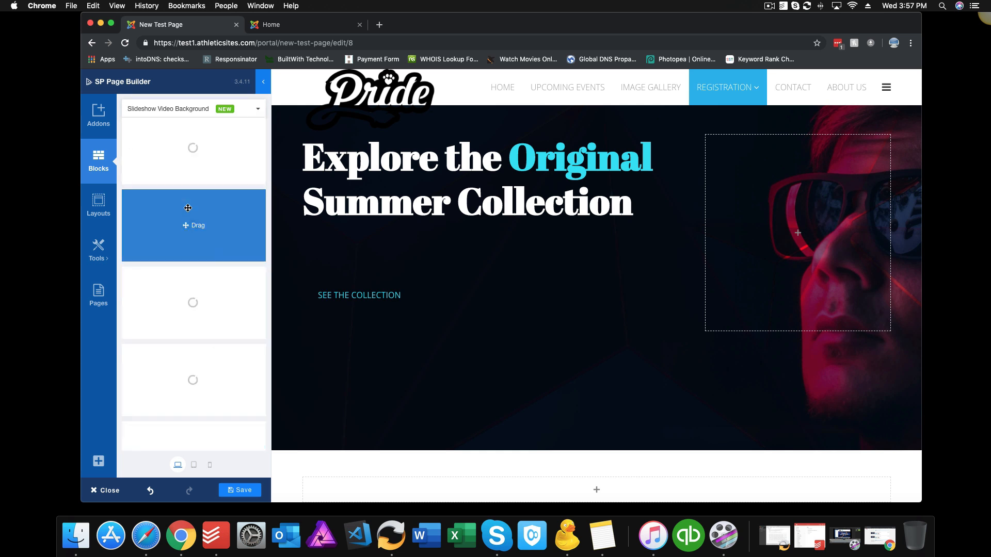
Step: Delete the stray empty section and the Explore the Original hero row
{"action": "left_click_drag", "start_coordinate": [368, 86], "coordinate": [367, 88]}
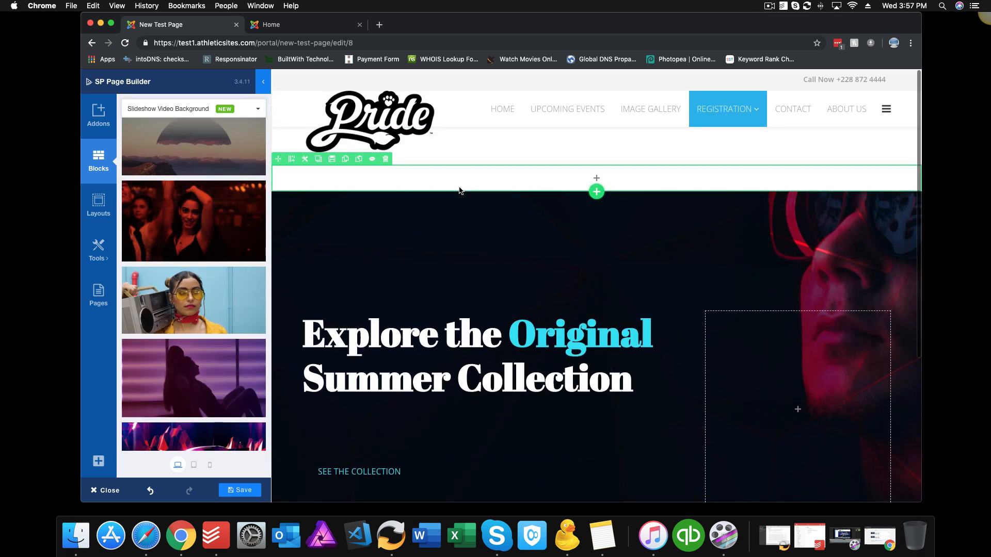
{"action": "left_click", "coordinate": [385, 162]}
{"action": "left_click", "coordinate": [587, 100]}
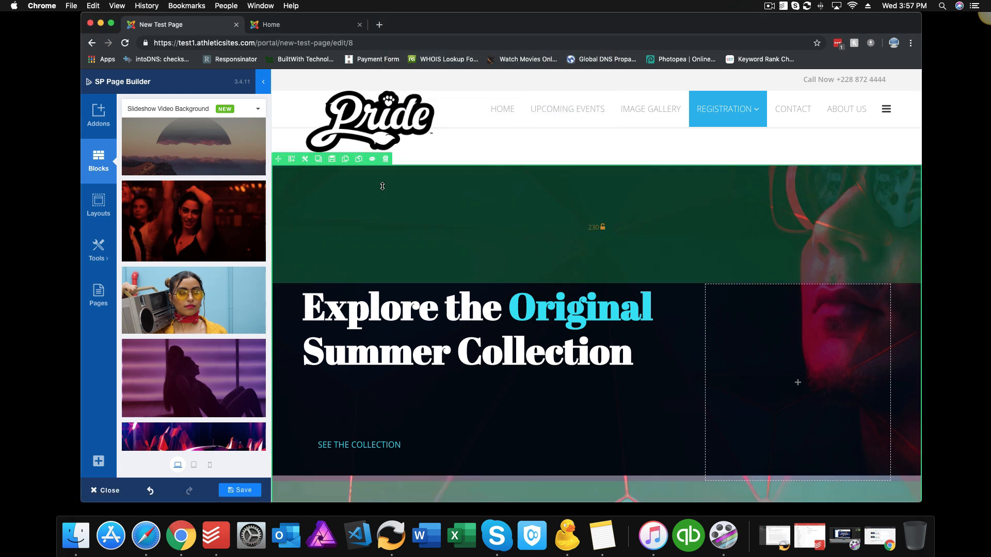
{"action": "left_click", "coordinate": [385, 159]}
{"action": "left_click", "coordinate": [589, 101]}
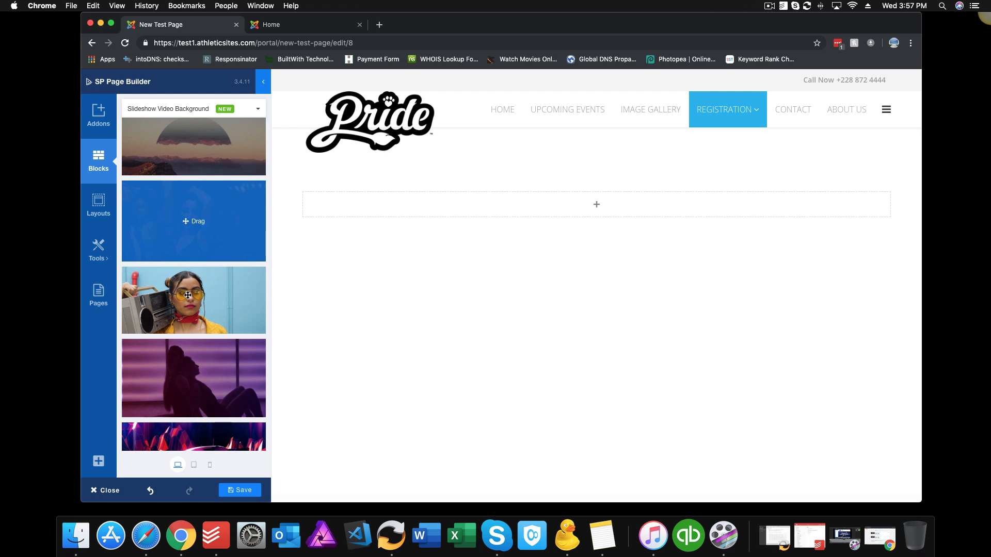
Step: Place the boombox slideshow block showing 2019 Summer Collection on the page
{"action": "left_click_drag", "start_coordinate": [187, 295], "coordinate": [476, 205]}
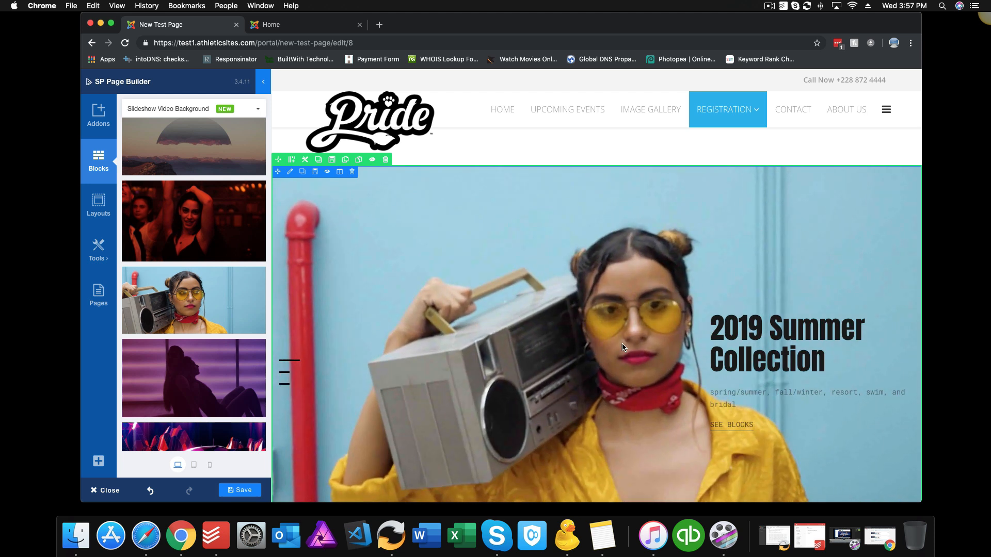
{"action": "scroll", "coordinate": [622, 344], "scroll_direction": "down", "scroll_amount": 3}
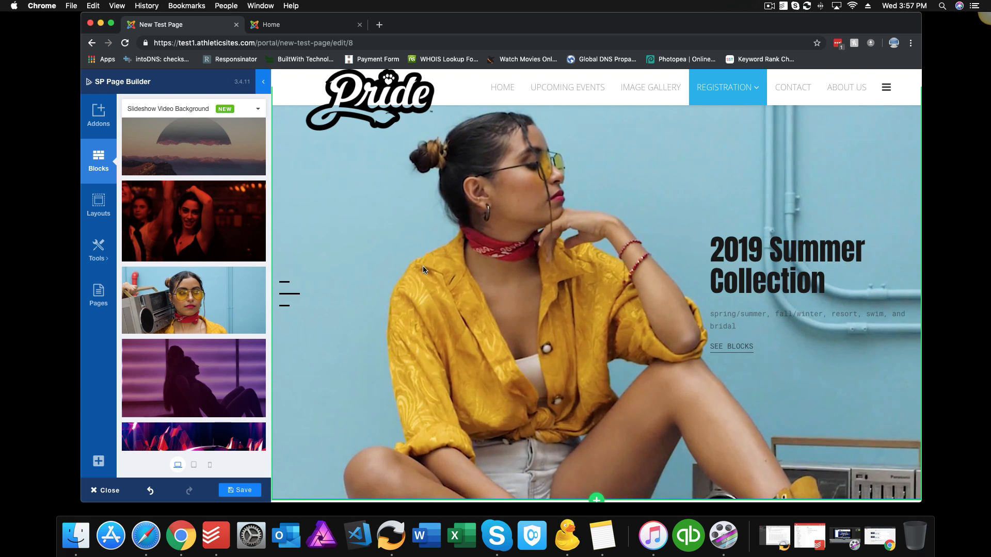
{"action": "scroll", "coordinate": [423, 265], "scroll_direction": "up", "scroll_amount": 3}
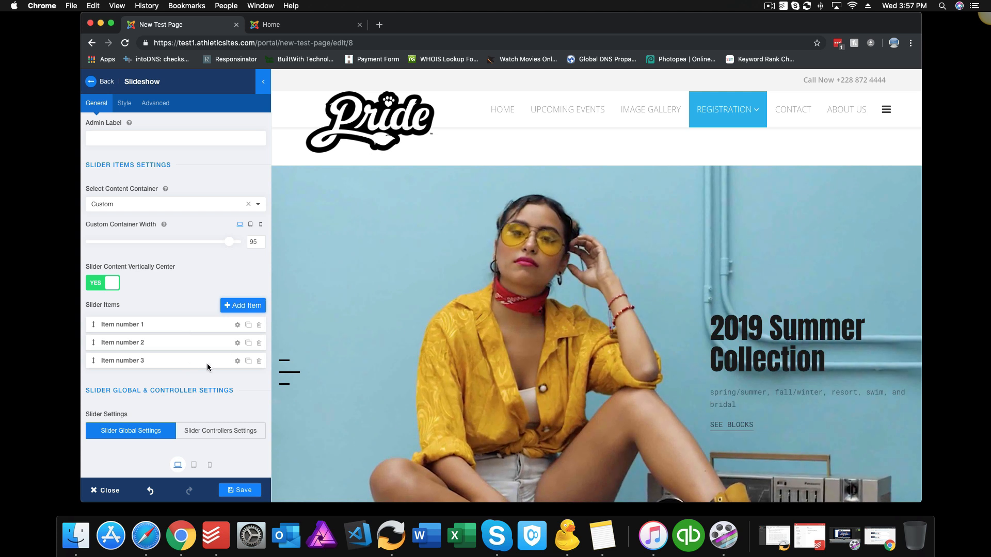
Step: Open the first slide's settings and review its content items
{"action": "left_click", "coordinate": [207, 324]}
{"action": "scroll", "coordinate": [201, 324], "scroll_direction": "down", "scroll_amount": 4}
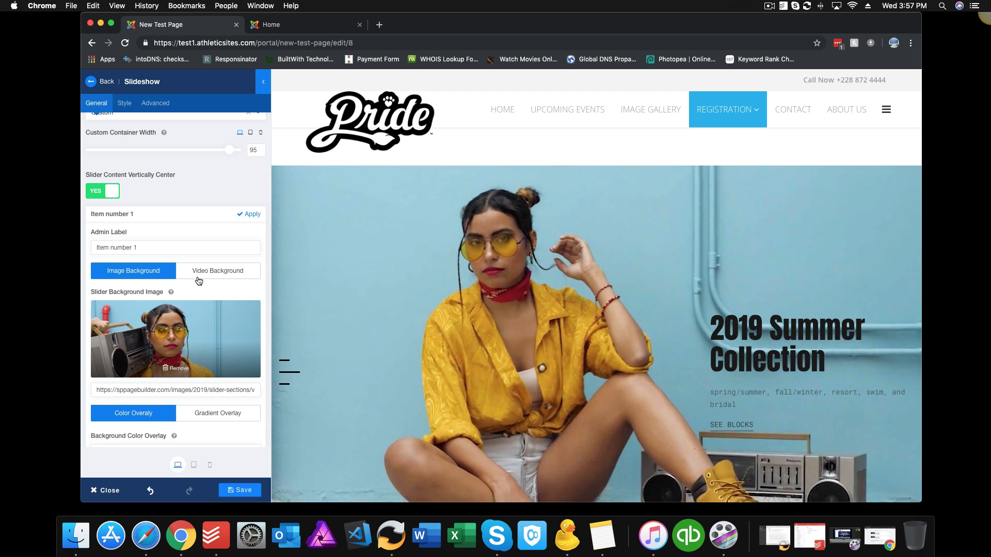
{"action": "scroll", "coordinate": [193, 325], "scroll_direction": "down", "scroll_amount": 2}
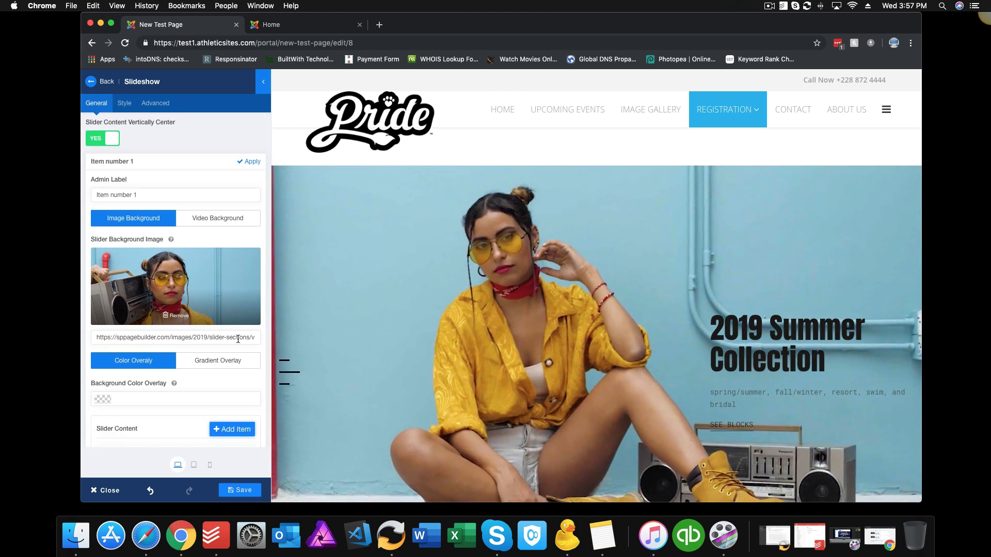
{"action": "scroll", "coordinate": [237, 343], "scroll_direction": "down", "scroll_amount": 3}
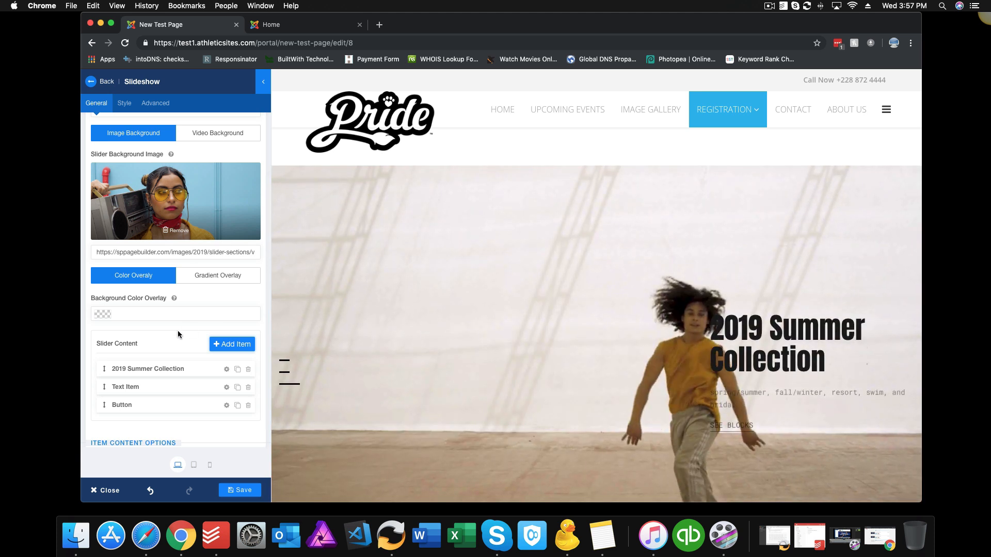
{"action": "scroll", "coordinate": [177, 330], "scroll_direction": "down", "scroll_amount": 2}
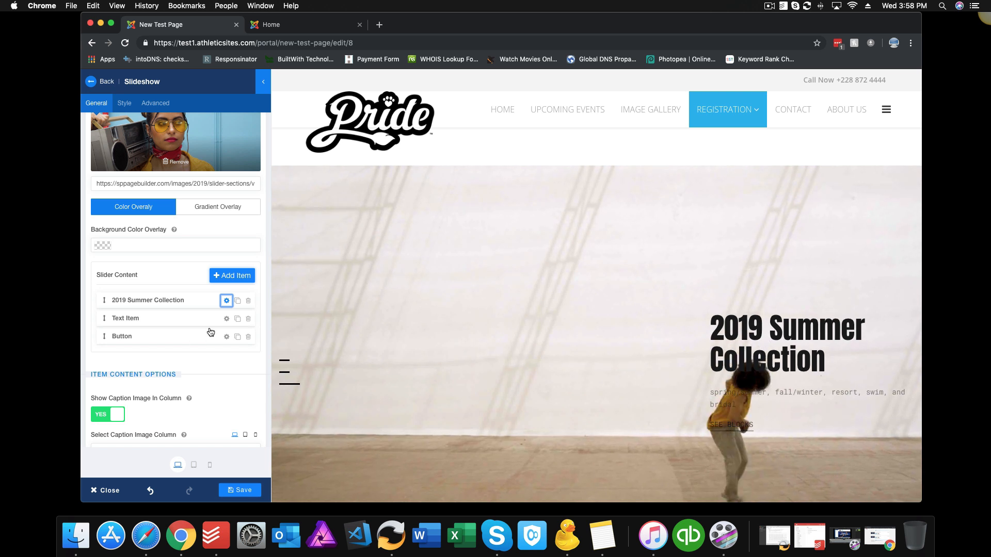
Step: Review the 2019 Summer Collection heading's style settings and apply the first slide
{"action": "left_click", "coordinate": [225, 302]}
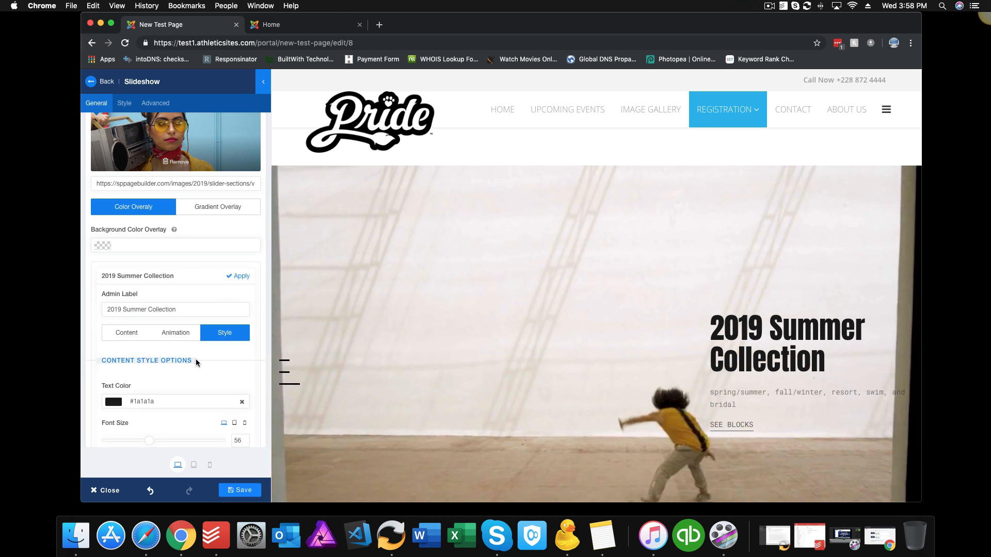
{"action": "scroll", "coordinate": [196, 358], "scroll_direction": "down", "scroll_amount": 3}
{"action": "scroll", "coordinate": [196, 358], "scroll_direction": "down", "scroll_amount": 4}
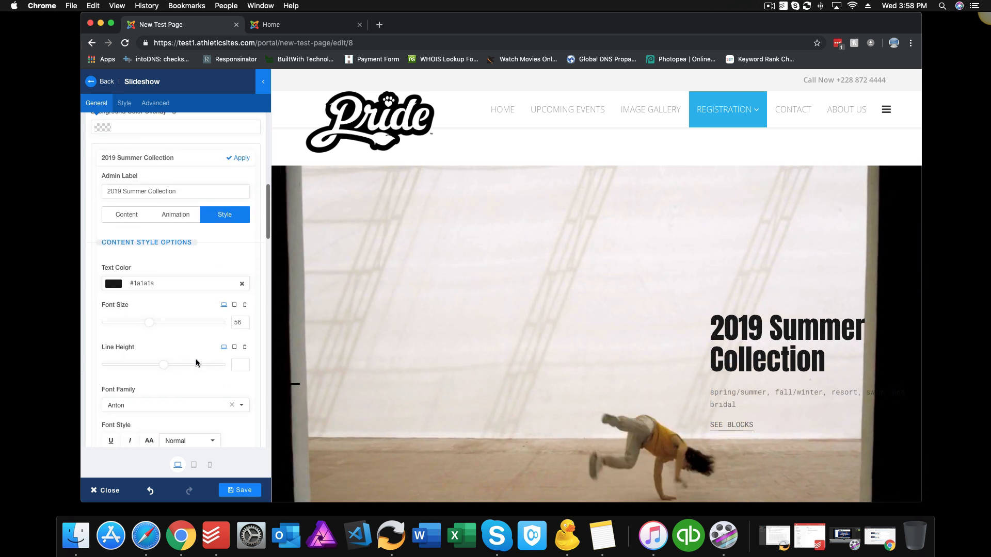
{"action": "scroll", "coordinate": [196, 358], "scroll_direction": "down", "scroll_amount": 12}
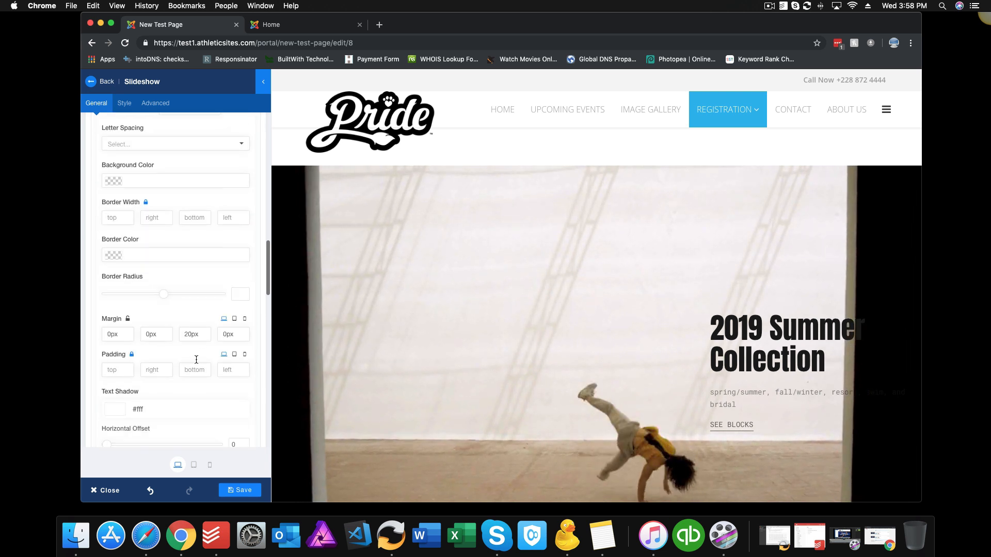
{"action": "scroll", "coordinate": [196, 358], "scroll_direction": "down", "scroll_amount": 5}
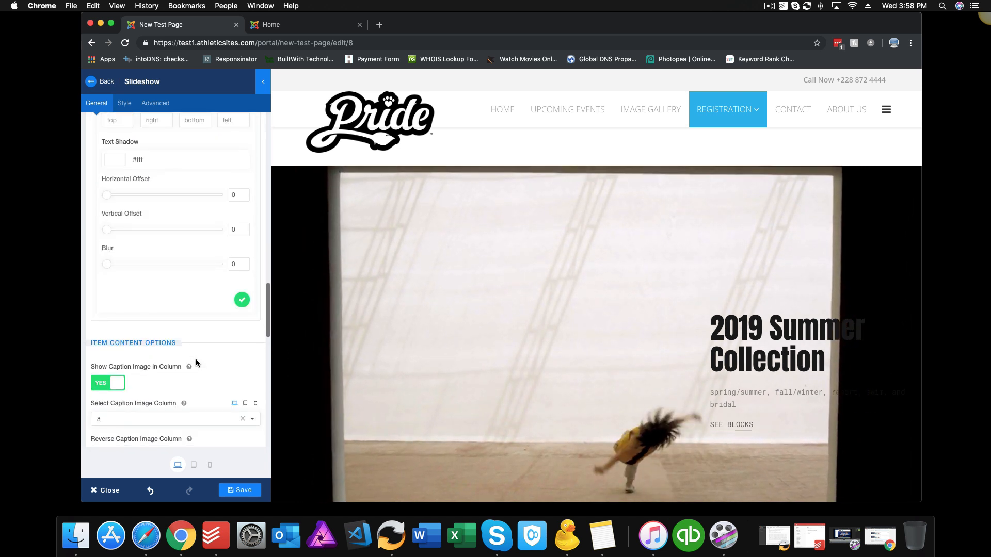
{"action": "left_click", "coordinate": [243, 301]}
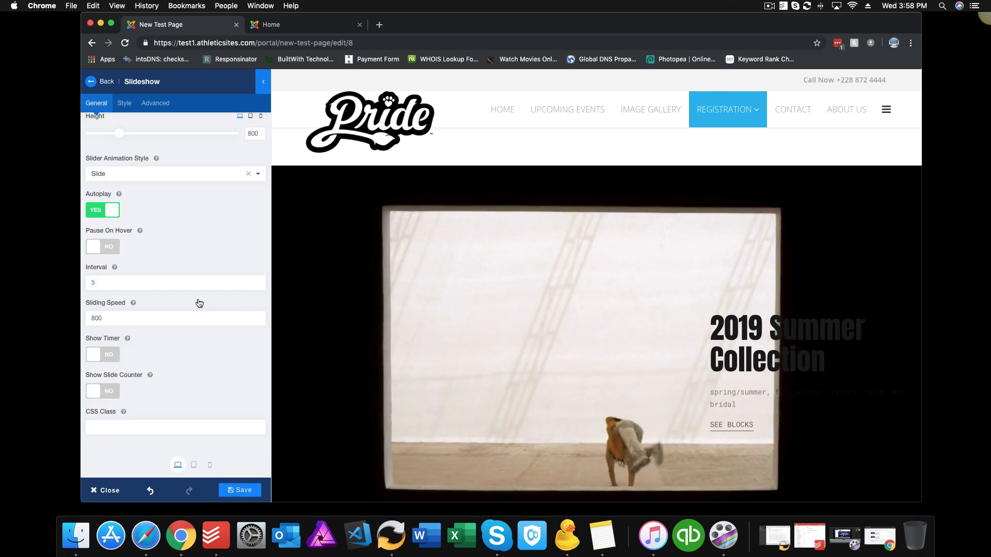
{"action": "scroll", "coordinate": [191, 282], "scroll_direction": "up", "scroll_amount": 2}
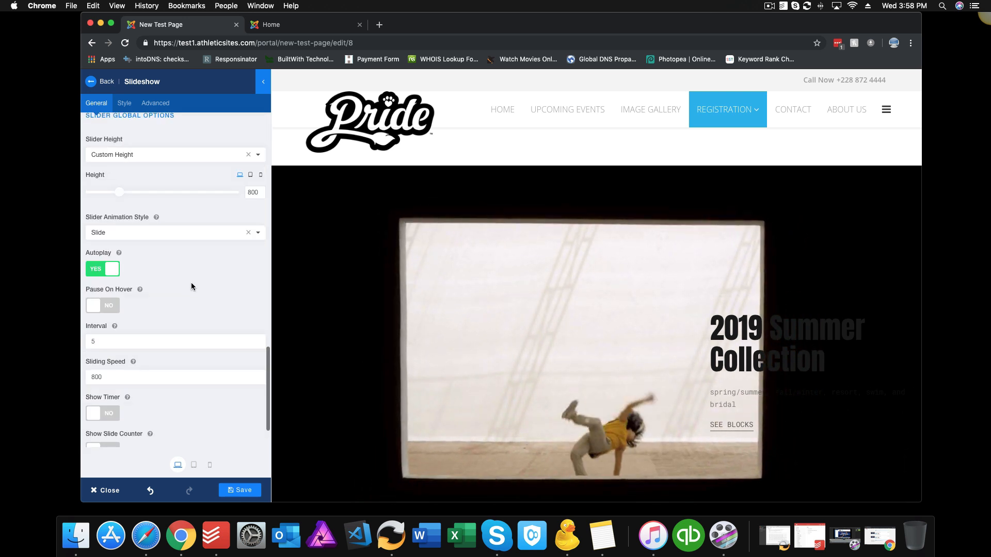
{"action": "scroll", "coordinate": [187, 283], "scroll_direction": "up", "scroll_amount": 5}
{"action": "scroll", "coordinate": [183, 252], "scroll_direction": "up", "scroll_amount": 6}
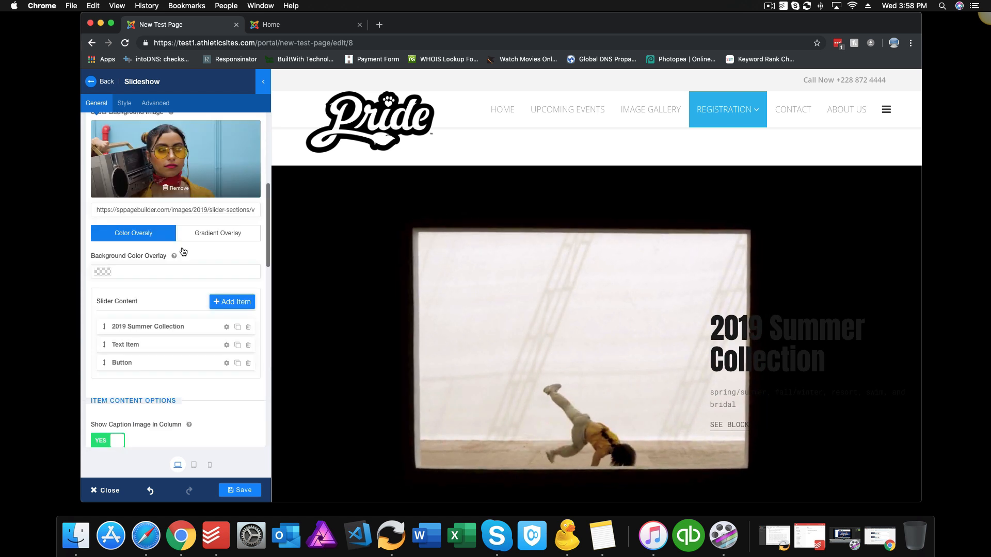
{"action": "scroll", "coordinate": [182, 253], "scroll_direction": "up", "scroll_amount": 8}
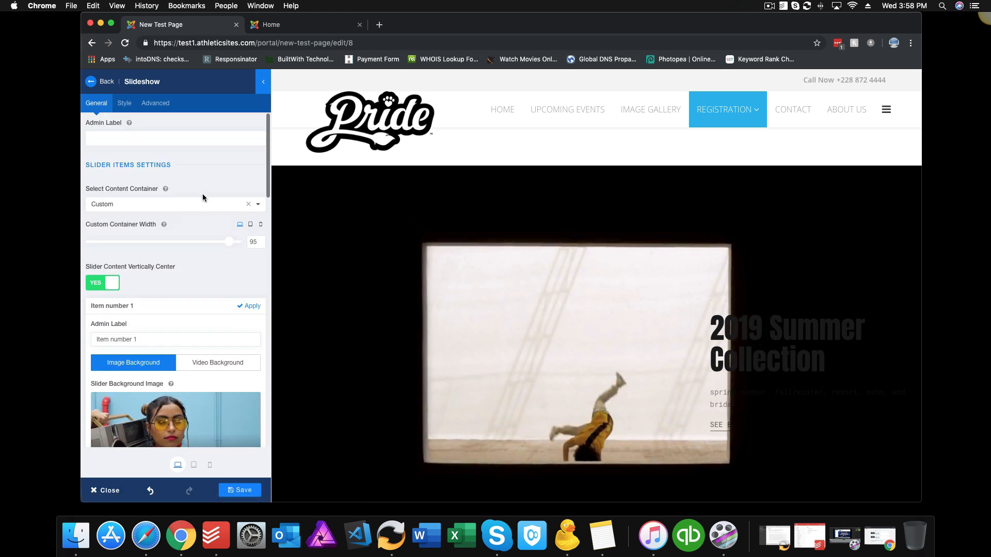
{"action": "left_click", "coordinate": [250, 307]}
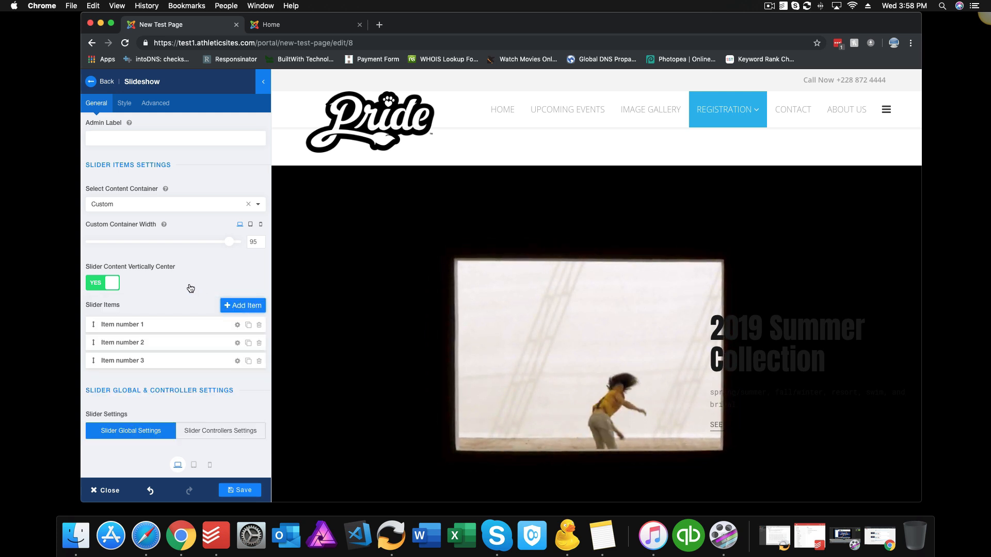
Step: Add a fourth, empty item under Slider Items
{"action": "left_click", "coordinate": [169, 321]}
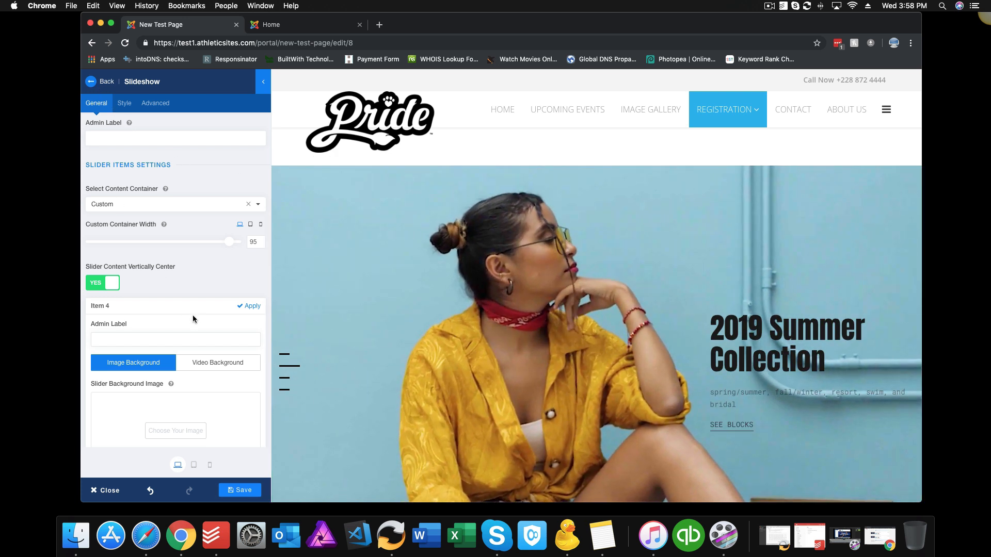
{"action": "scroll", "coordinate": [192, 315], "scroll_direction": "down", "scroll_amount": 5}
{"action": "scroll", "coordinate": [189, 314], "scroll_direction": "down", "scroll_amount": 10}
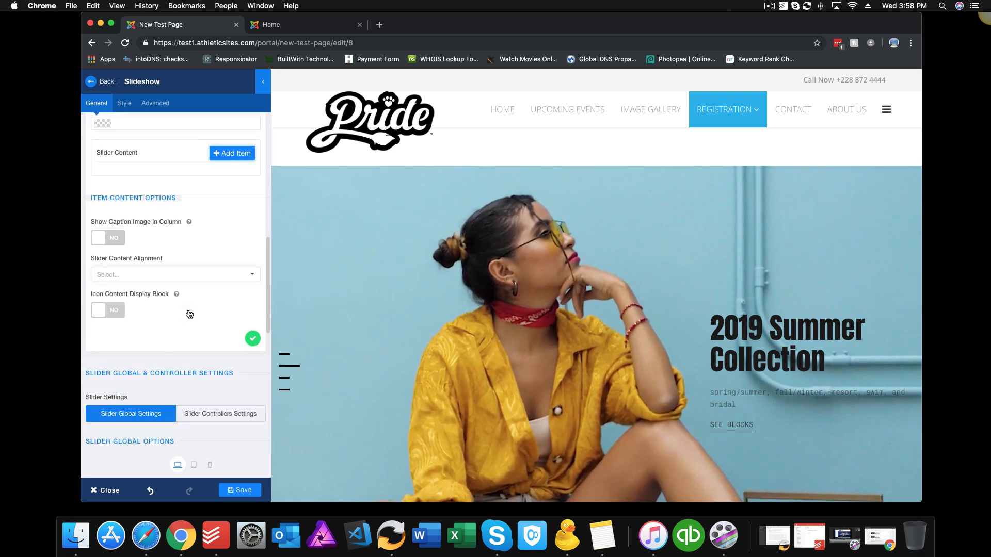
{"action": "scroll", "coordinate": [189, 314], "scroll_direction": "down", "scroll_amount": 13}
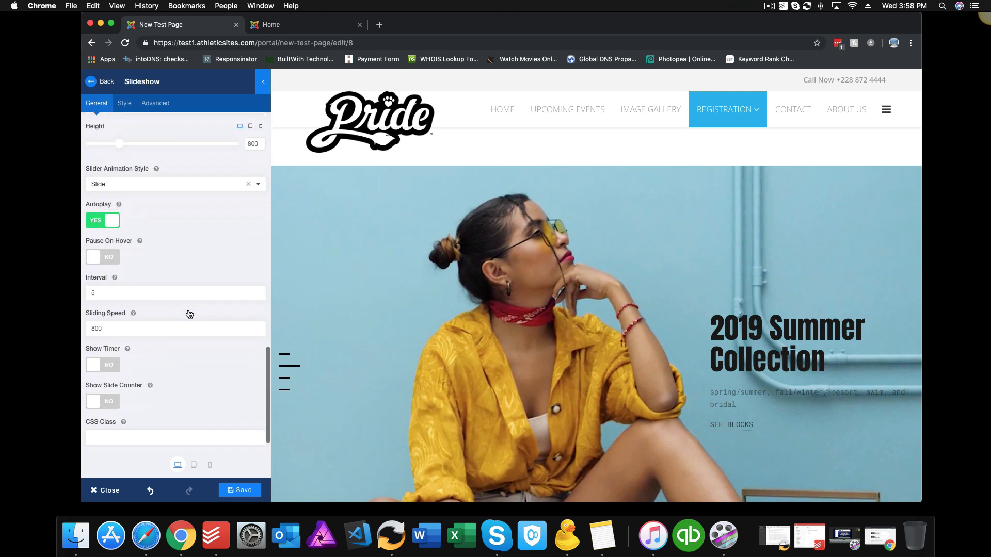
{"action": "scroll", "coordinate": [189, 315], "scroll_direction": "down", "scroll_amount": 1}
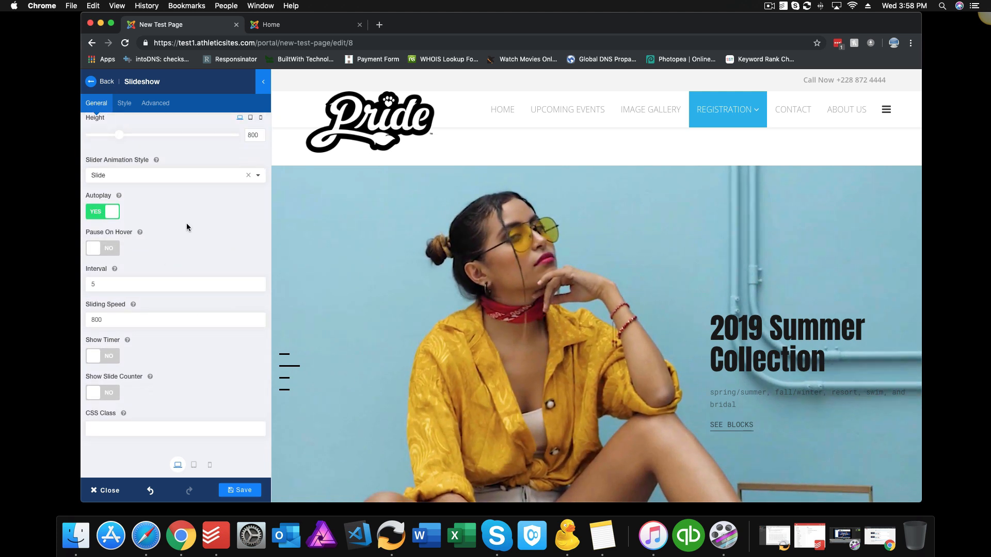
{"action": "left_click", "coordinate": [258, 178]}
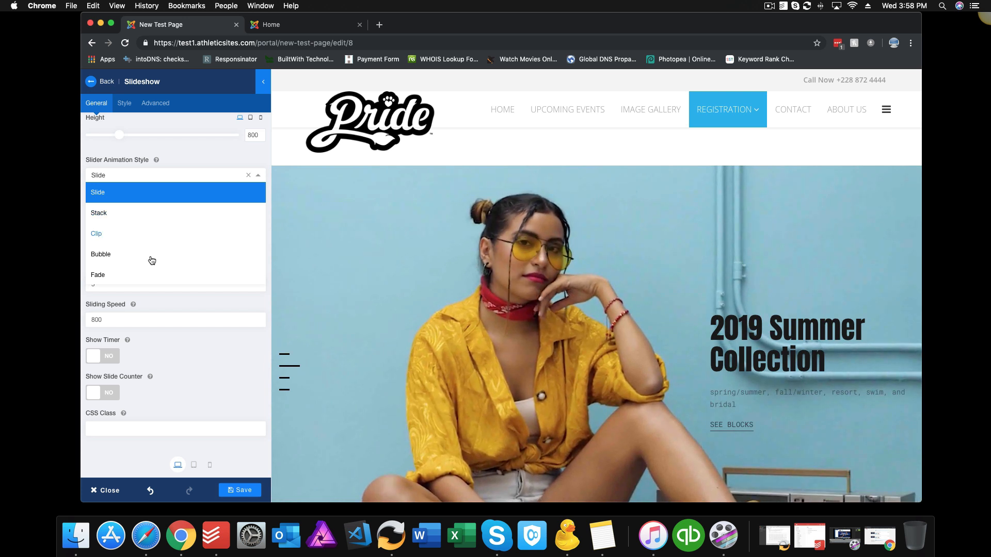
{"action": "scroll", "coordinate": [141, 278], "scroll_direction": "down", "scroll_amount": 1}
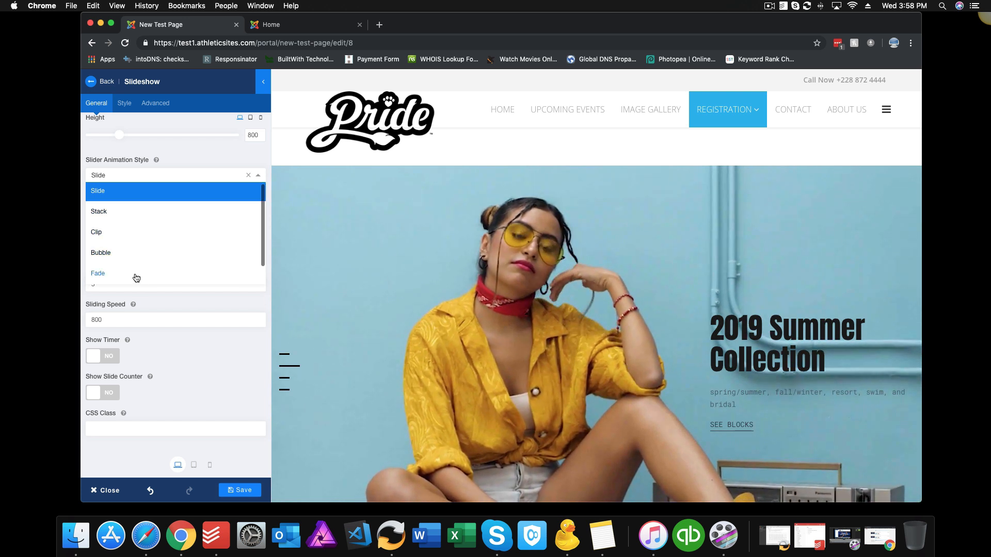
{"action": "left_click", "coordinate": [98, 273]}
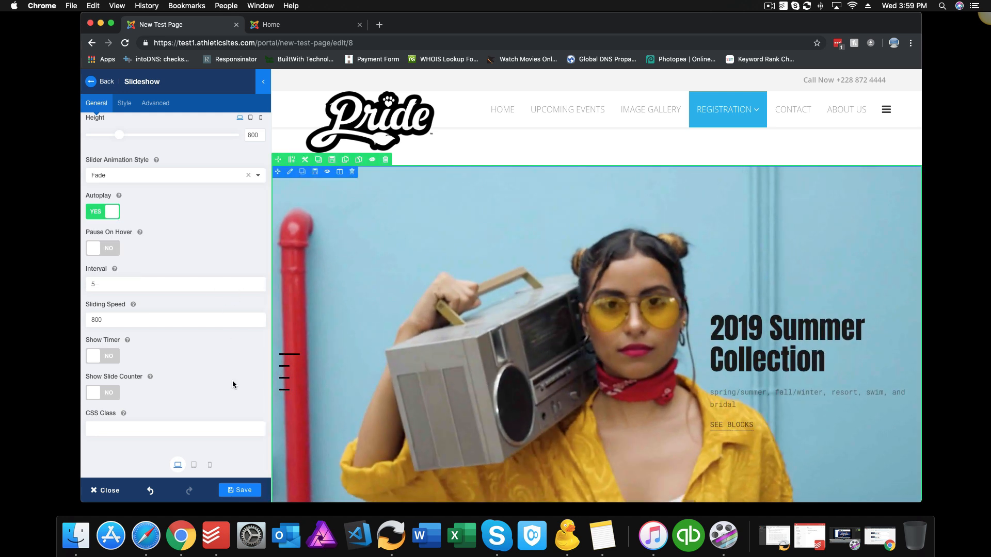
{"action": "left_click", "coordinate": [240, 490]}
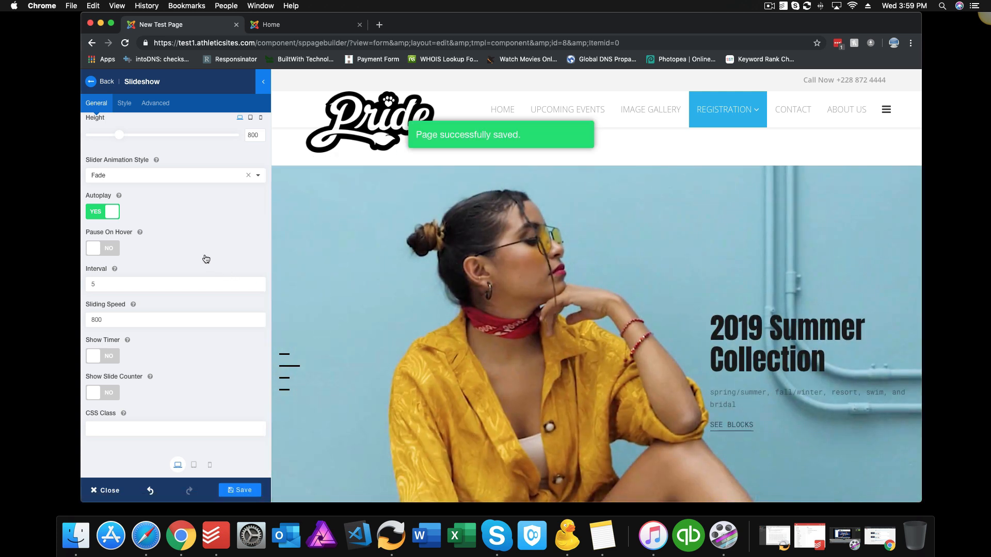
{"action": "scroll", "coordinate": [212, 252], "scroll_direction": "up", "scroll_amount": 5}
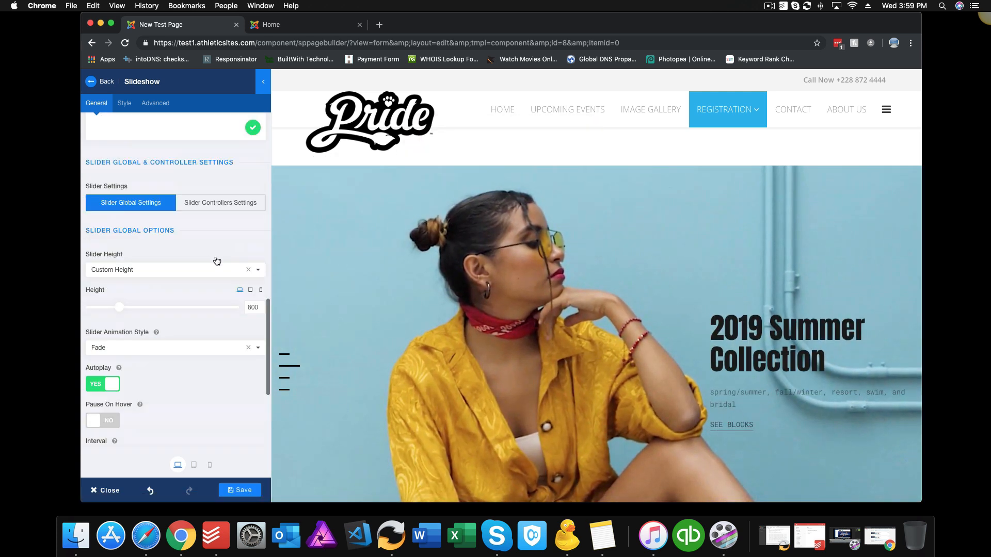
{"action": "scroll", "coordinate": [188, 224], "scroll_direction": "up", "scroll_amount": 10}
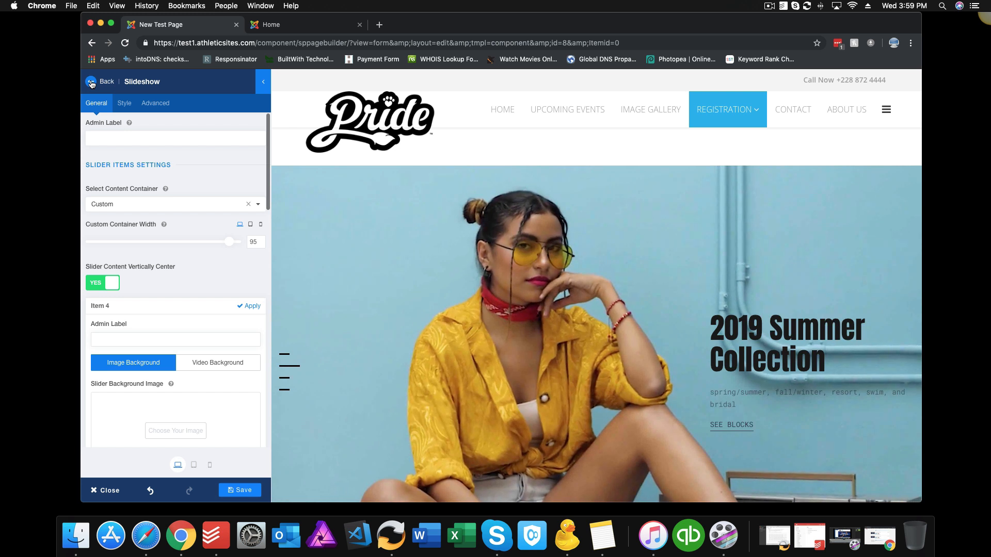
{"action": "left_click_drag", "start_coordinate": [417, 30], "coordinate": [462, 25]}
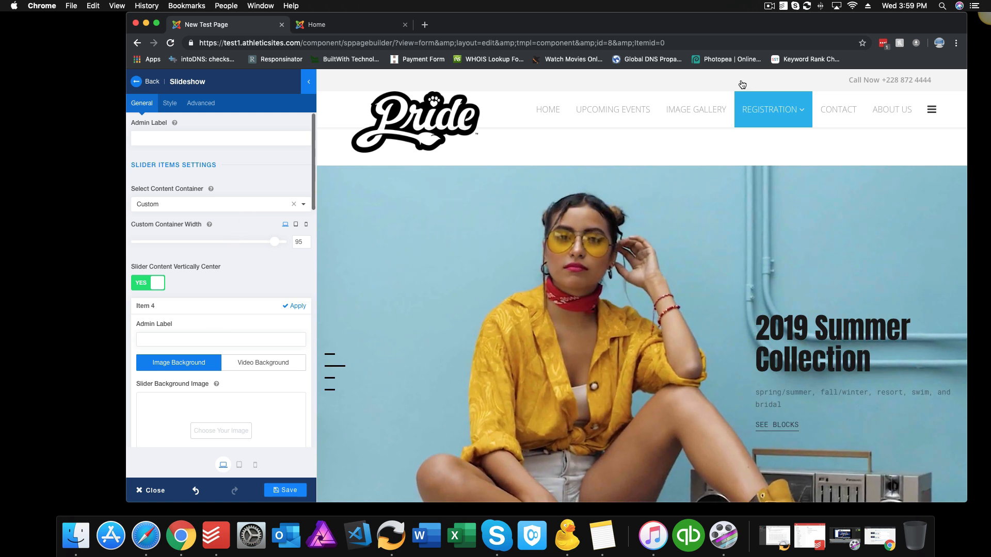
{"action": "left_click", "coordinate": [770, 6]}
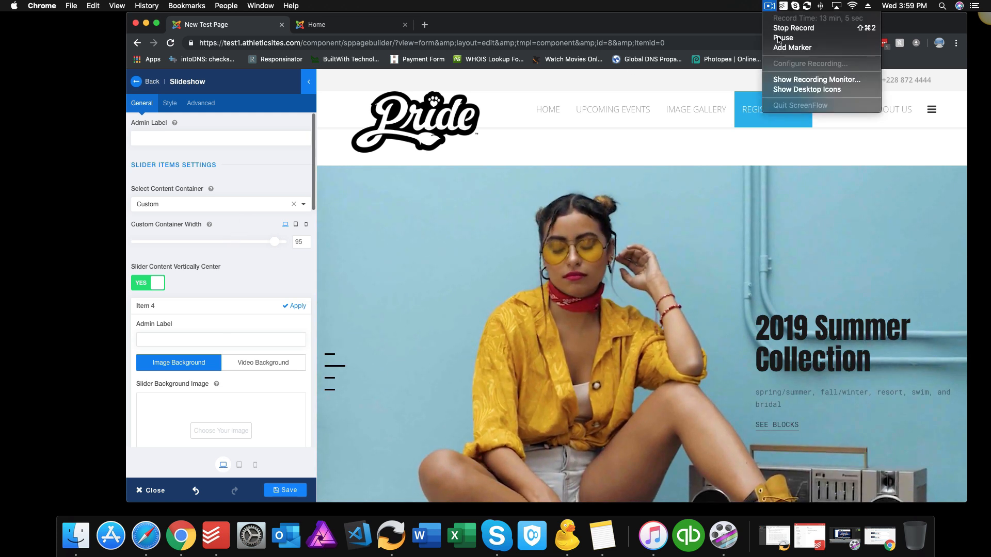
{"action": "left_click", "coordinate": [779, 38]}
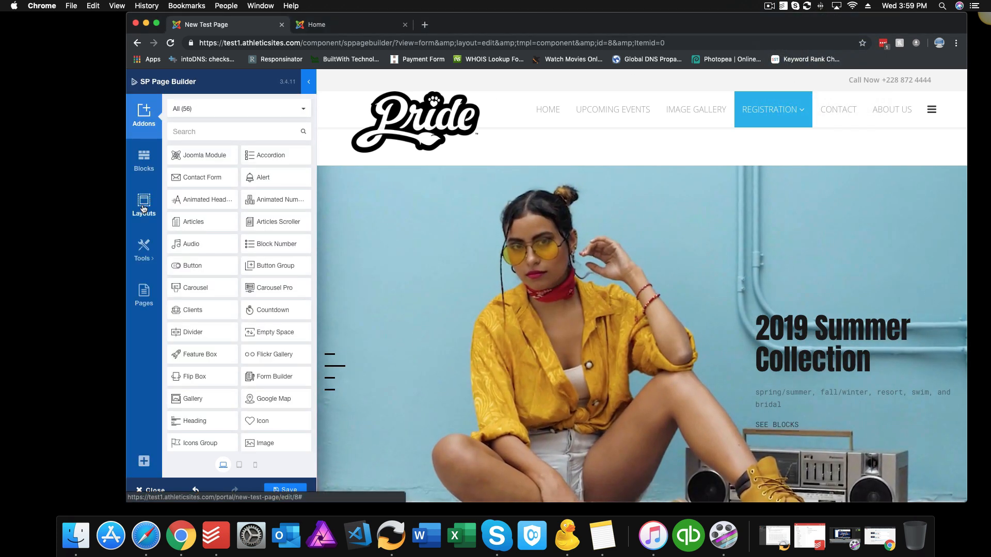
Step: Open the Layouts library and browse the layout bundles grid
{"action": "left_click", "coordinate": [144, 206]}
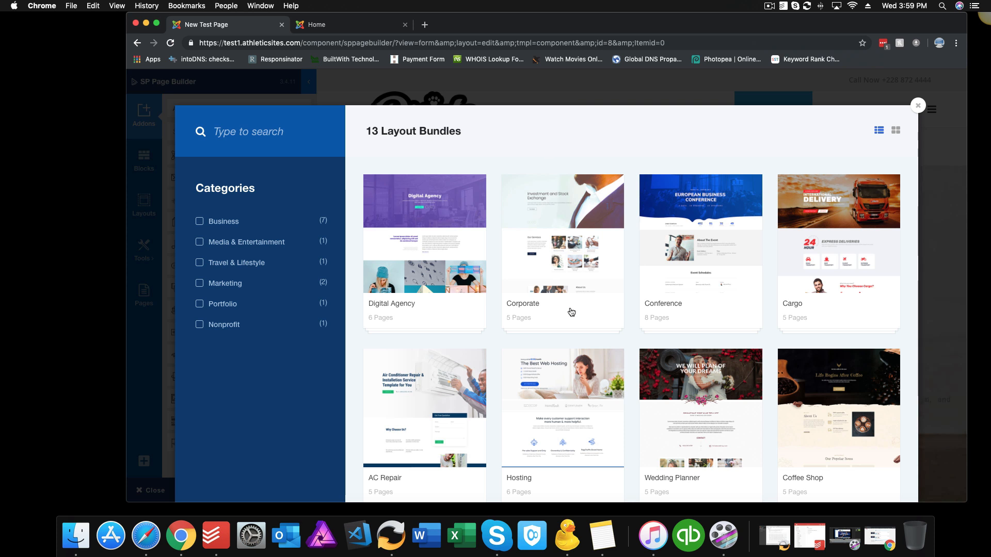
{"action": "scroll", "coordinate": [578, 325], "scroll_direction": "down", "scroll_amount": 1}
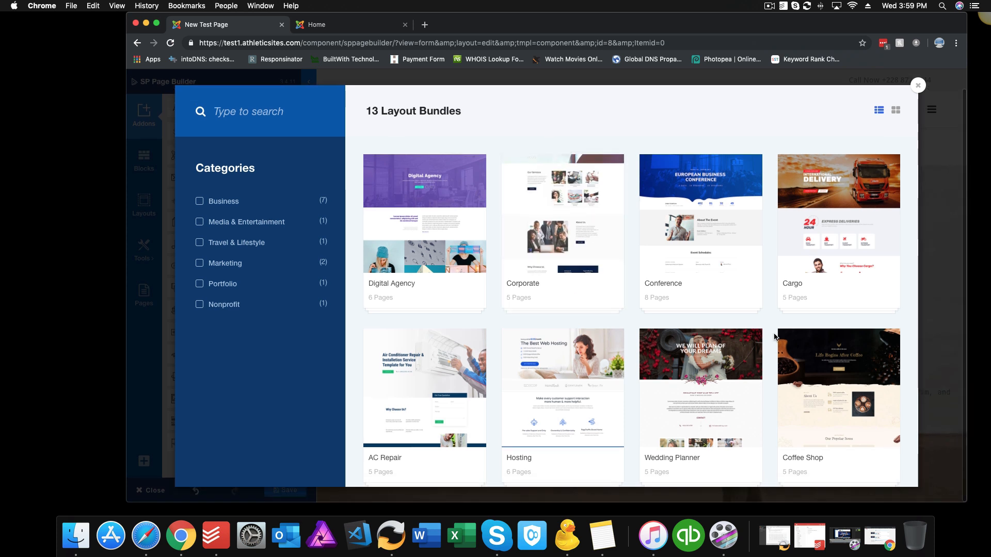
{"action": "scroll", "coordinate": [911, 325], "scroll_direction": "up", "scroll_amount": 1}
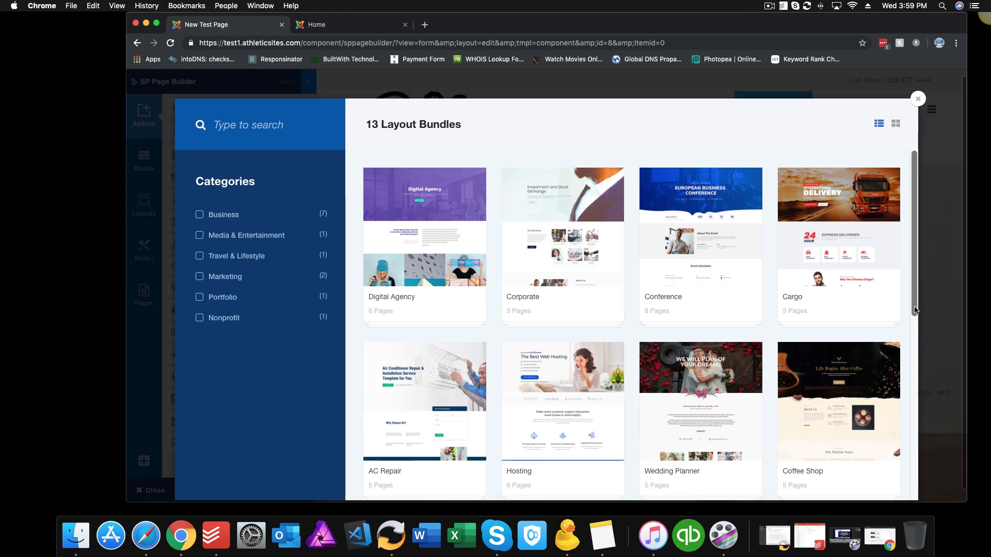
{"action": "left_click_drag", "start_coordinate": [916, 315], "coordinate": [912, 389]}
{"action": "scroll", "coordinate": [912, 388], "scroll_direction": "down", "scroll_amount": 1}
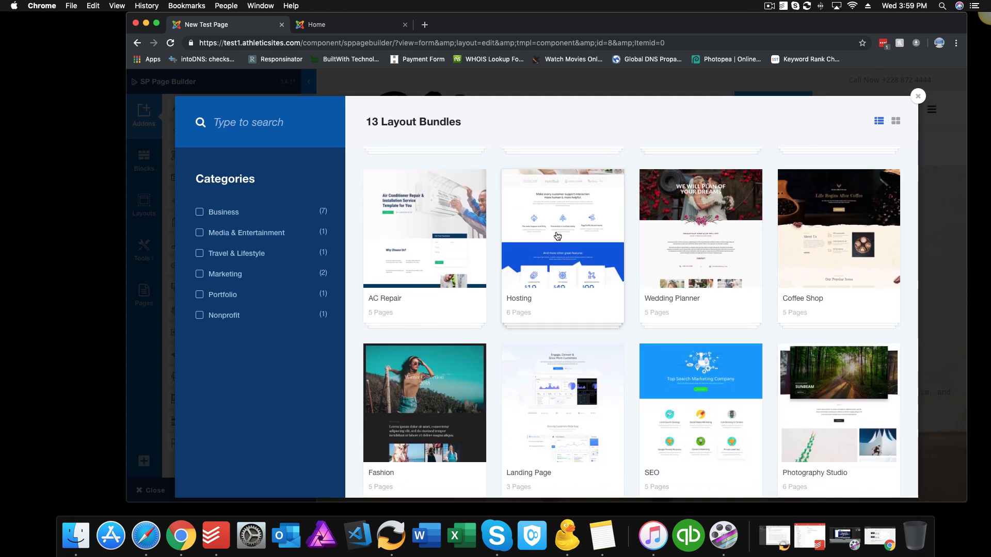
Step: Open the Hosting bundle to preview its six page layouts
{"action": "left_click", "coordinate": [557, 237]}
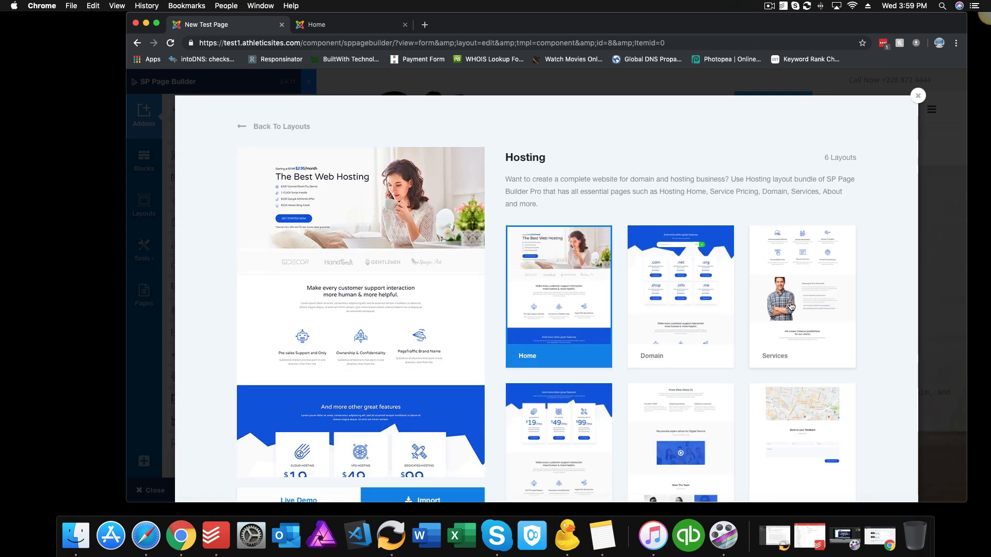
{"action": "scroll", "coordinate": [872, 276], "scroll_direction": "down", "scroll_amount": 3}
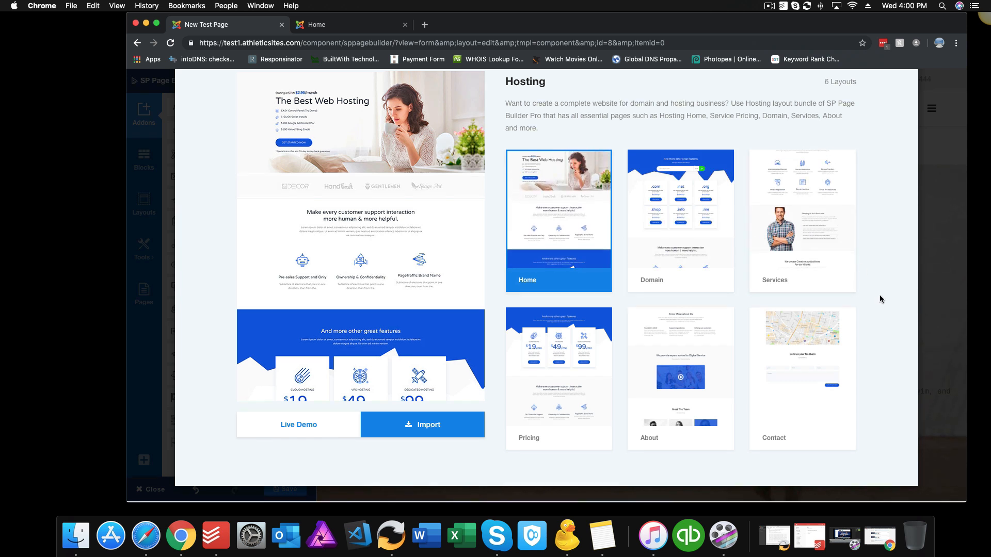
{"action": "scroll", "coordinate": [880, 299], "scroll_direction": "up", "scroll_amount": 3}
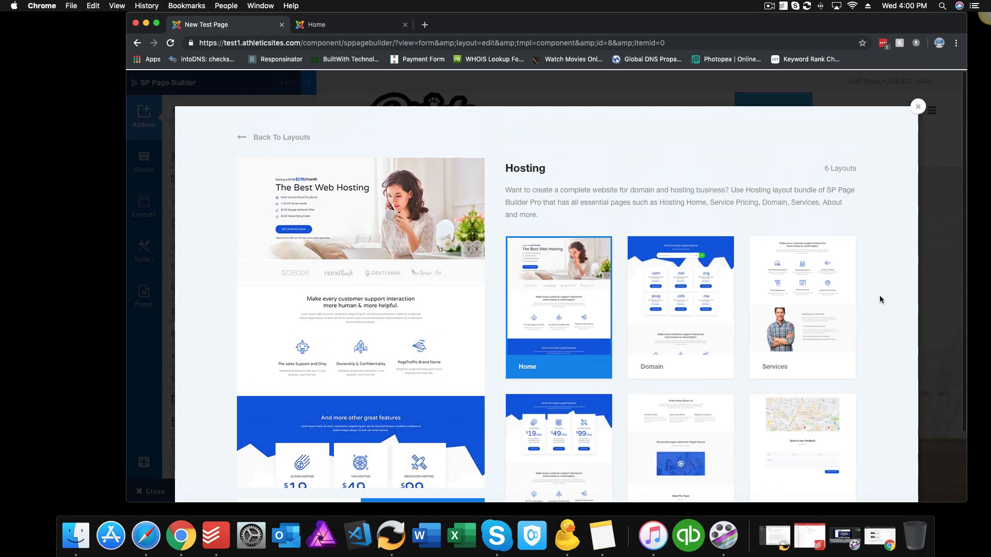
{"action": "scroll", "coordinate": [879, 295], "scroll_direction": "down", "scroll_amount": 3}
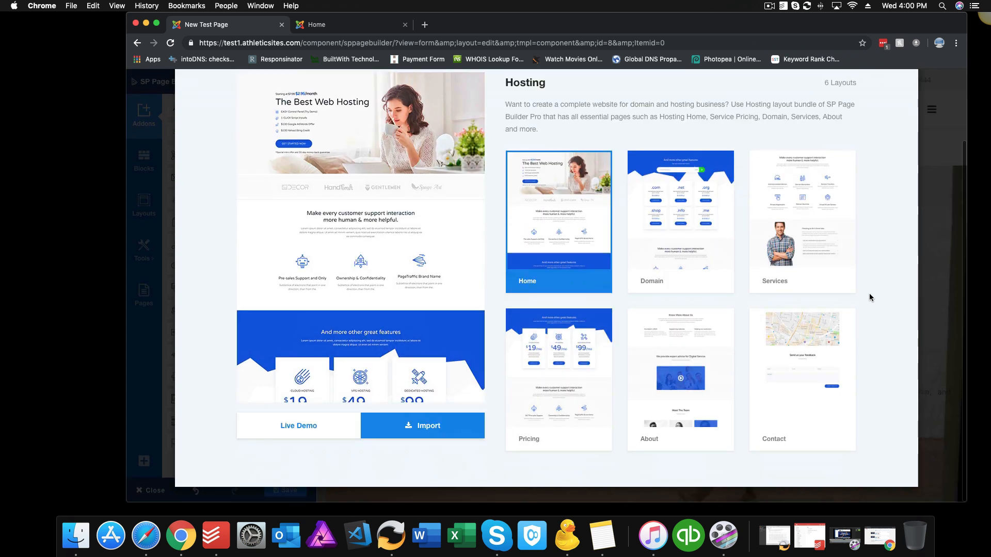
Step: Import the Hosting bundle and review the 'The Best Web Hosting' home layout at $2.95/month
{"action": "left_click", "coordinate": [437, 431]}
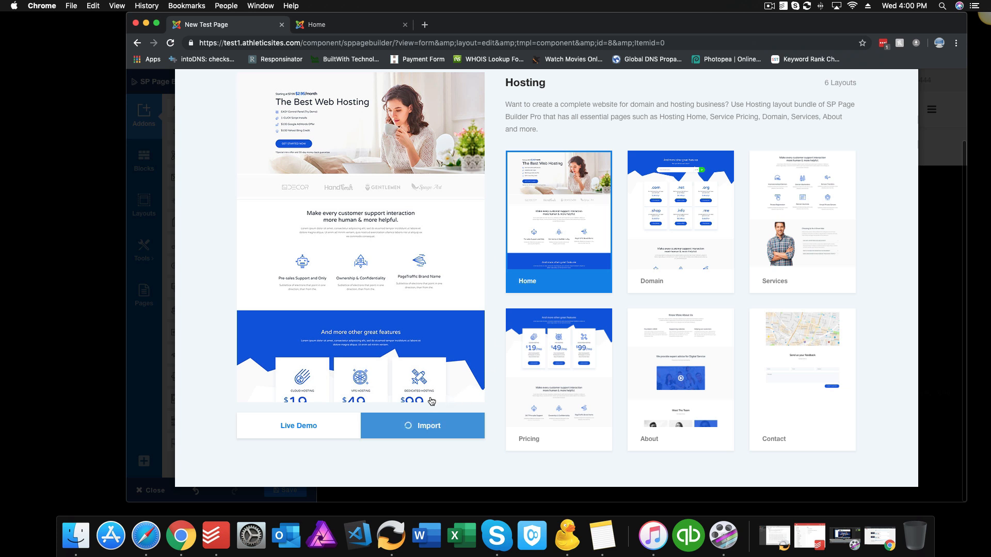
{"action": "scroll", "coordinate": [748, 386], "scroll_direction": "up", "scroll_amount": 2}
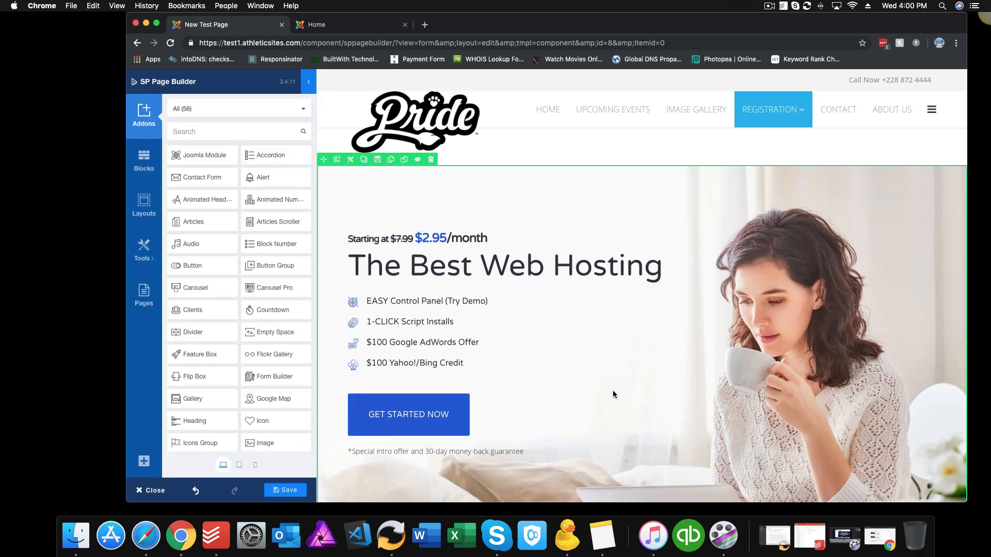
{"action": "scroll", "coordinate": [613, 395], "scroll_direction": "down", "scroll_amount": 10}
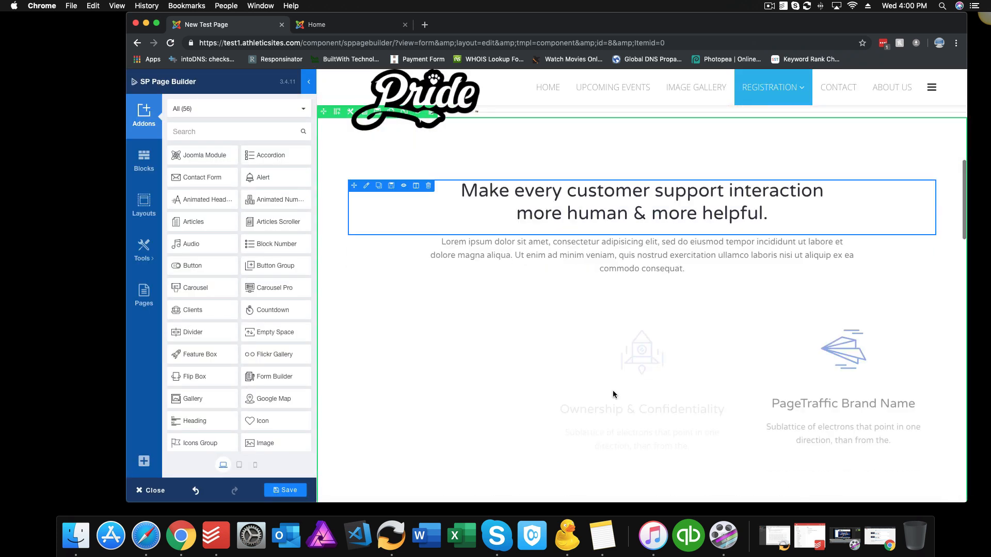
{"action": "scroll", "coordinate": [613, 395], "scroll_direction": "down", "scroll_amount": 5}
{"action": "scroll", "coordinate": [567, 309], "scroll_direction": "up", "scroll_amount": 15}
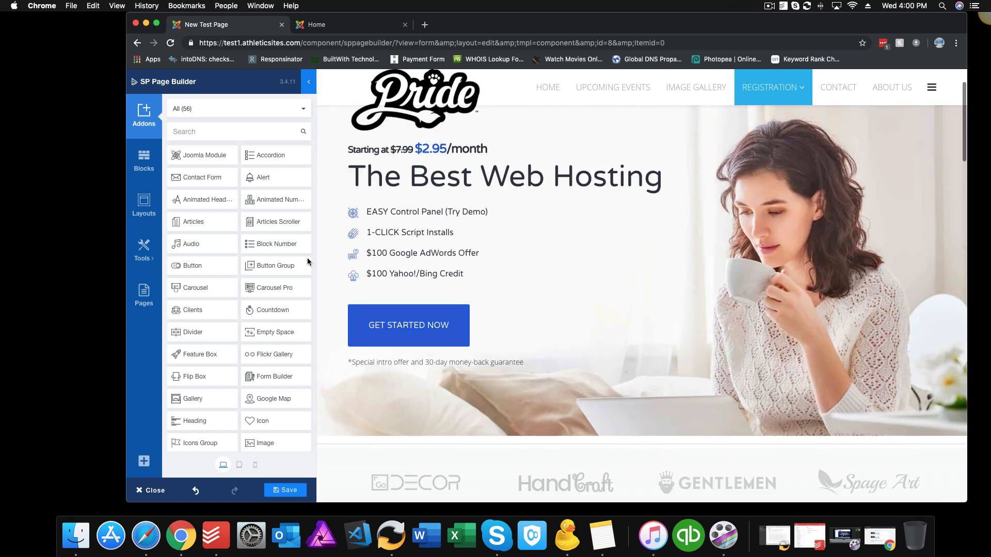
Step: Pick the Cargo bundle from the layout library and import its International Delivery layout
{"action": "left_click", "coordinate": [142, 204]}
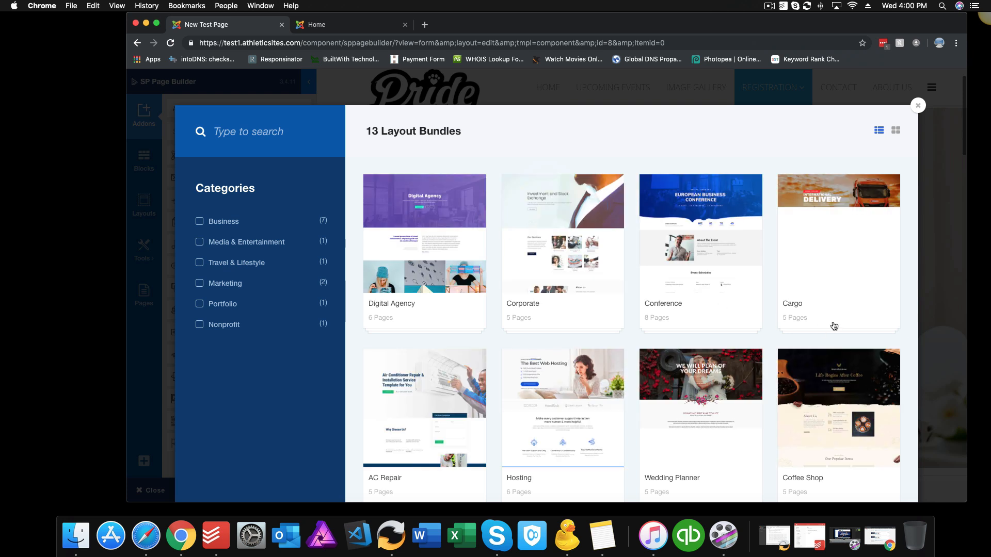
{"action": "left_click", "coordinate": [835, 257]}
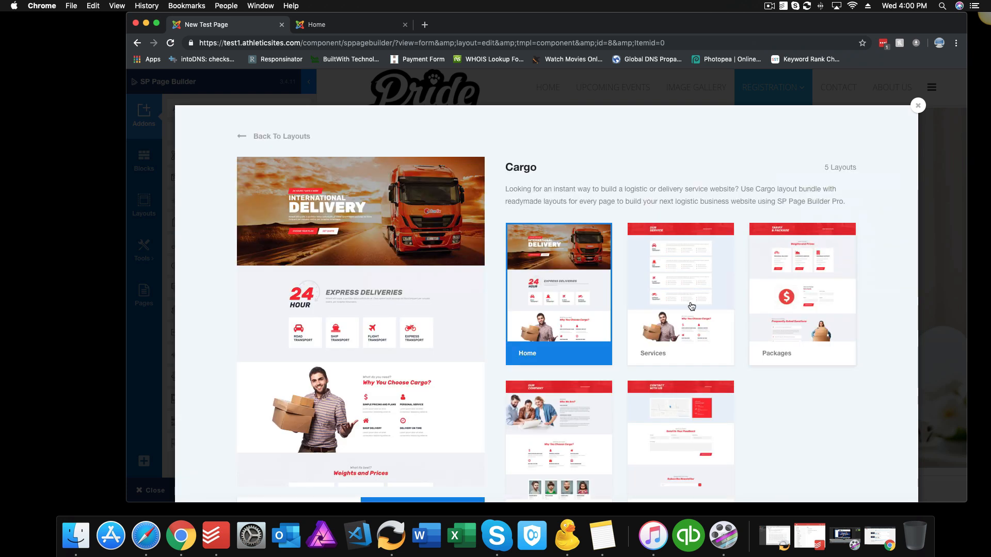
{"action": "scroll", "coordinate": [454, 453], "scroll_direction": "down", "scroll_amount": 3}
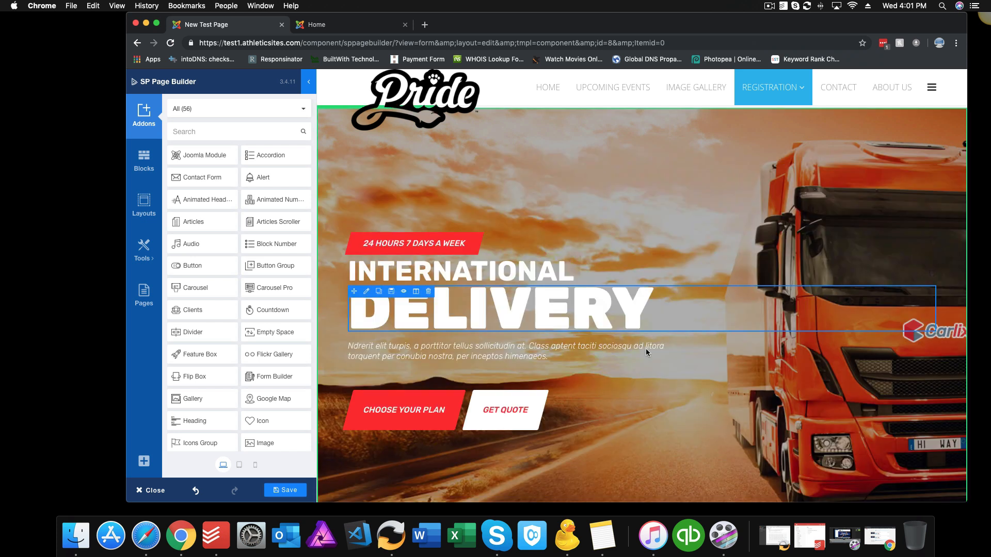
Step: Scroll through the imported cargo page to check 'Why You Choose Cargo?', 'Weights and Prices' and tracking sections
{"action": "scroll", "coordinate": [651, 355], "scroll_direction": "down", "scroll_amount": 4}
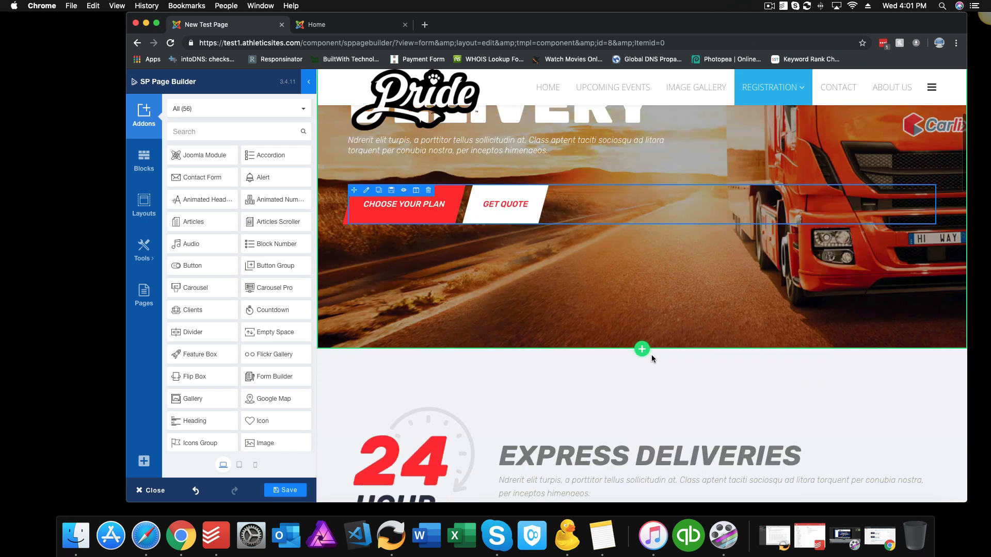
{"action": "scroll", "coordinate": [651, 355], "scroll_direction": "down", "scroll_amount": 7}
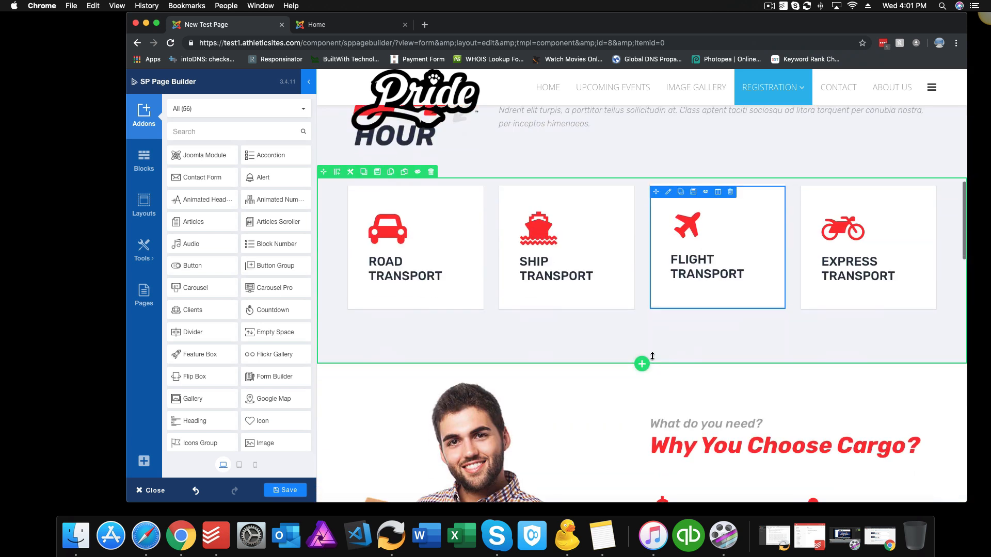
{"action": "scroll", "coordinate": [651, 356], "scroll_direction": "down", "scroll_amount": 8}
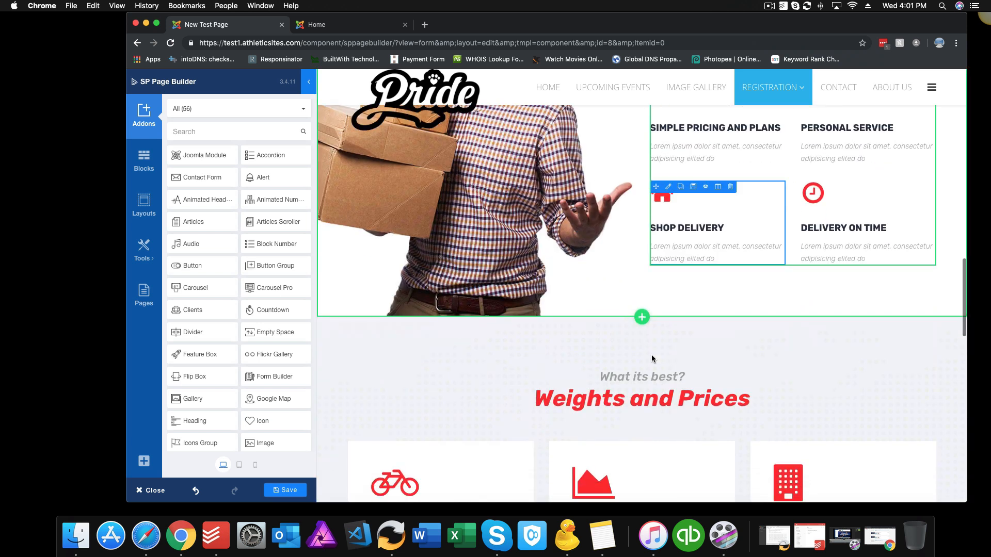
{"action": "scroll", "coordinate": [651, 354], "scroll_direction": "down", "scroll_amount": 9}
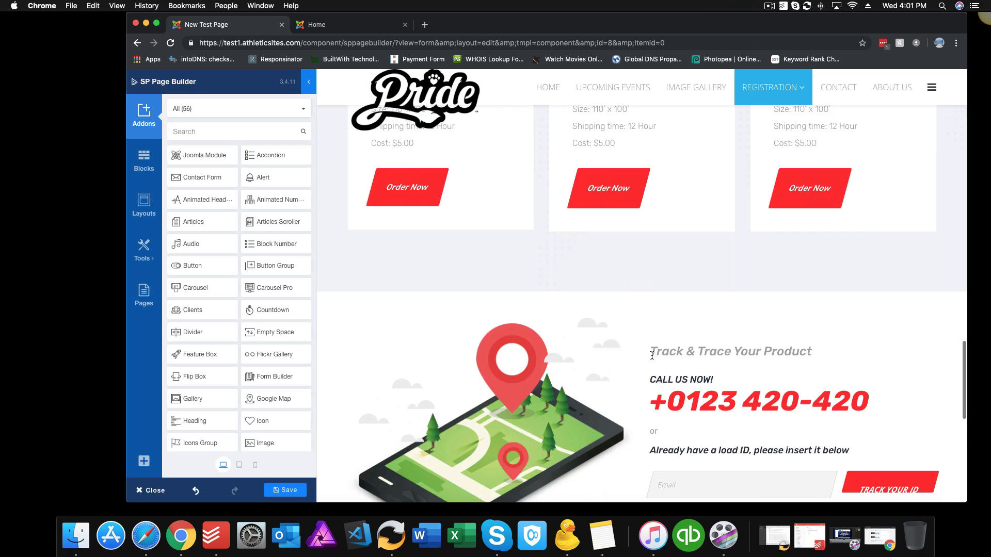
{"action": "scroll", "coordinate": [651, 355], "scroll_direction": "down", "scroll_amount": 3}
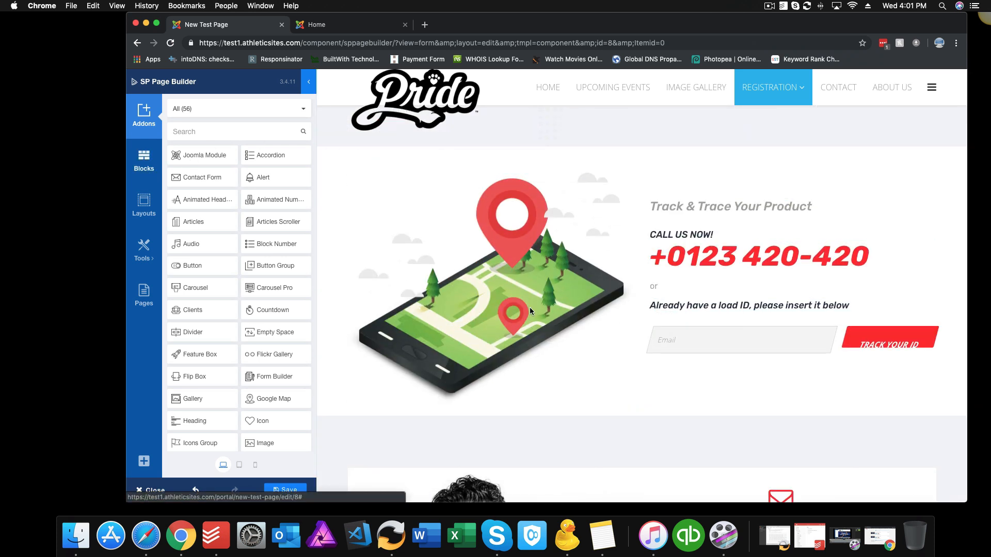
{"action": "scroll", "coordinate": [530, 310], "scroll_direction": "down", "scroll_amount": 5}
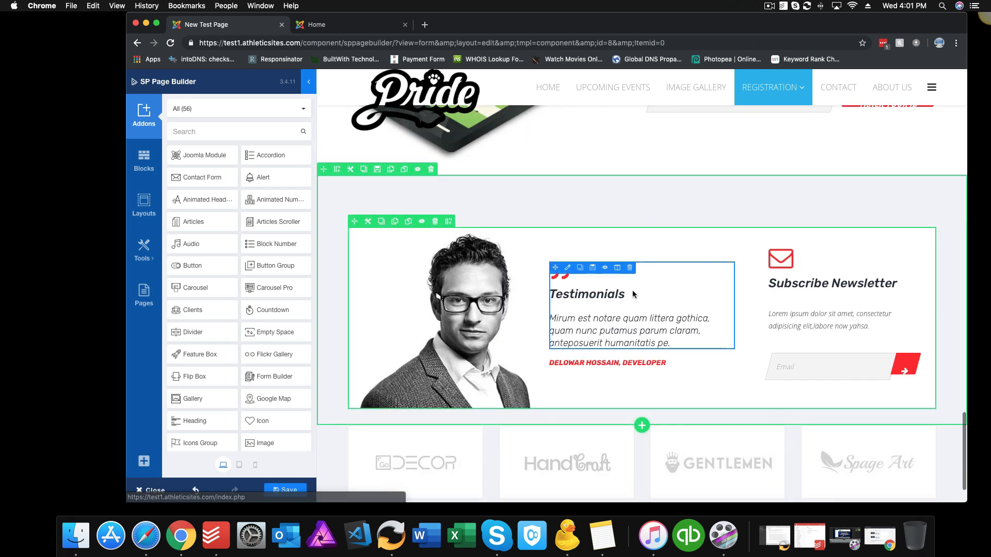
{"action": "scroll", "coordinate": [522, 287], "scroll_direction": "up", "scroll_amount": 10}
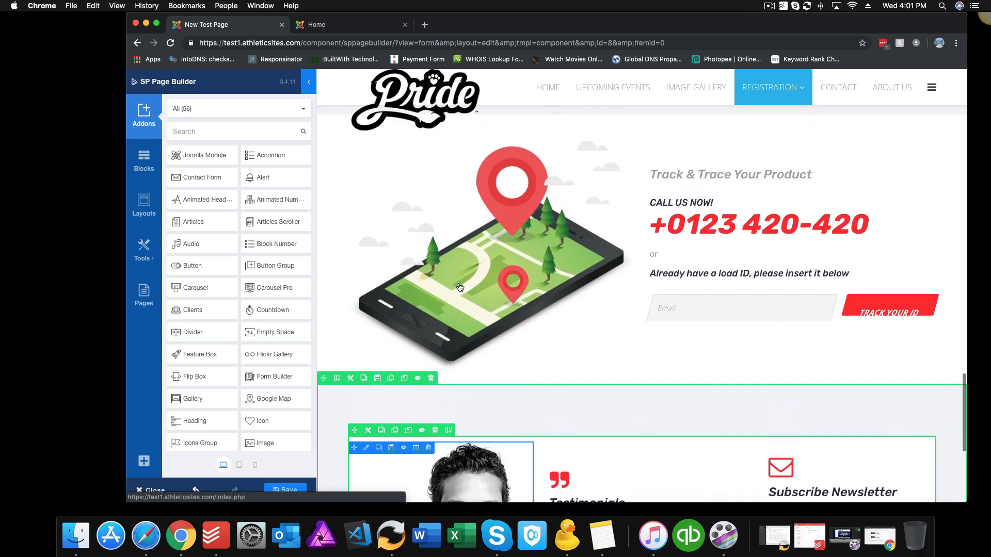
{"action": "scroll", "coordinate": [666, 232], "scroll_direction": "up", "scroll_amount": 8}
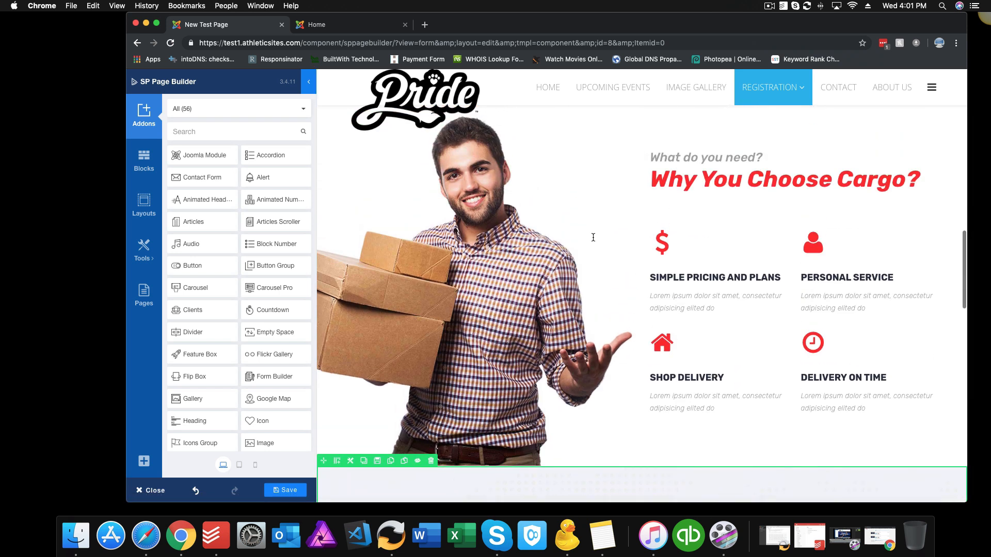